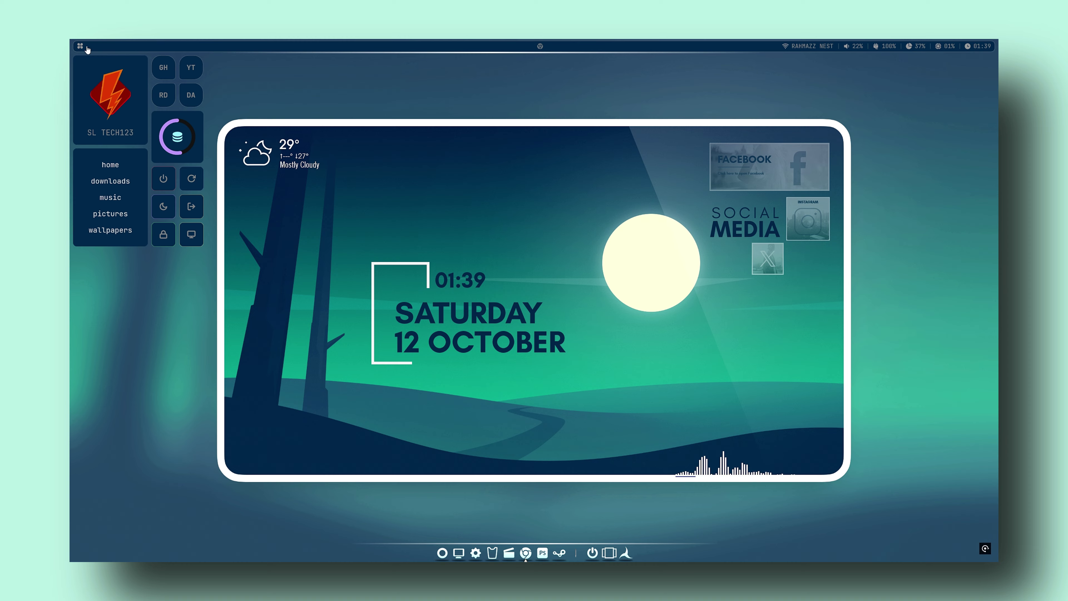
- Dismiss the side launcher and preview the status bar's calendar popup and Task Manager, closing each one
{"action": "left_click", "coordinate": [86, 48]}
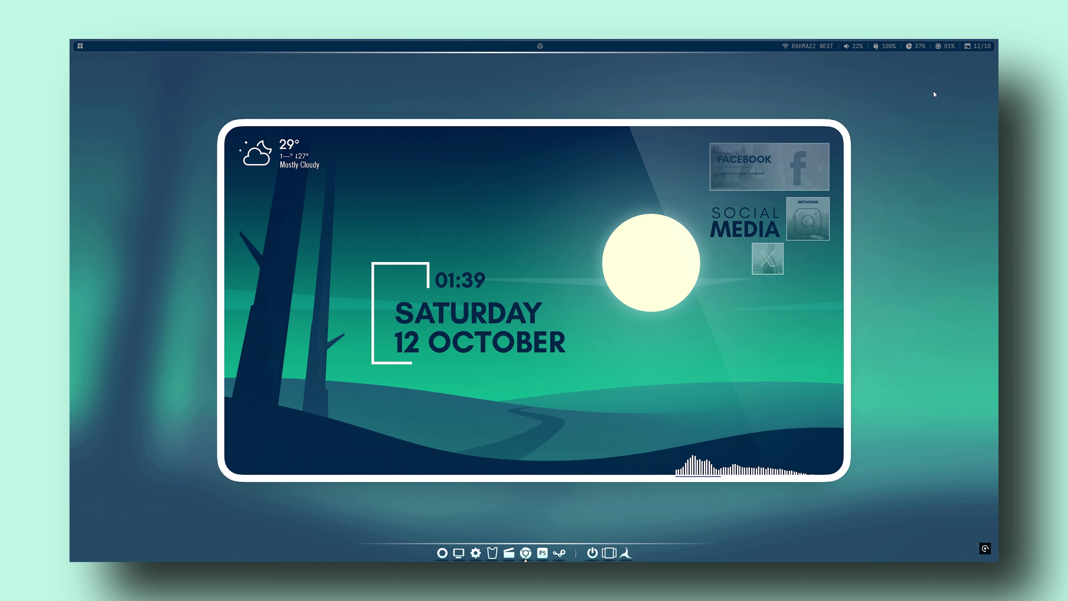
{"action": "left_click", "coordinate": [975, 47]}
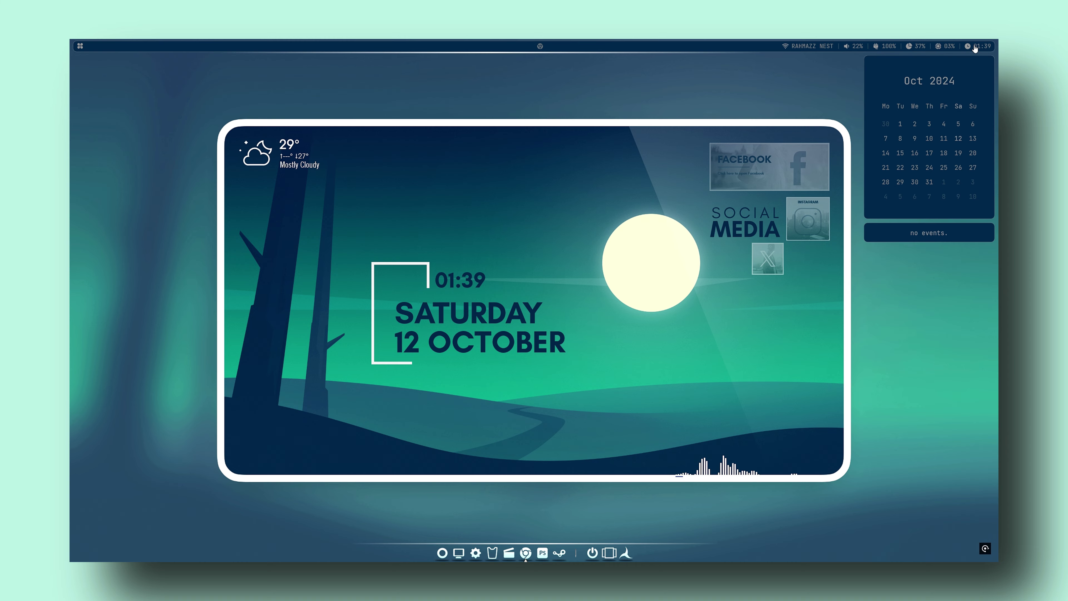
{"action": "left_click", "coordinate": [974, 47]}
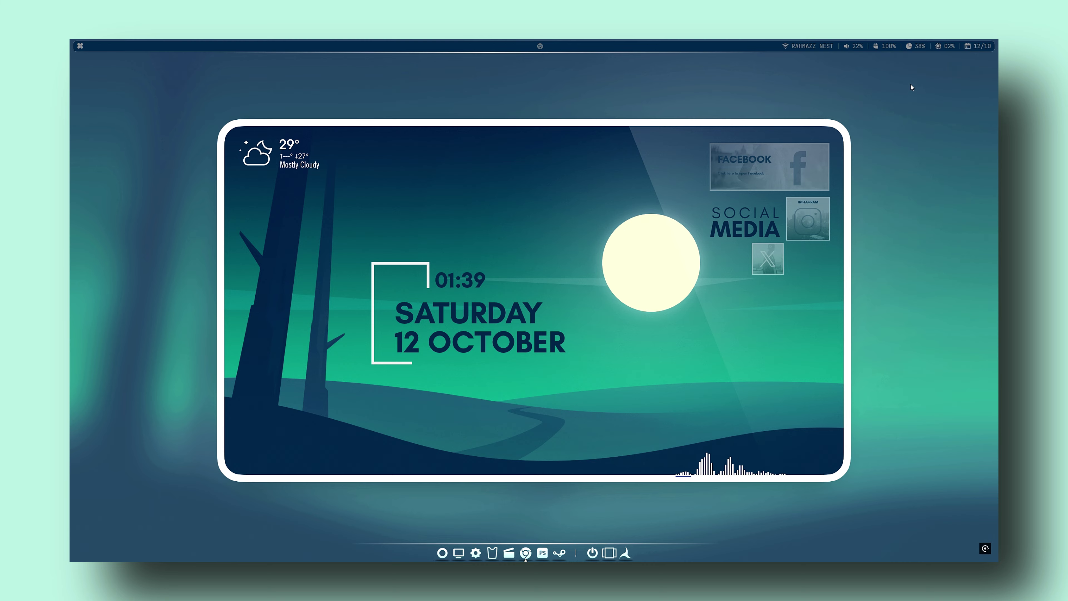
{"action": "left_click", "coordinate": [919, 47]}
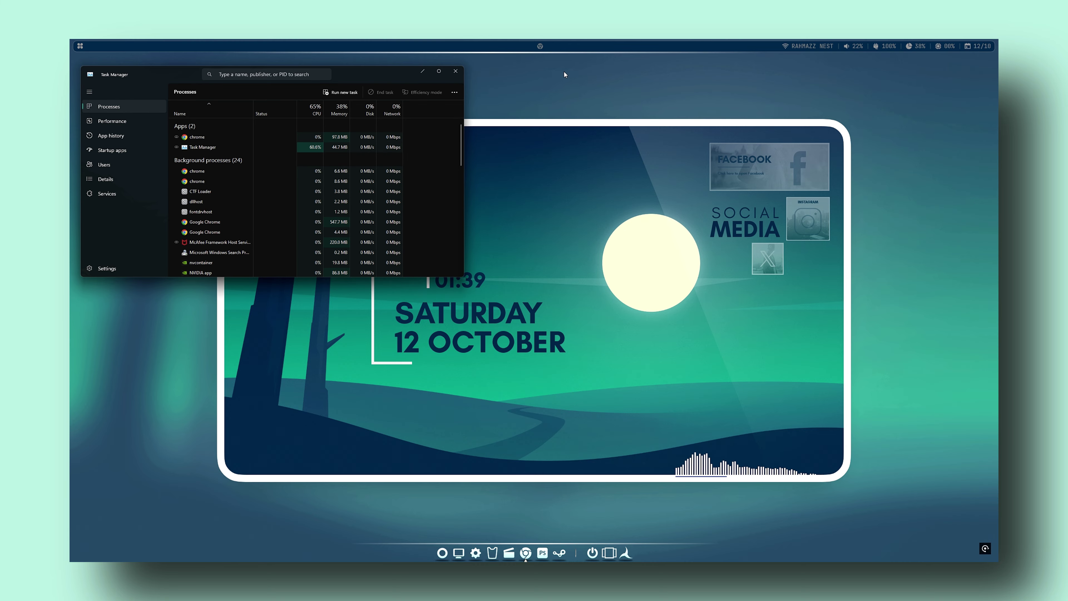
{"action": "left_click", "coordinate": [459, 73]}
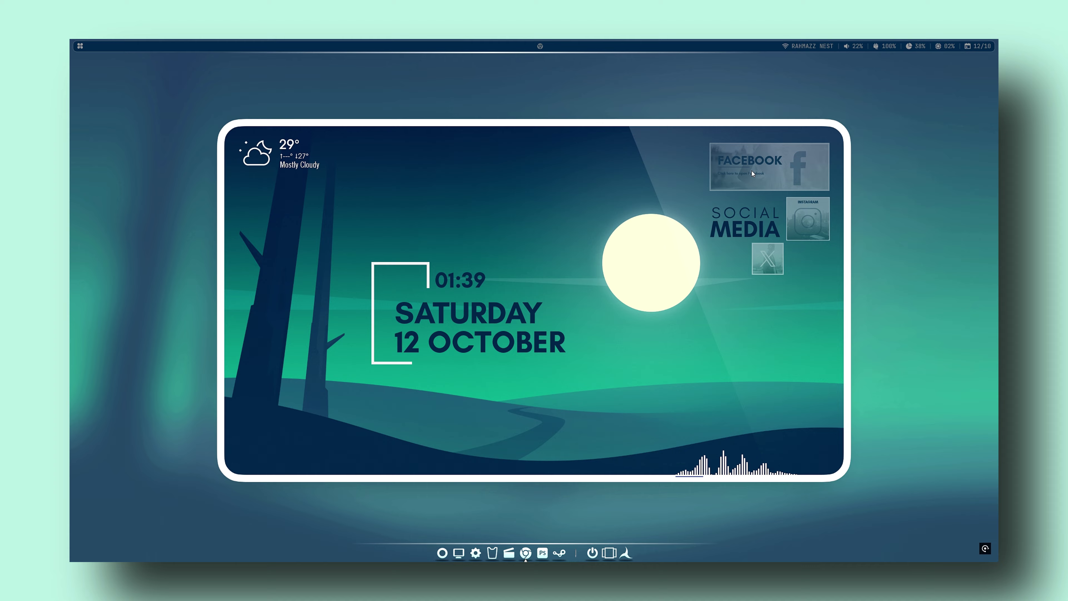
- Test the Facebook, Instagram and X links of the social media widgets, getting the browser out of the way after each
{"action": "left_click", "coordinate": [752, 171]}
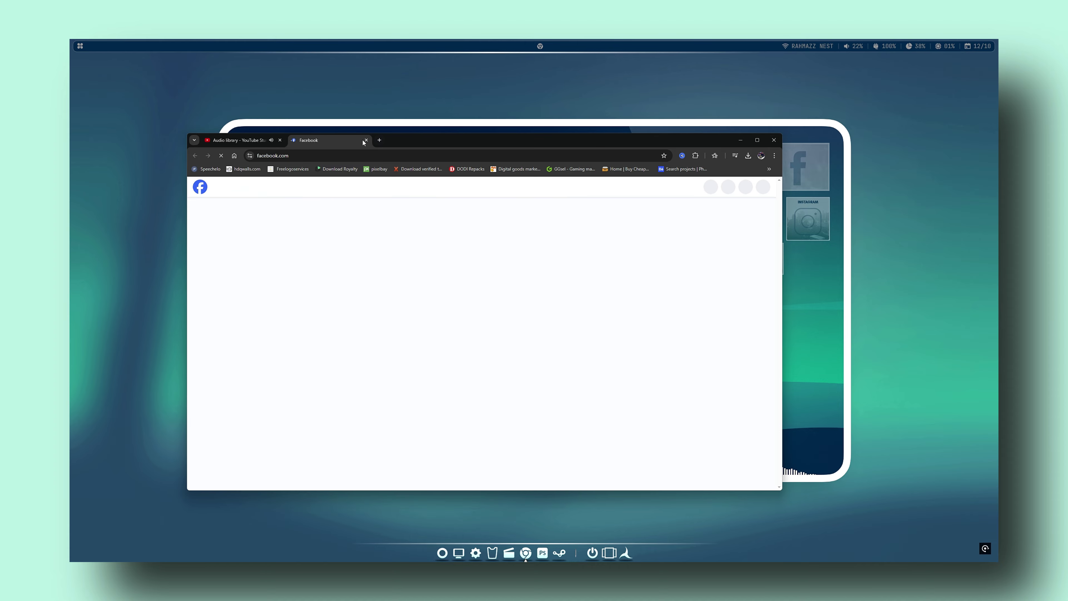
{"action": "left_click", "coordinate": [366, 139]}
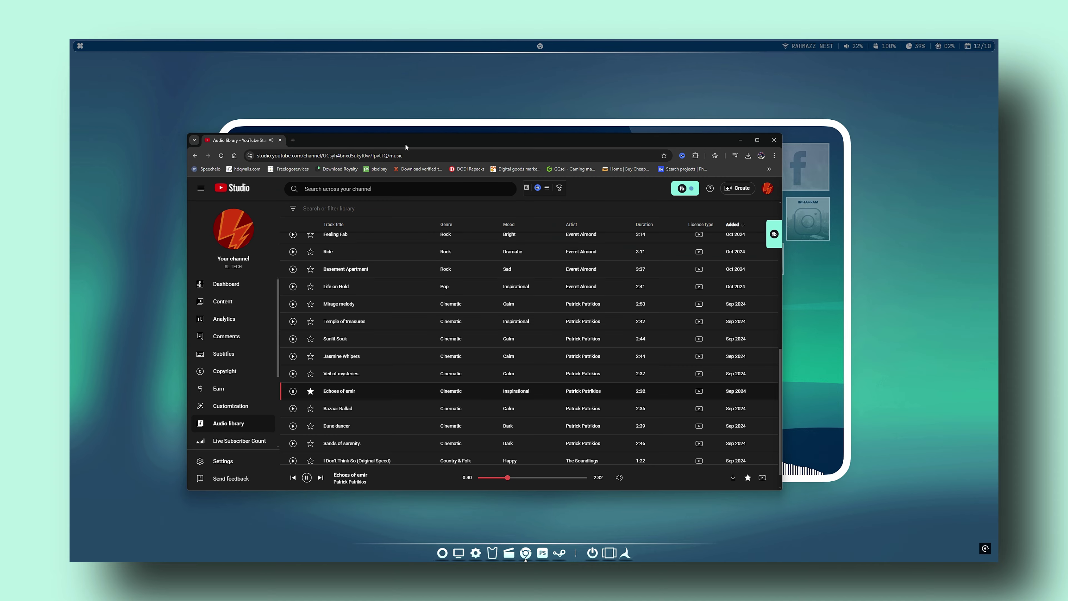
{"action": "left_click", "coordinate": [740, 139]}
{"action": "left_click", "coordinate": [803, 223]}
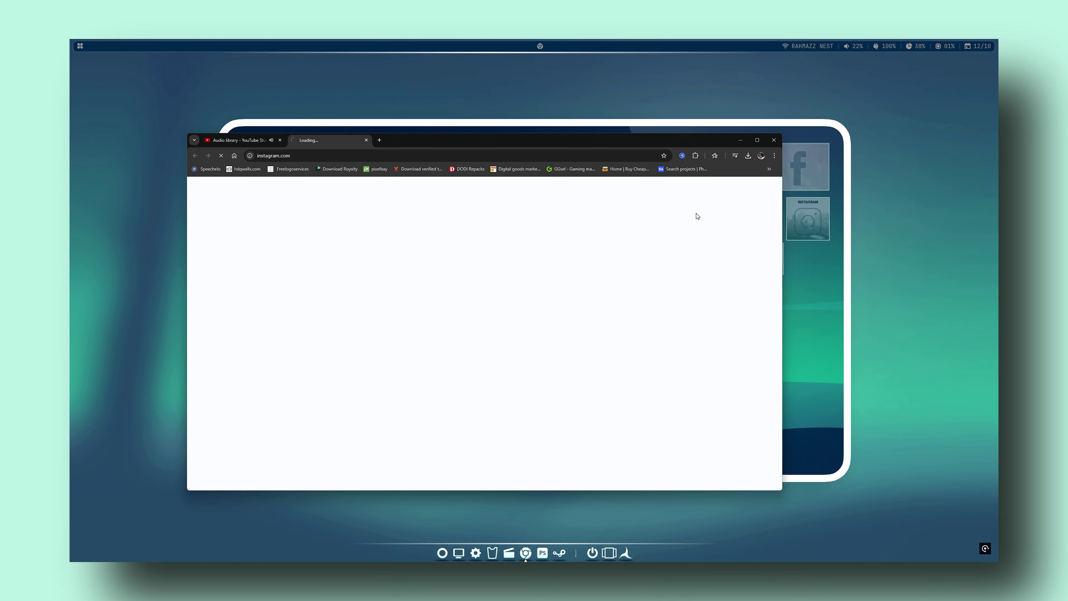
{"action": "left_click", "coordinate": [369, 141]}
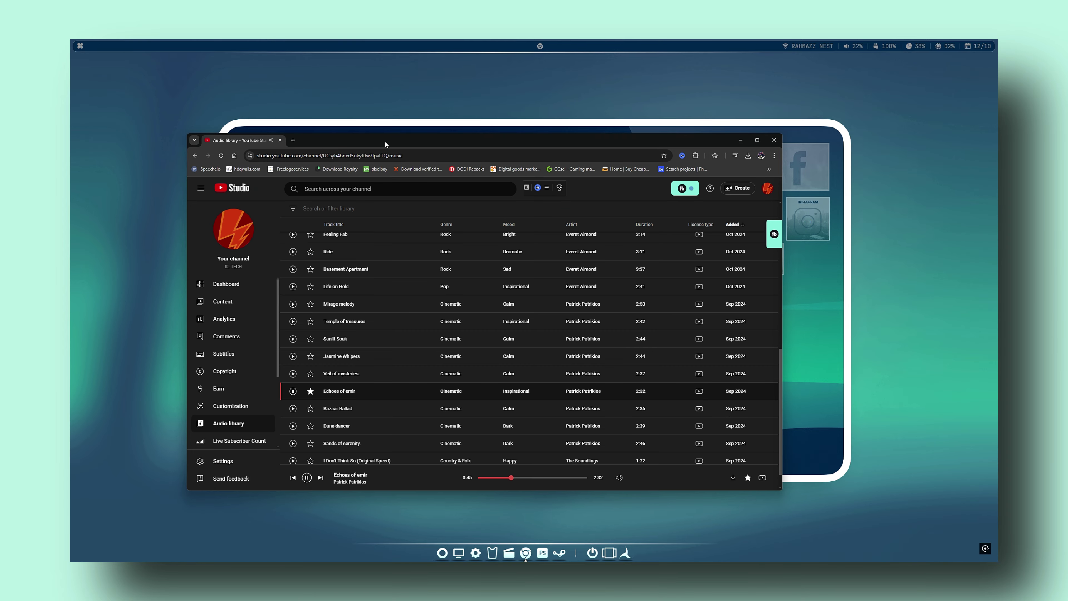
{"action": "left_click", "coordinate": [741, 139]}
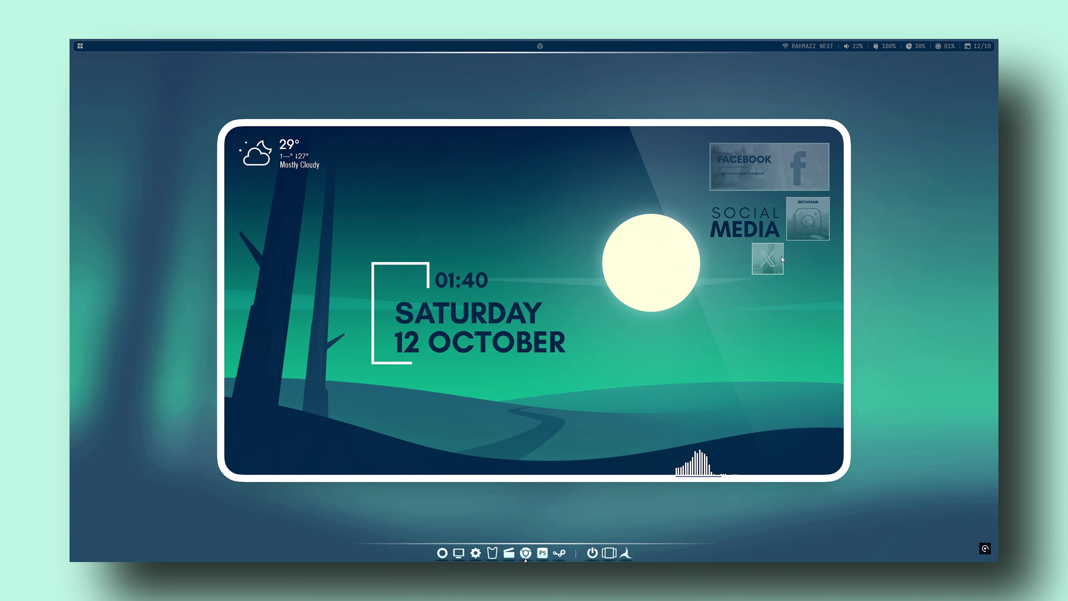
{"action": "left_click", "coordinate": [769, 261]}
{"action": "left_click", "coordinate": [740, 139]}
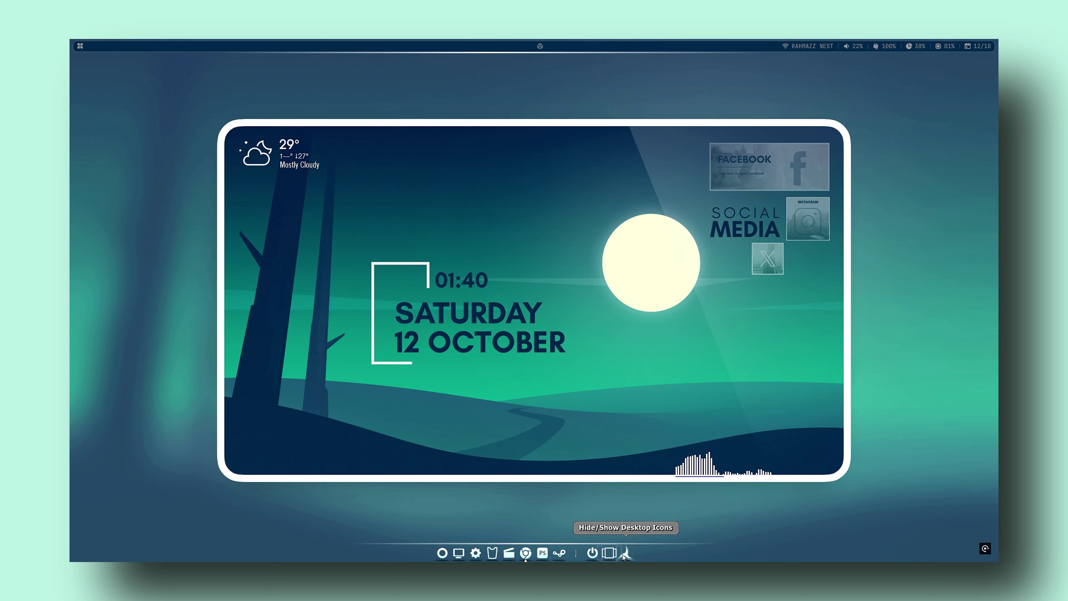
- Try the dock's Start menu, This PC and Task View shortcuts, closing each one
{"action": "left_click", "coordinate": [442, 554]}
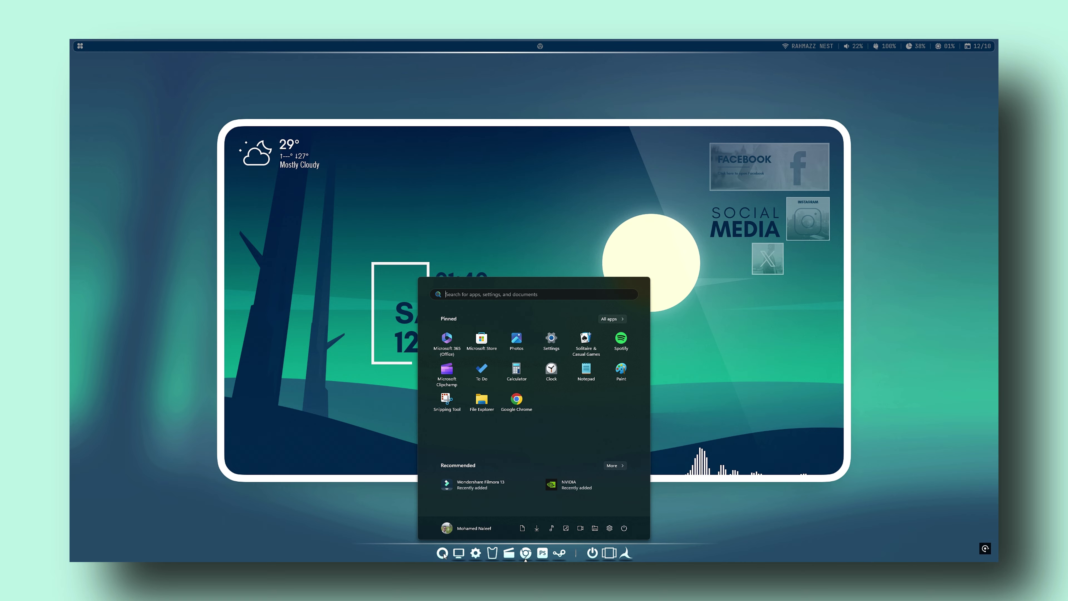
{"action": "left_click", "coordinate": [443, 553]}
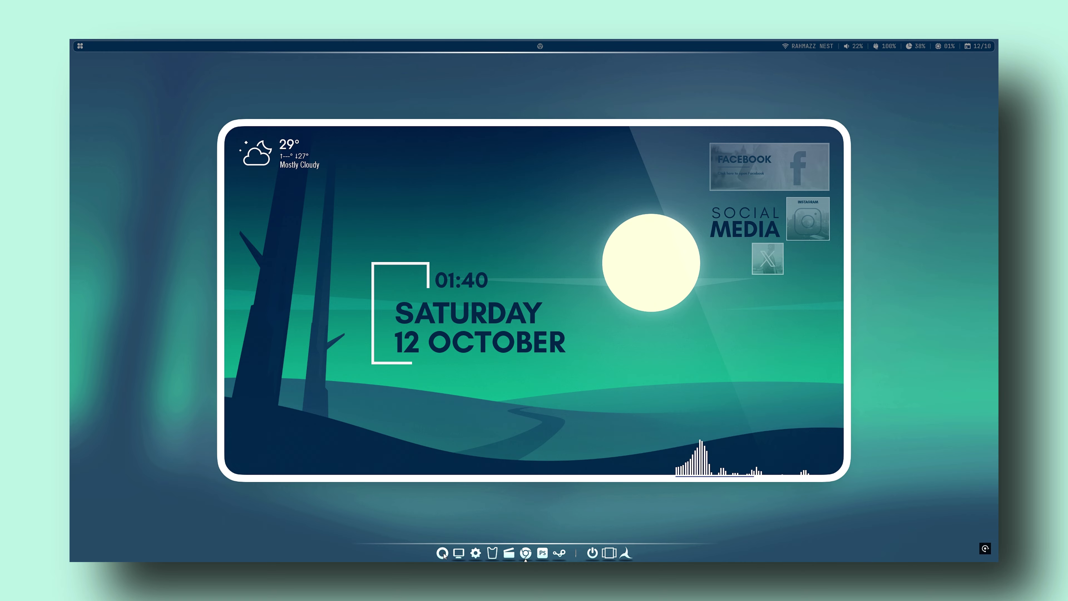
{"action": "left_click", "coordinate": [458, 553]}
{"action": "left_click", "coordinate": [721, 183]}
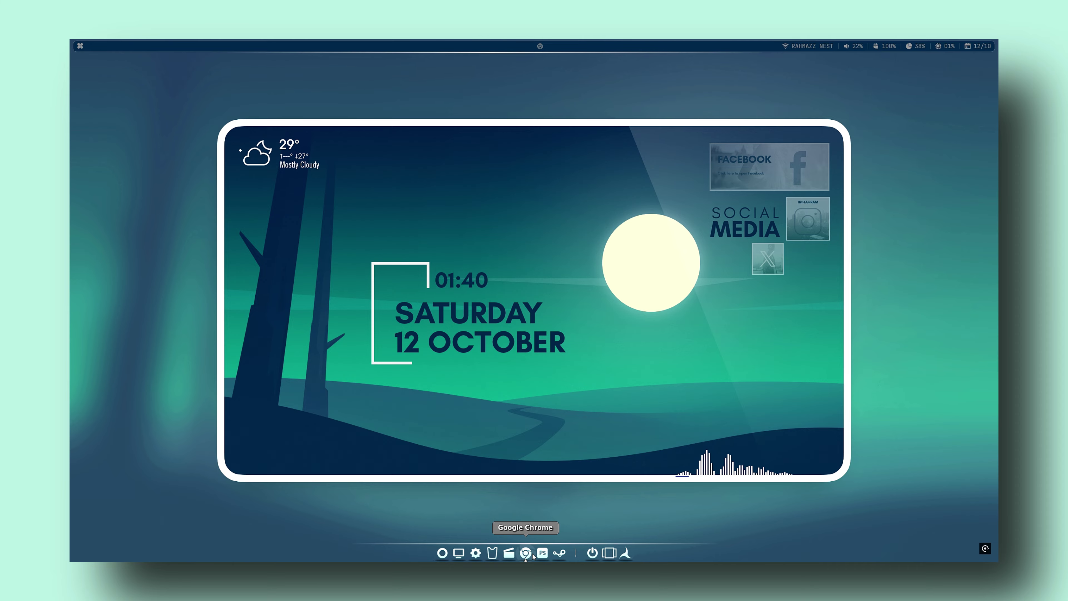
{"action": "left_click", "coordinate": [609, 555]}
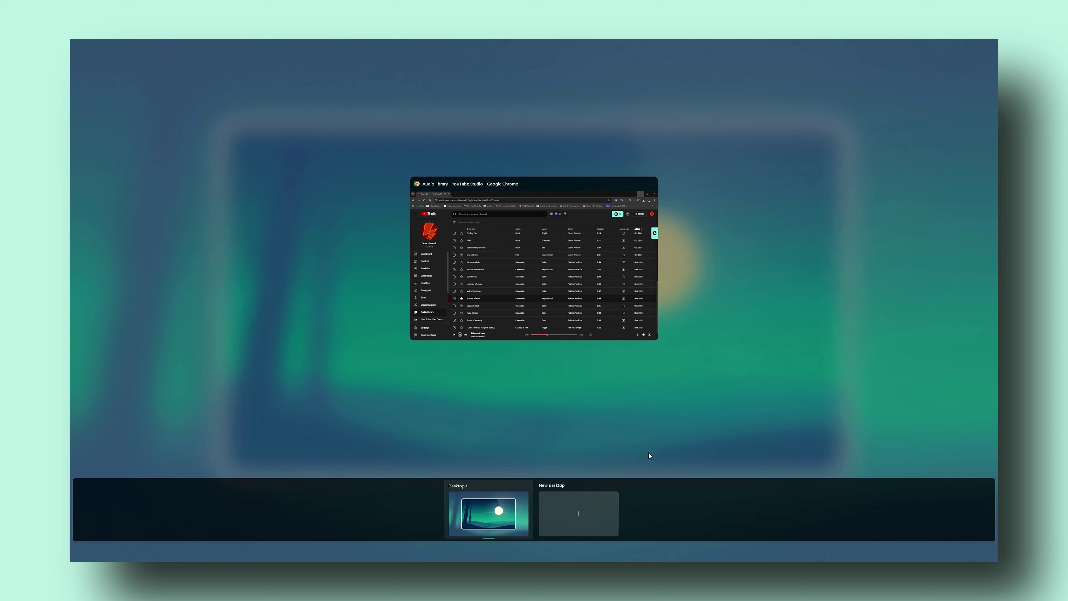
{"action": "left_click", "coordinate": [687, 357]}
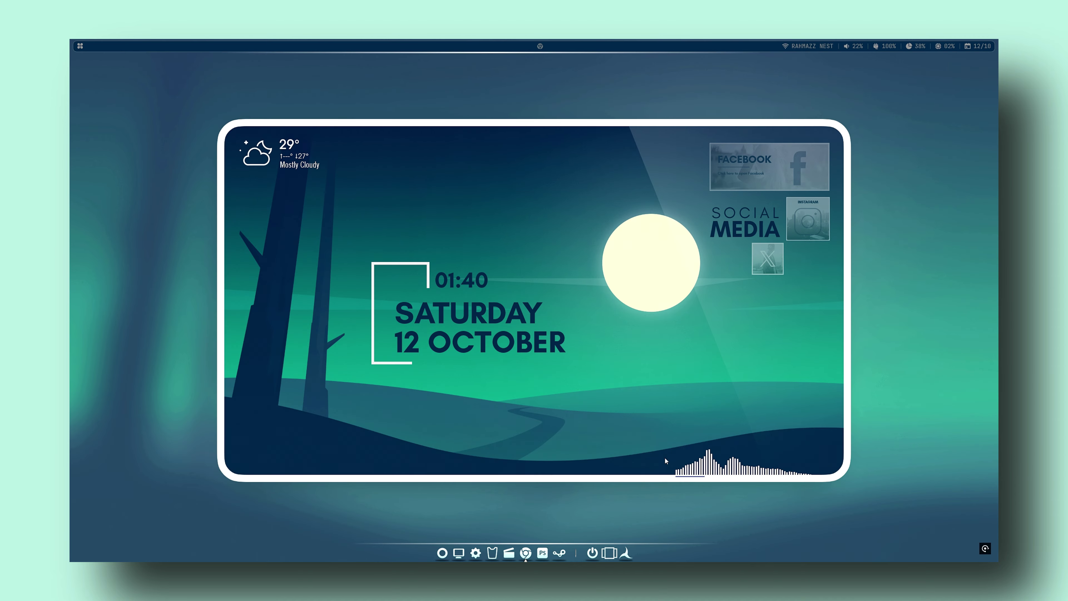
- Show and hide the desktop icons from the dock, and call up its shutdown prompt and decline it
{"action": "left_click", "coordinate": [628, 555]}
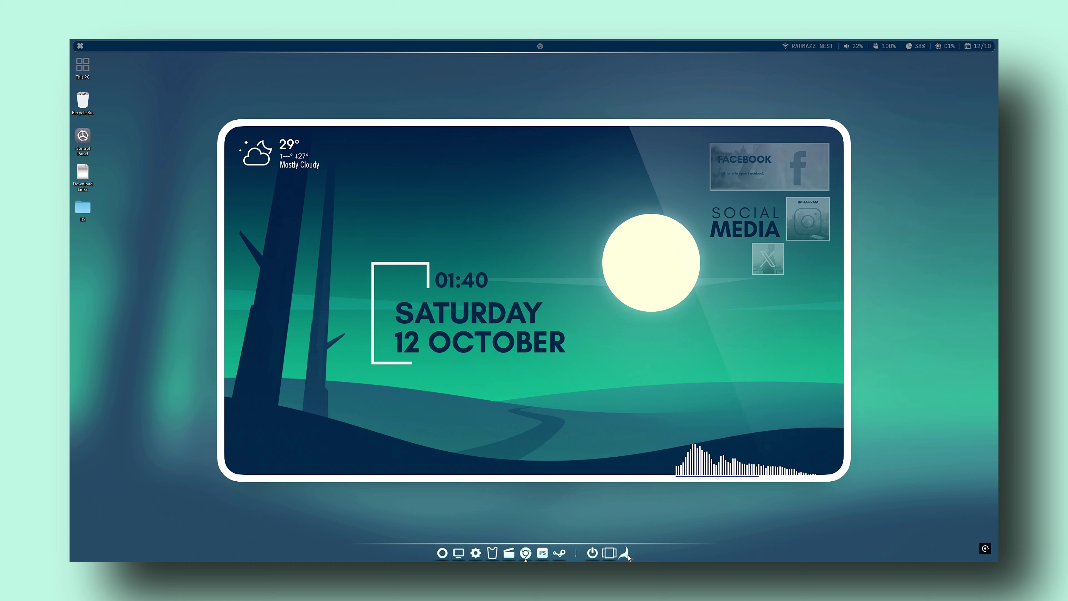
{"action": "left_click", "coordinate": [627, 556]}
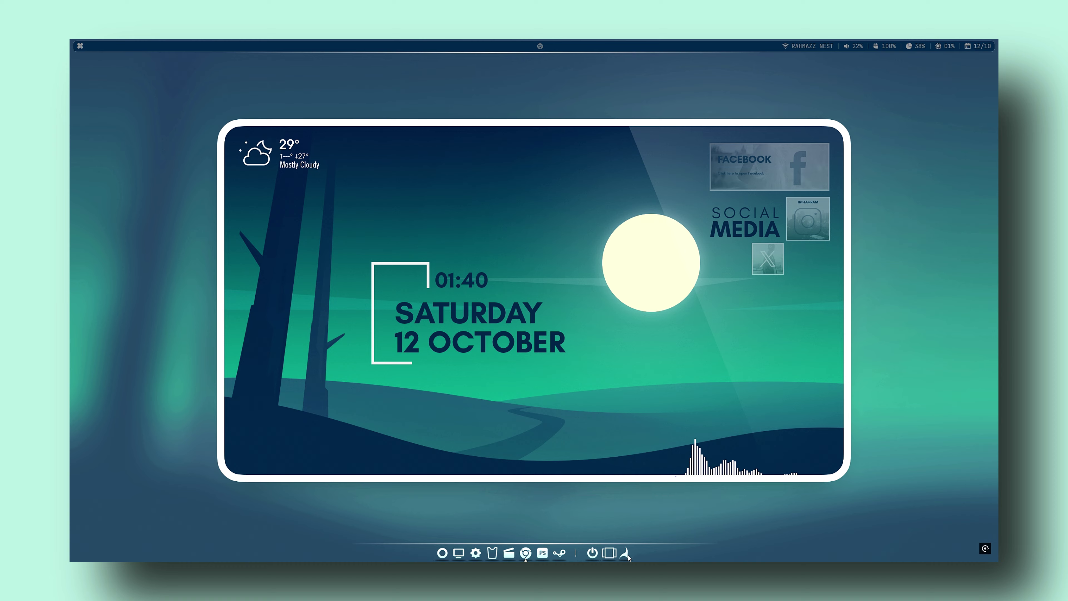
{"action": "left_click", "coordinate": [592, 552]}
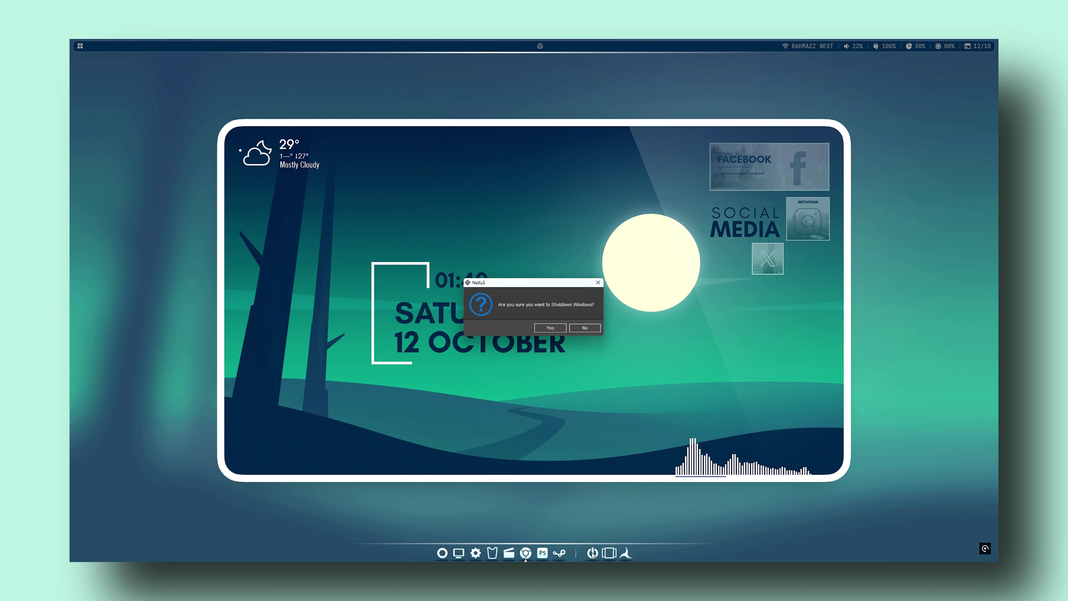
{"action": "left_click", "coordinate": [584, 328]}
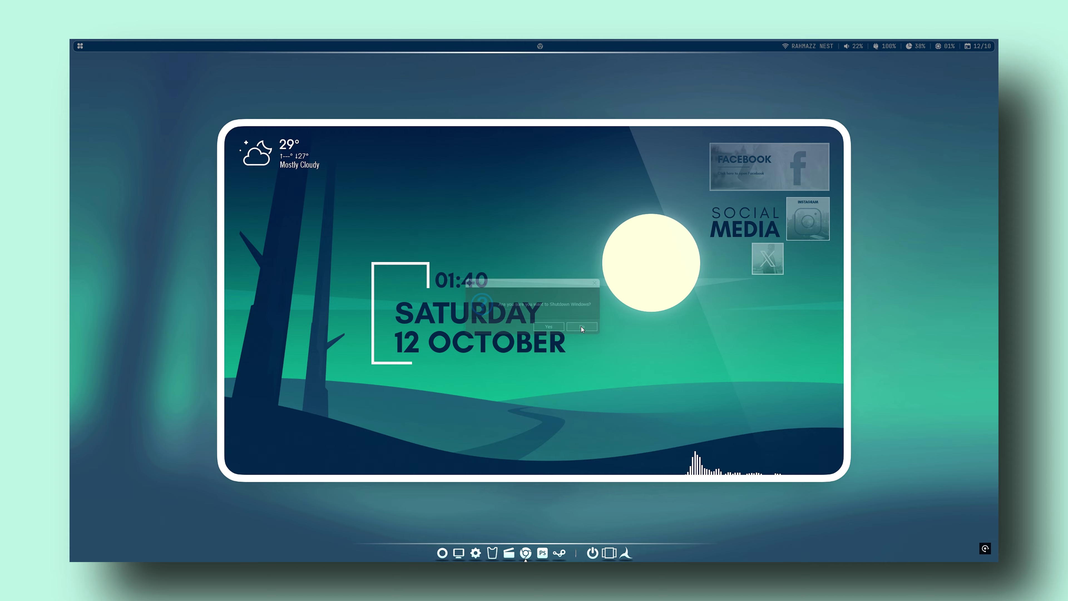
- Restore the Chrome window, pause the track "Echoes of emir" and close the browser
{"action": "left_click", "coordinate": [525, 552]}
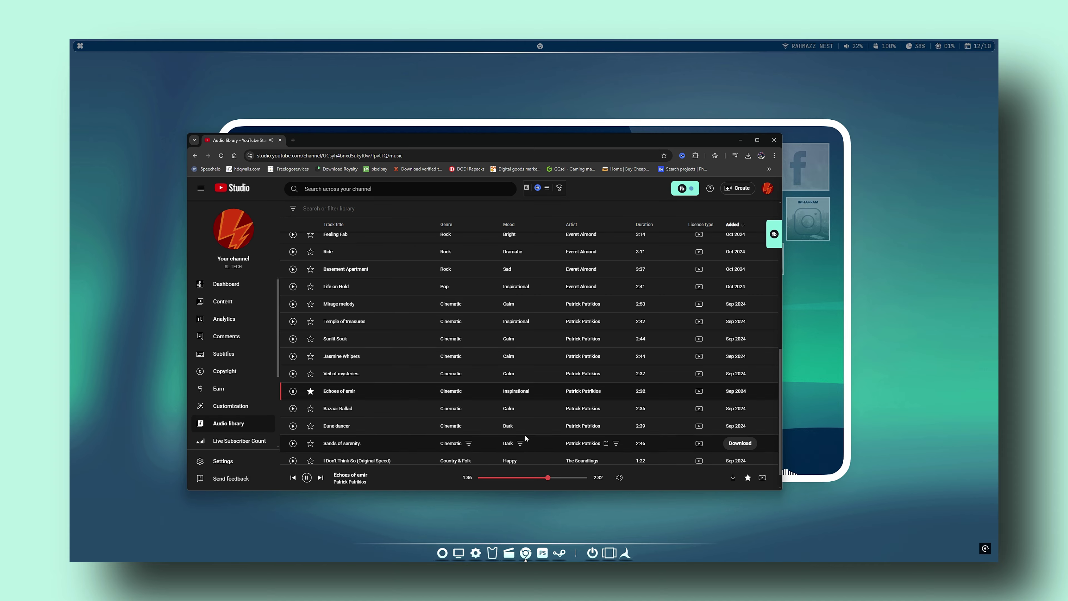
{"action": "left_click", "coordinate": [292, 391]}
{"action": "left_click", "coordinate": [774, 140]}
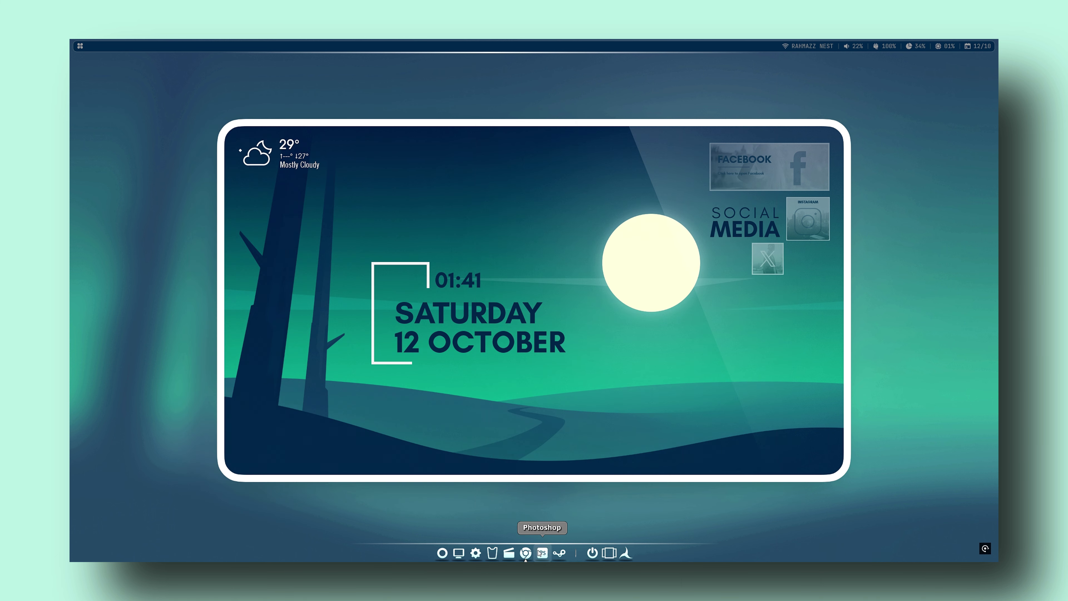
- Open the Nexus dock's preferences at the advanced settings
{"action": "right_click", "coordinate": [626, 554]}
{"action": "mouse_move", "coordinate": [637, 539]}
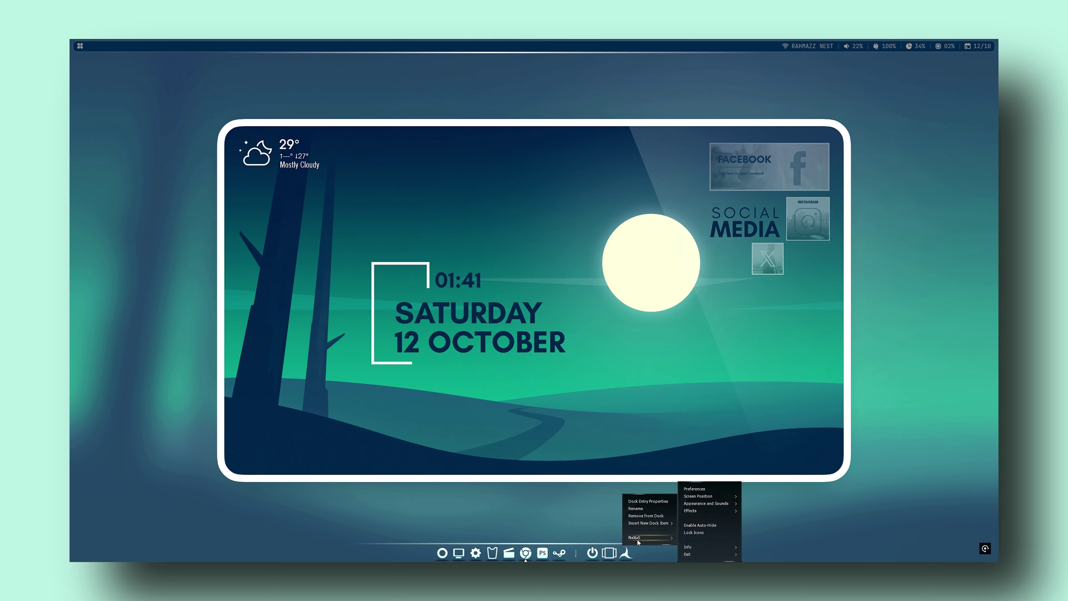
{"action": "left_click", "coordinate": [708, 490]}
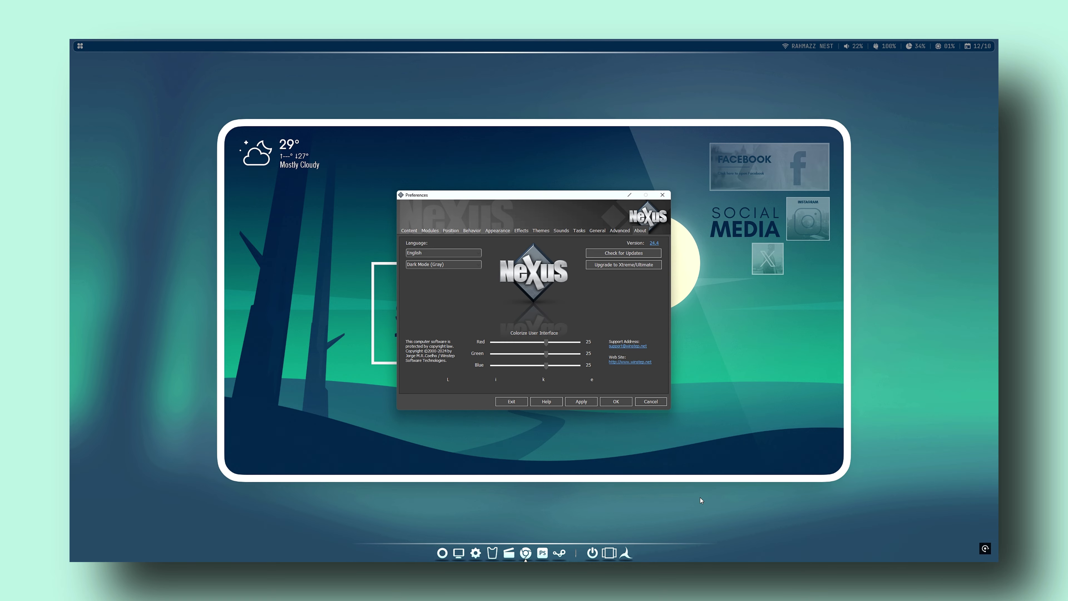
{"action": "left_click", "coordinate": [625, 231]}
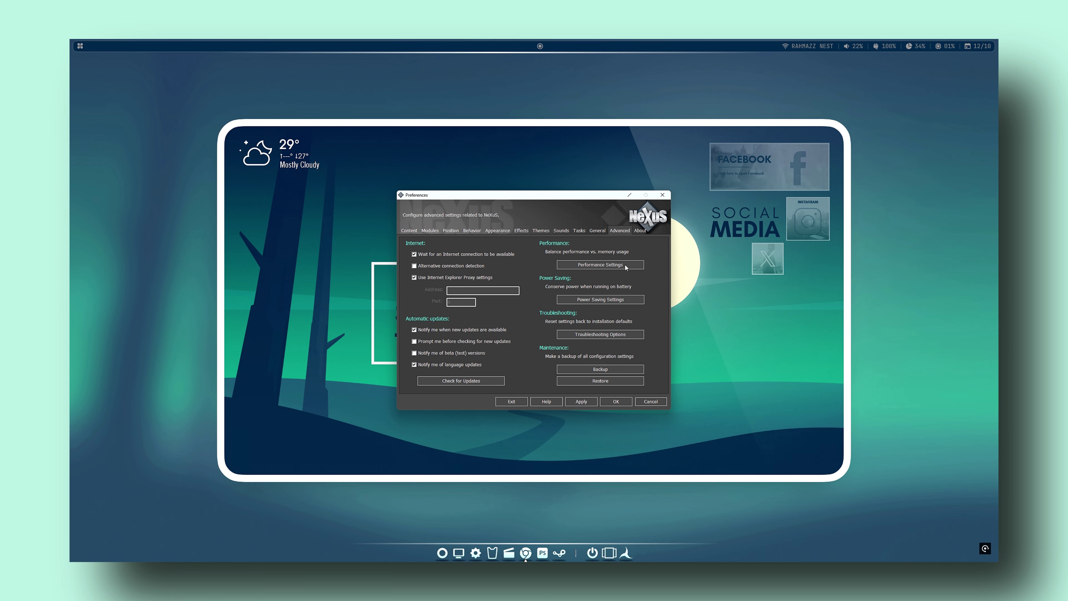
- Restore the dock configuration from the "1440p TaskBar" backup in the Dock folder on drive C
{"action": "left_click", "coordinate": [601, 381]}
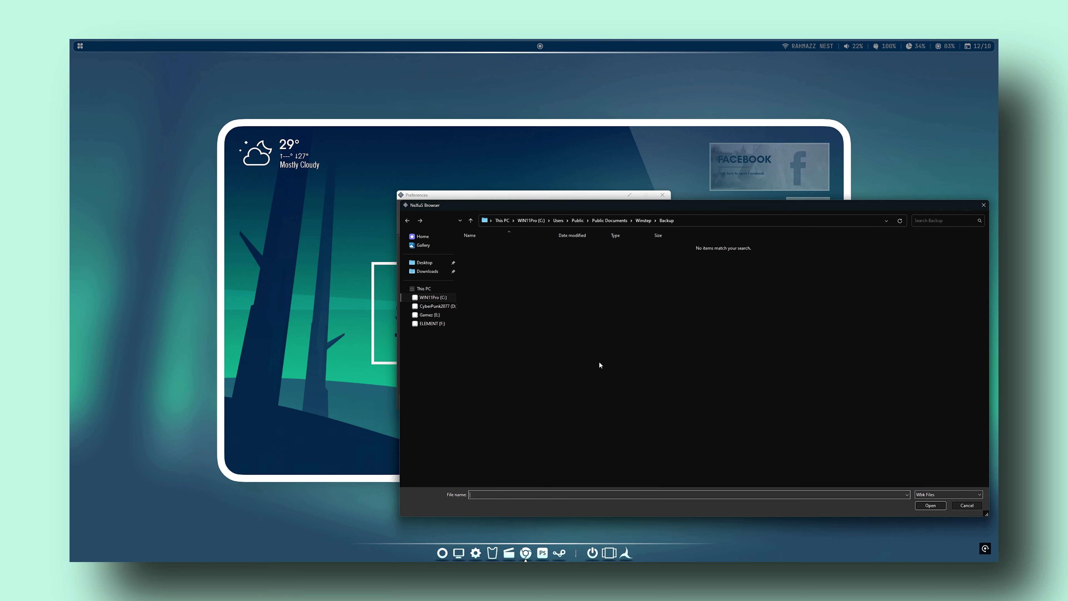
{"action": "left_click", "coordinate": [424, 289]}
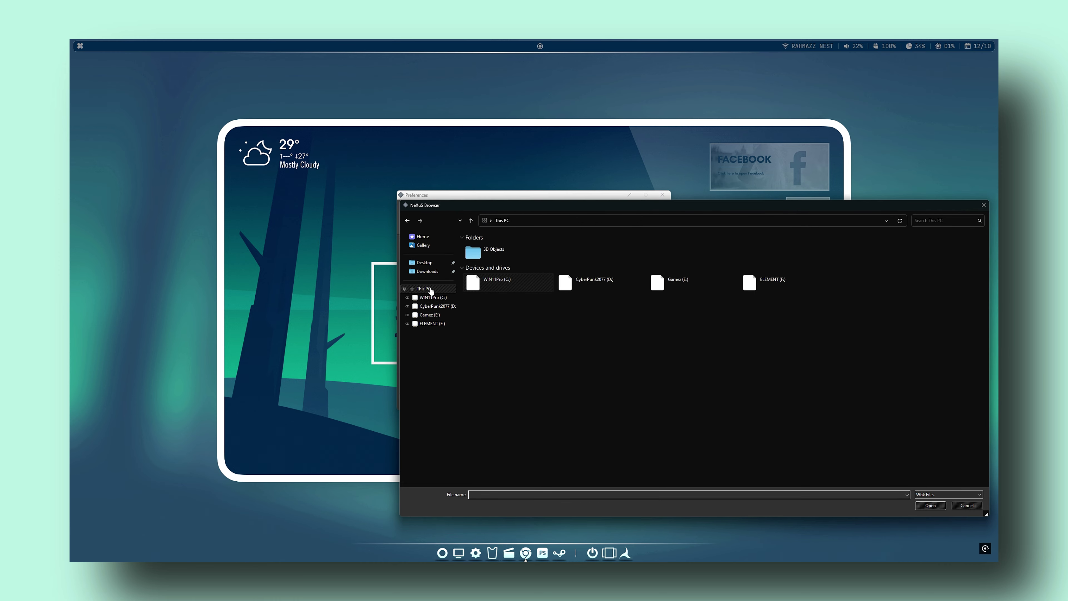
{"action": "double_click", "coordinate": [472, 284]}
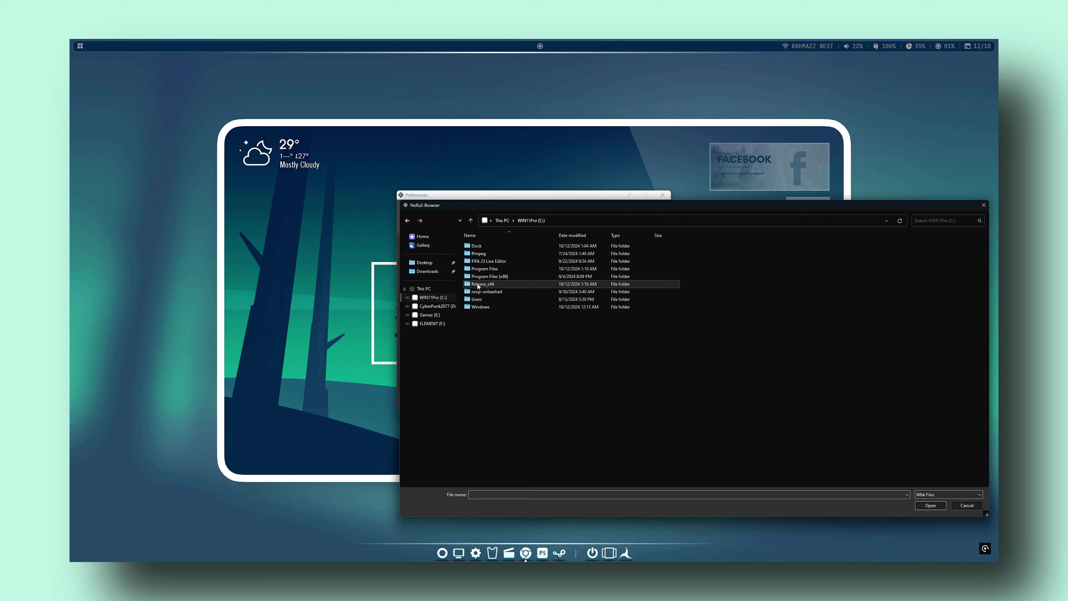
{"action": "double_click", "coordinate": [480, 248]}
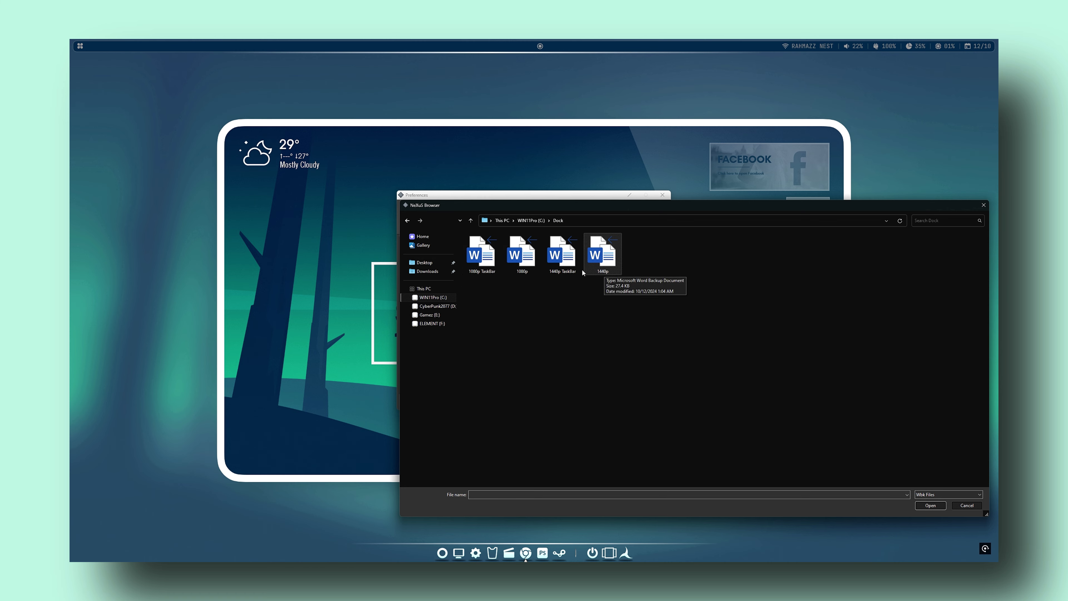
{"action": "left_click", "coordinate": [562, 259]}
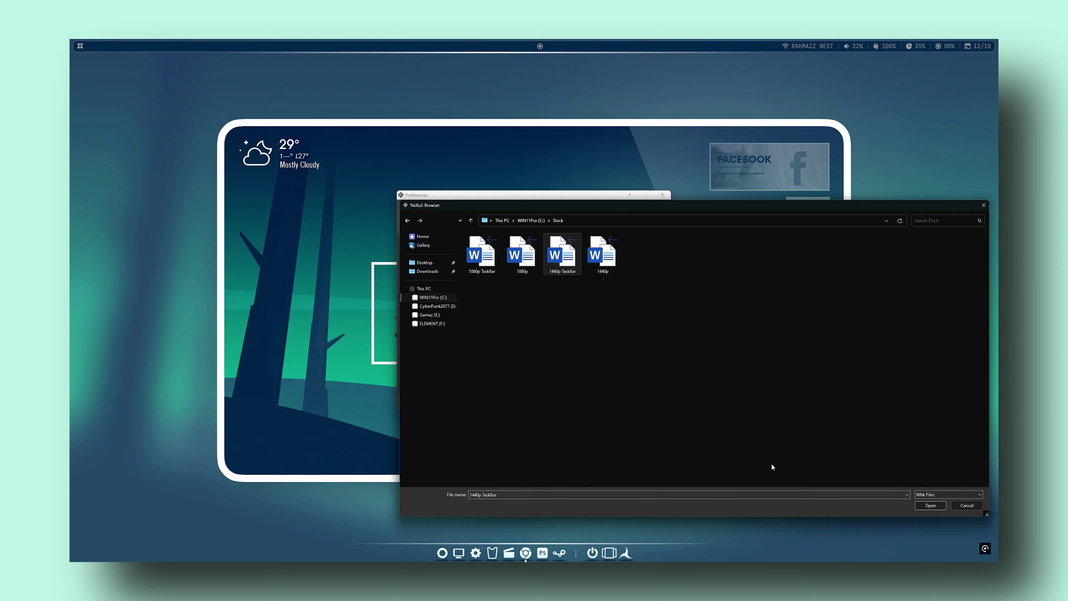
{"action": "left_click", "coordinate": [925, 505]}
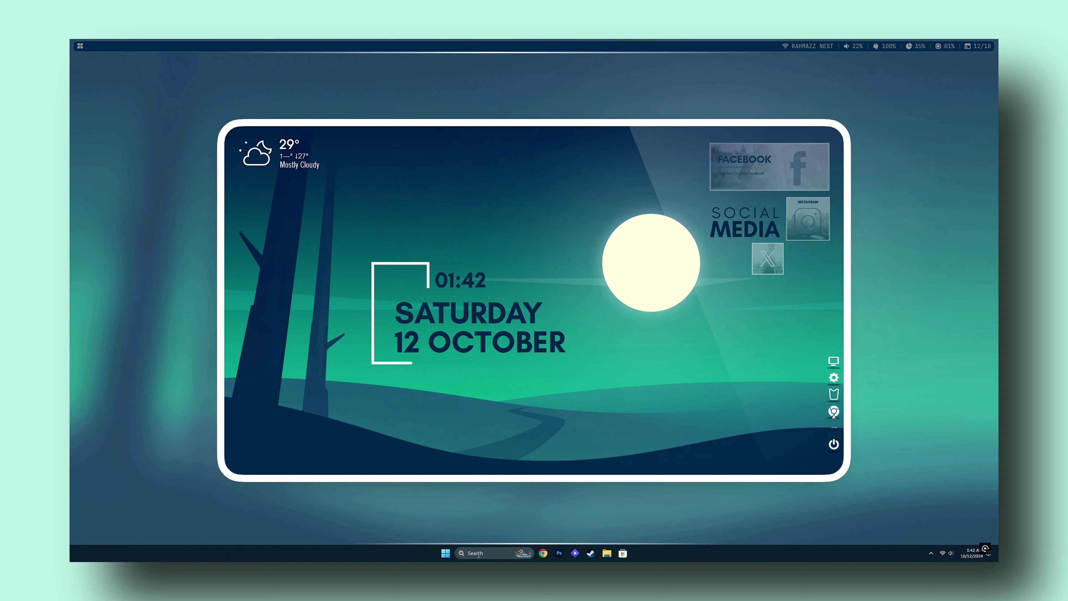
- Check the taskbar's Start menu and the vertical dock's This PC and Recycle Bin shortcuts, closing each one
{"action": "left_click", "coordinate": [446, 553]}
{"action": "left_click", "coordinate": [447, 554]}
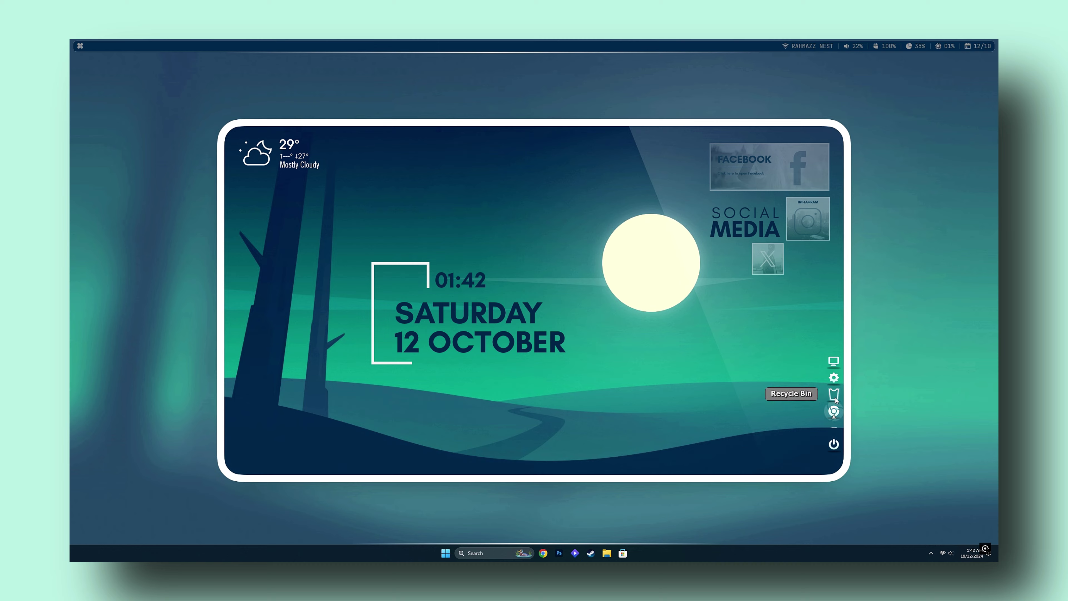
{"action": "left_click", "coordinate": [833, 361]}
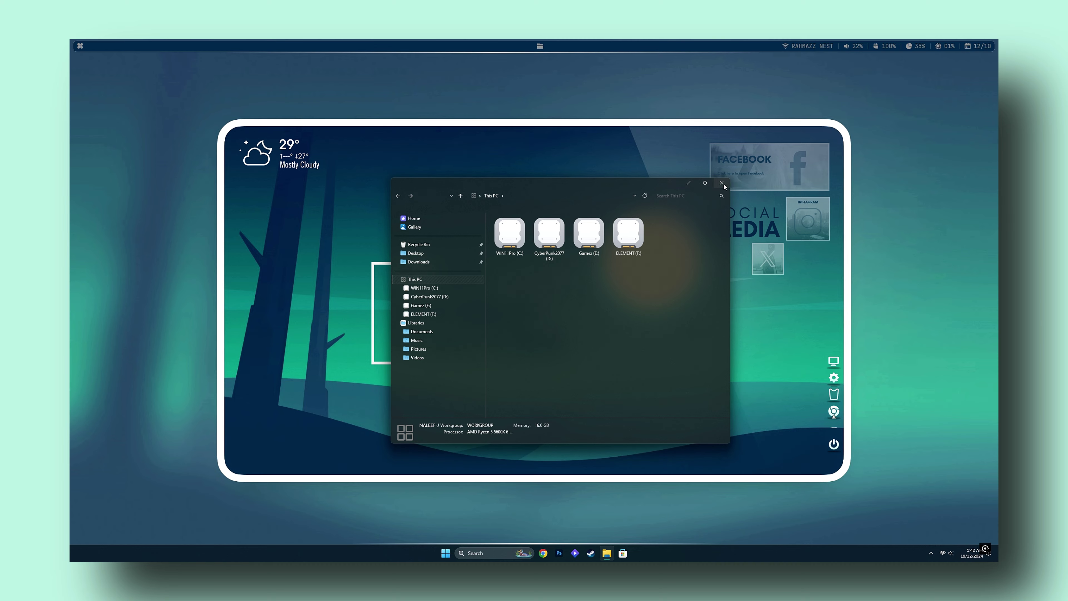
{"action": "left_click", "coordinate": [721, 183]}
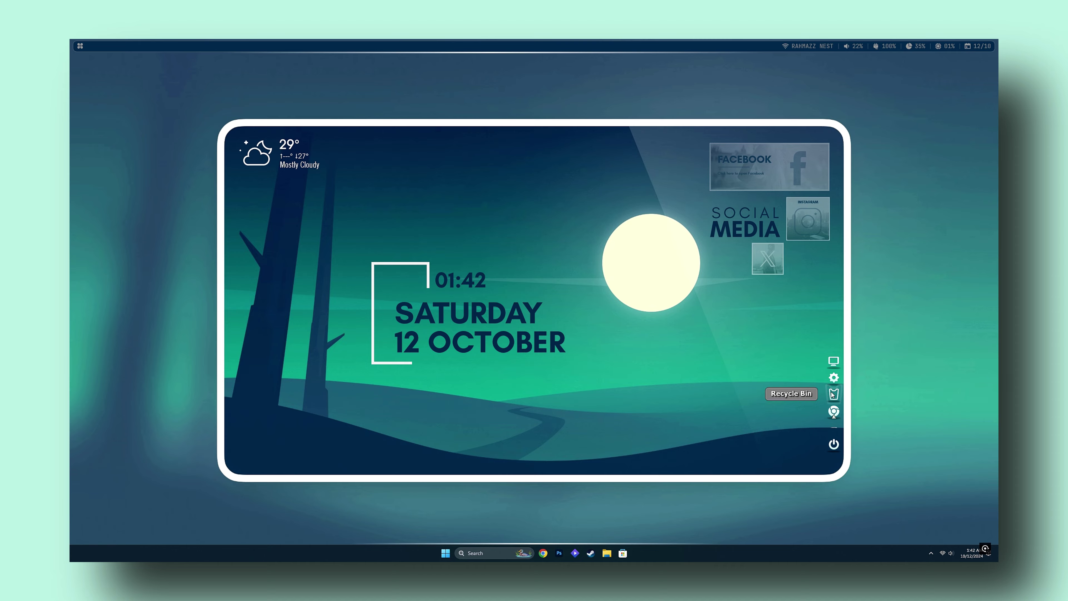
{"action": "left_click", "coordinate": [832, 394]}
{"action": "left_click", "coordinate": [722, 183]}
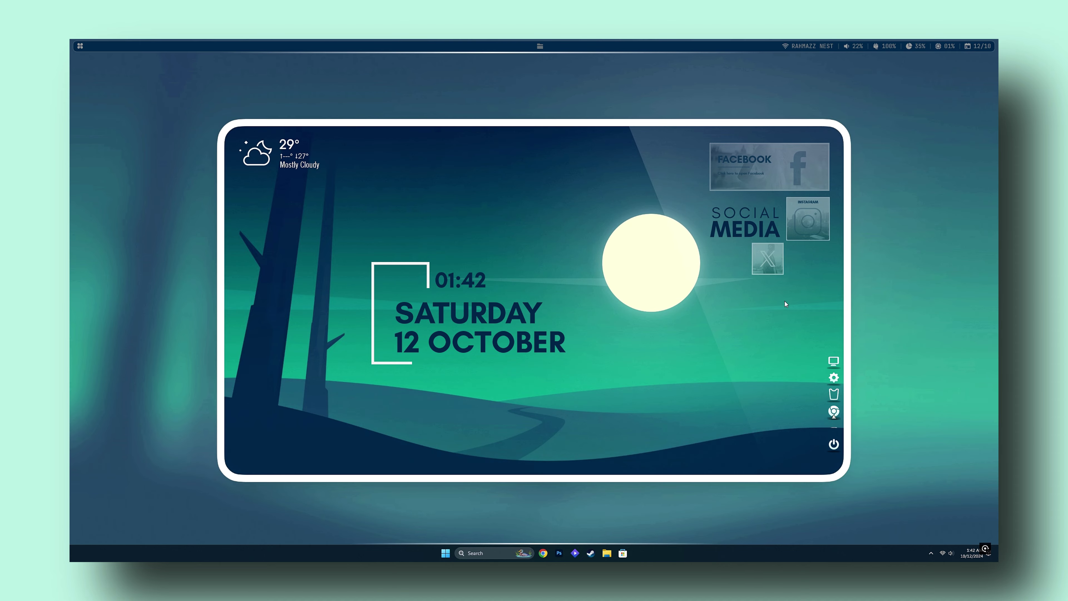
- Check the vertical dock's Chrome shortcut and close the browser window it opens
{"action": "left_click", "coordinate": [833, 412]}
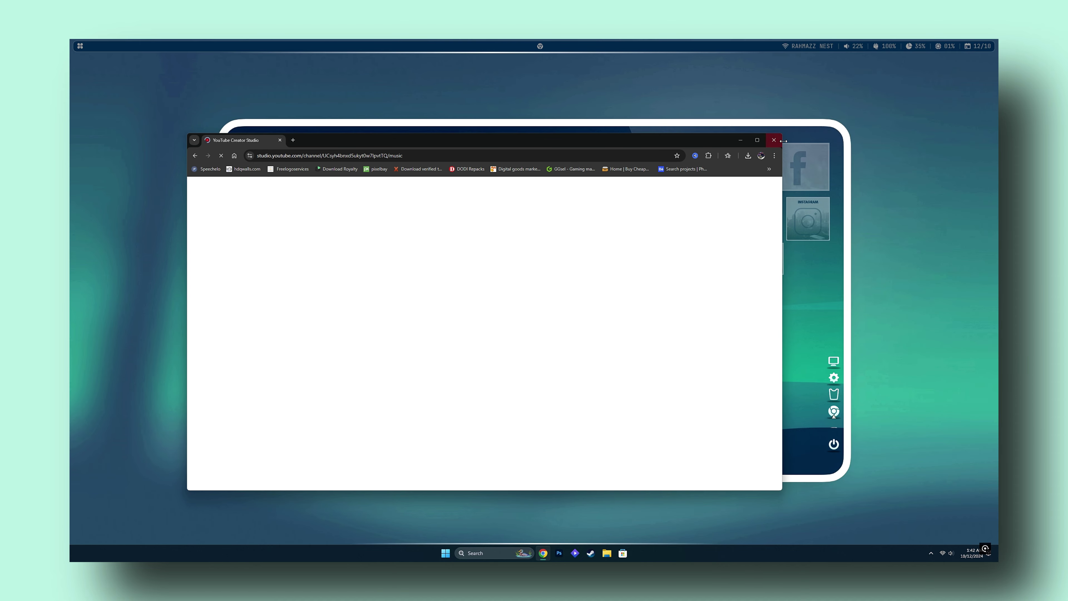
{"action": "left_click", "coordinate": [773, 140]}
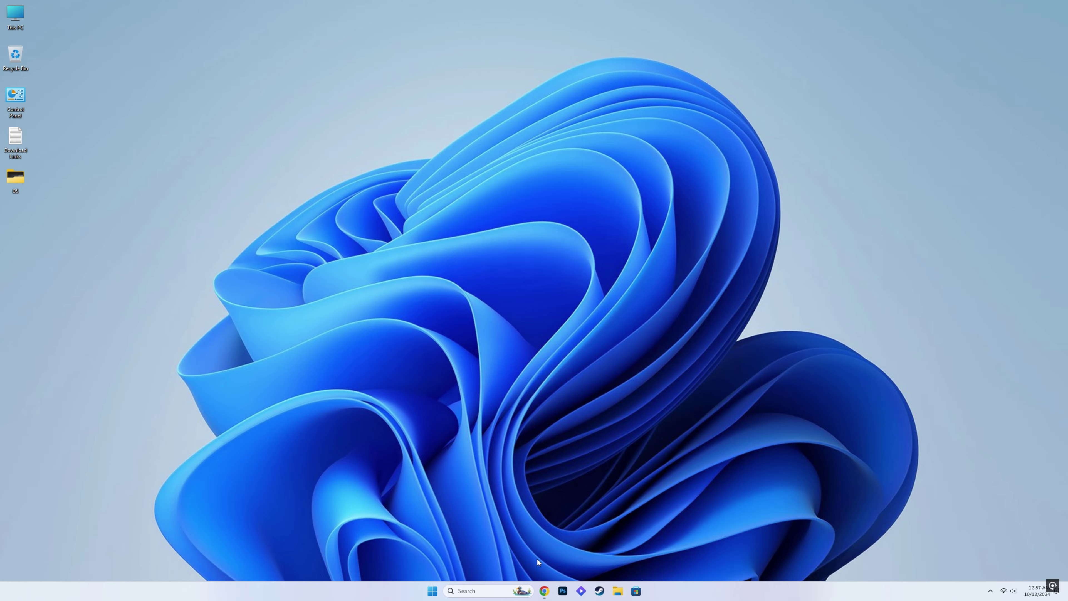
- Switch to Chrome and download the UltraUXThemePatcher and Rainmeter 4.5.20 installers from their websites
{"action": "left_click", "coordinate": [544, 591]}
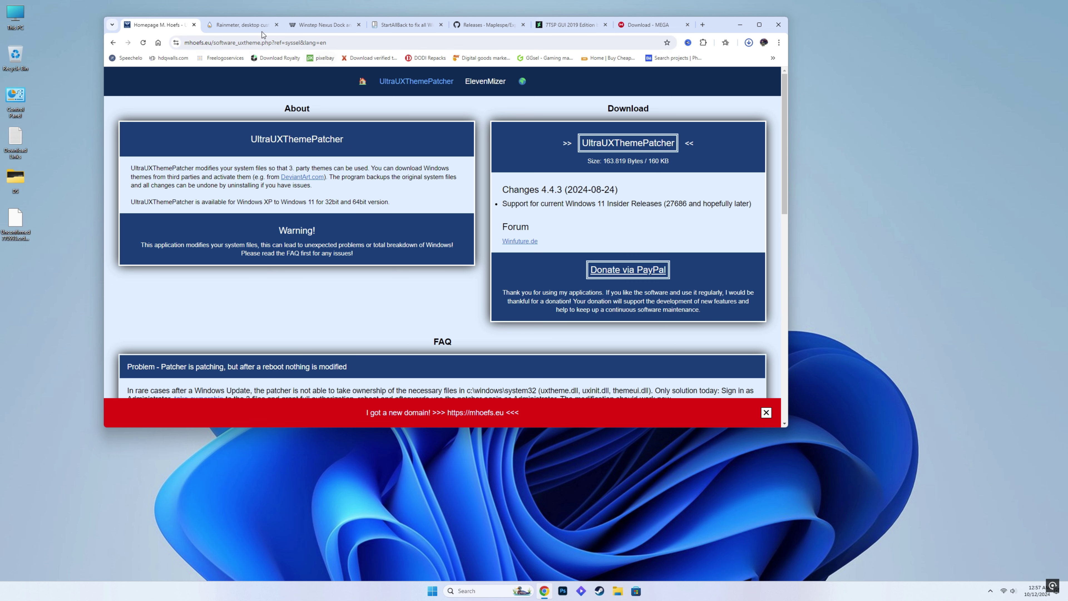
{"action": "left_click", "coordinate": [252, 26]}
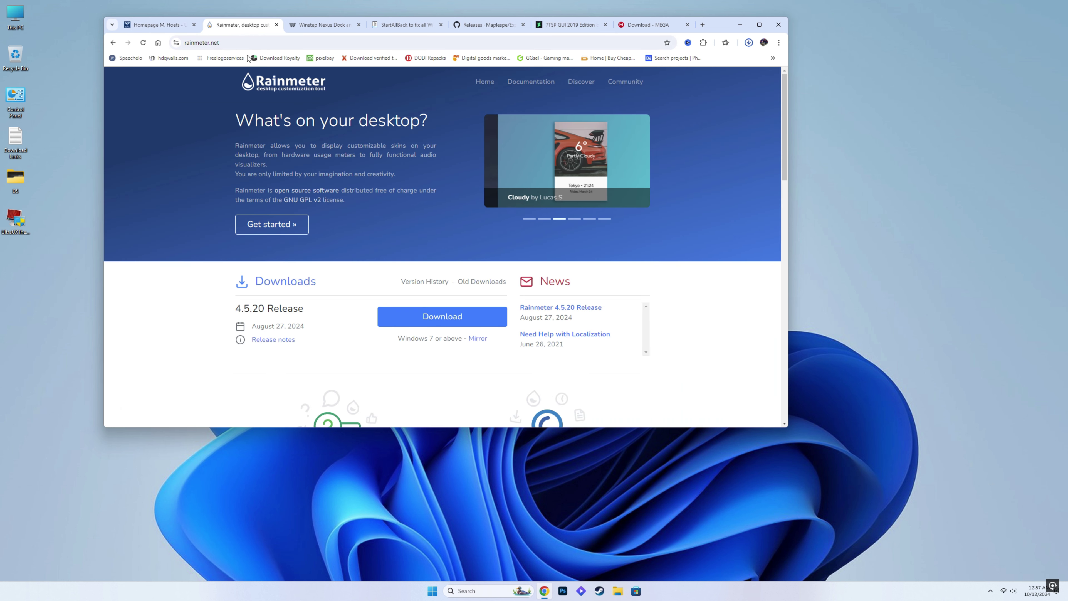
{"action": "left_click", "coordinate": [421, 324]}
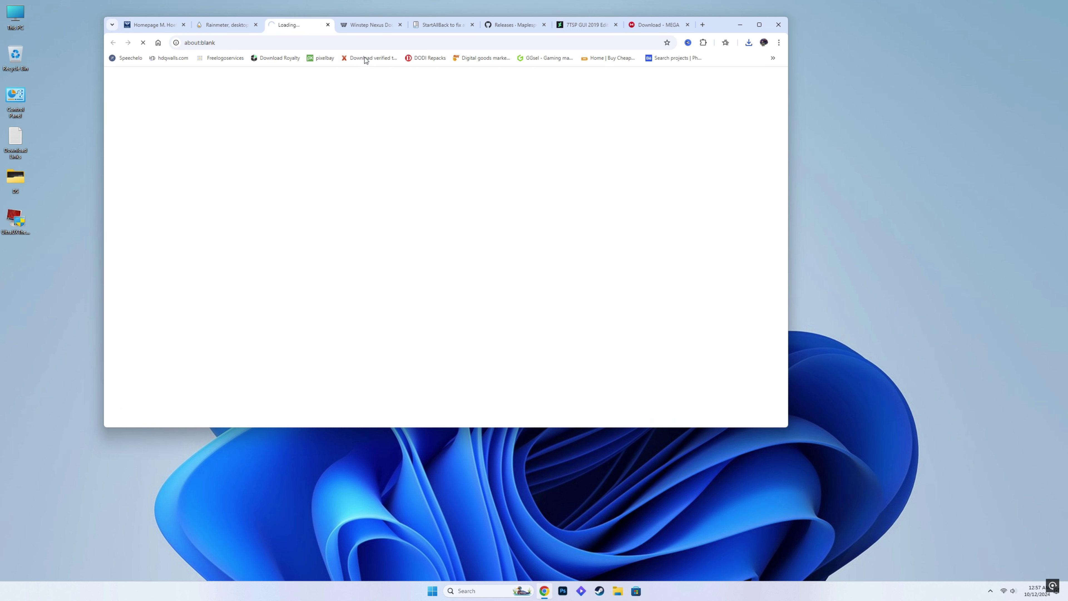
- Download the free Winstep Nexus dock and StartAllBack v3.8.11 from their open web pages
{"action": "left_click", "coordinate": [330, 25]}
{"action": "scroll", "coordinate": [444, 142], "scroll_direction": "down", "scroll_amount": 2}
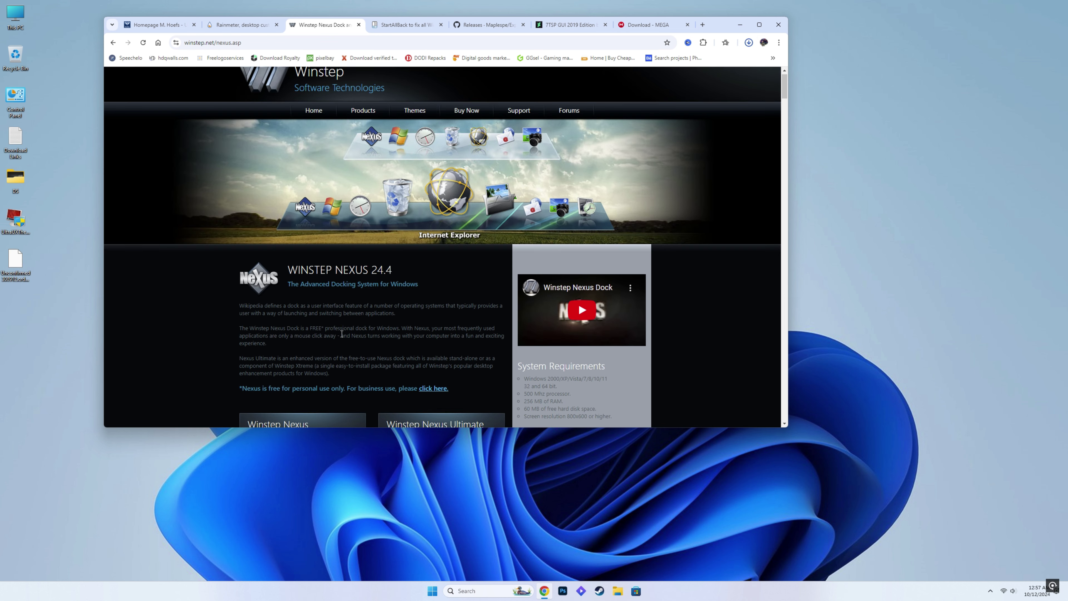
{"action": "left_click", "coordinate": [328, 415]}
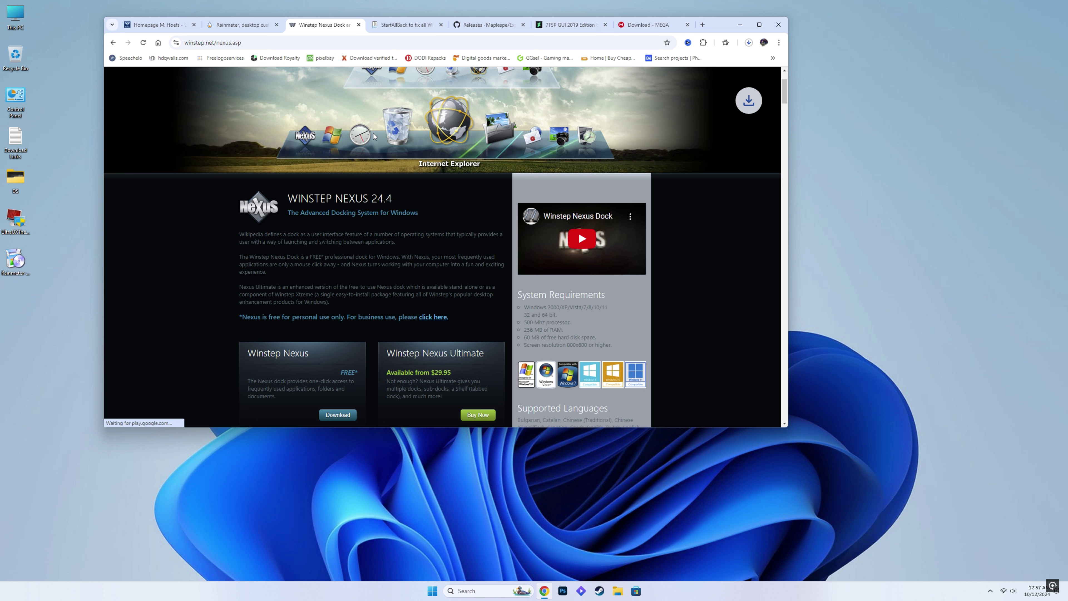
{"action": "left_click", "coordinate": [408, 27]}
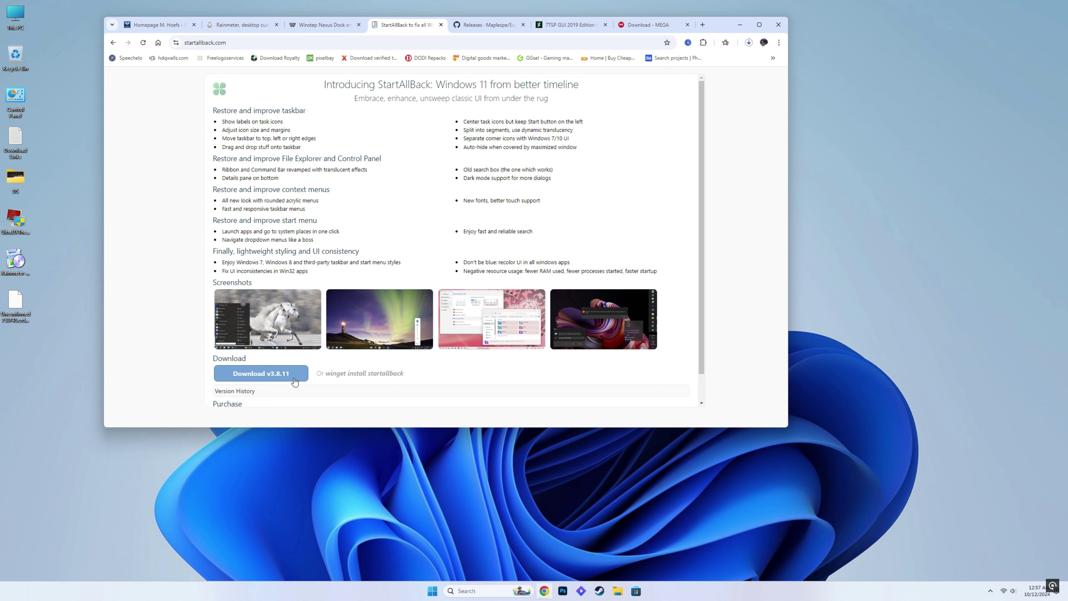
{"action": "left_click", "coordinate": [283, 378]}
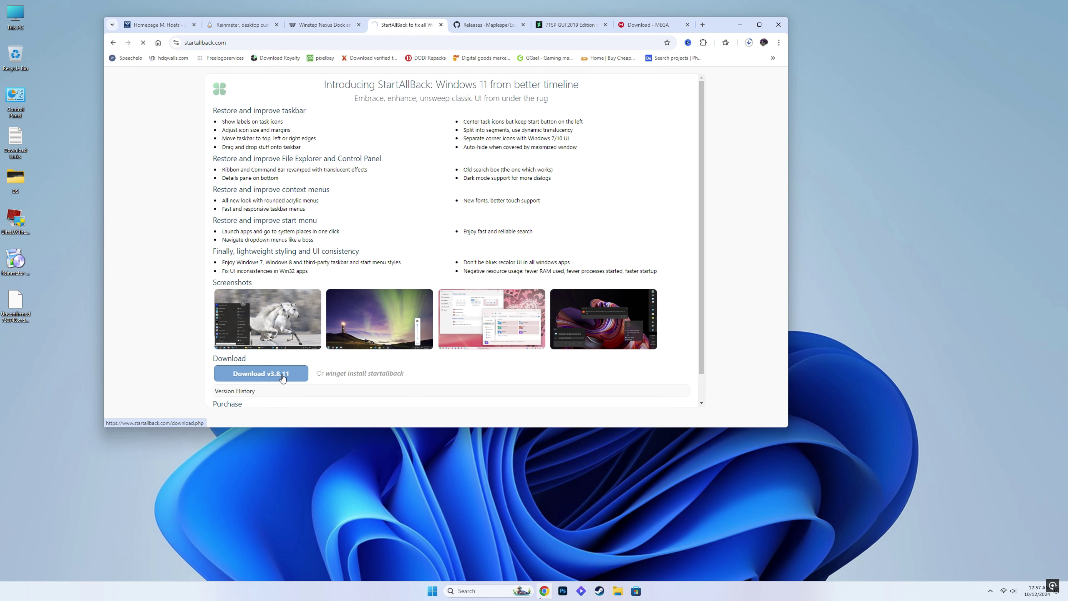
- Download Release_x64.zip of ExplorerBlurMica 2.0.1 from GitHub and 7TSP GUI 2019 Edition from DeviantArt
{"action": "left_click", "coordinate": [498, 28]}
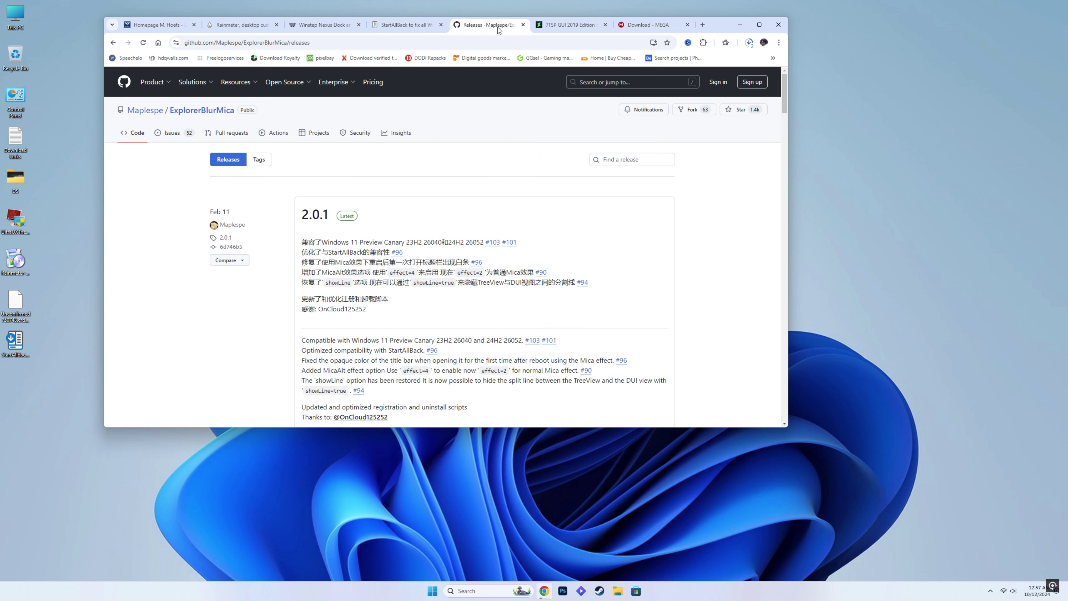
{"action": "scroll", "coordinate": [455, 138], "scroll_direction": "down", "scroll_amount": 4}
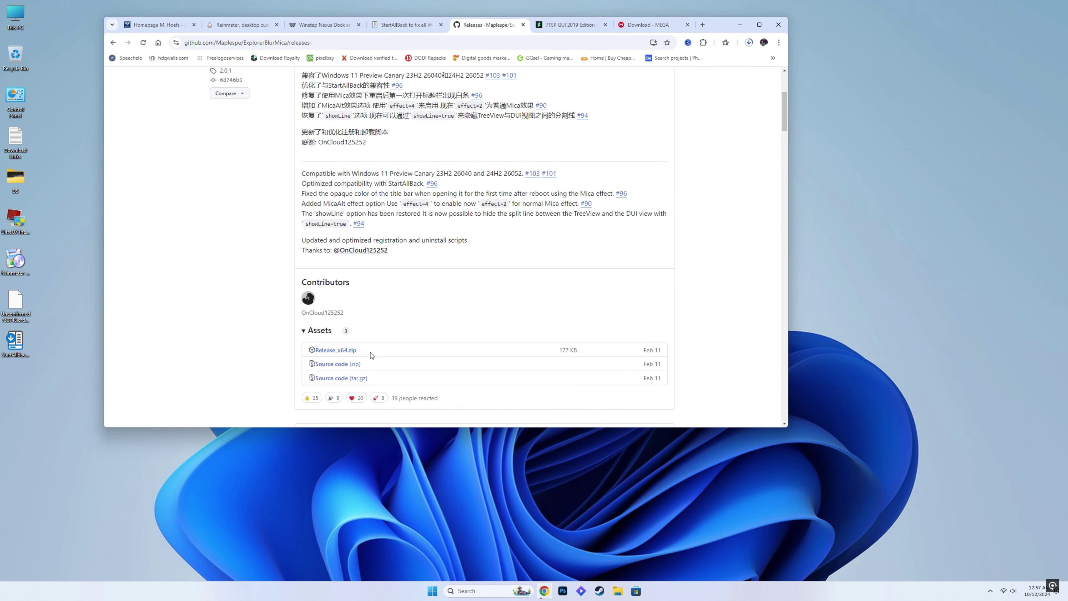
{"action": "left_click", "coordinate": [332, 354]}
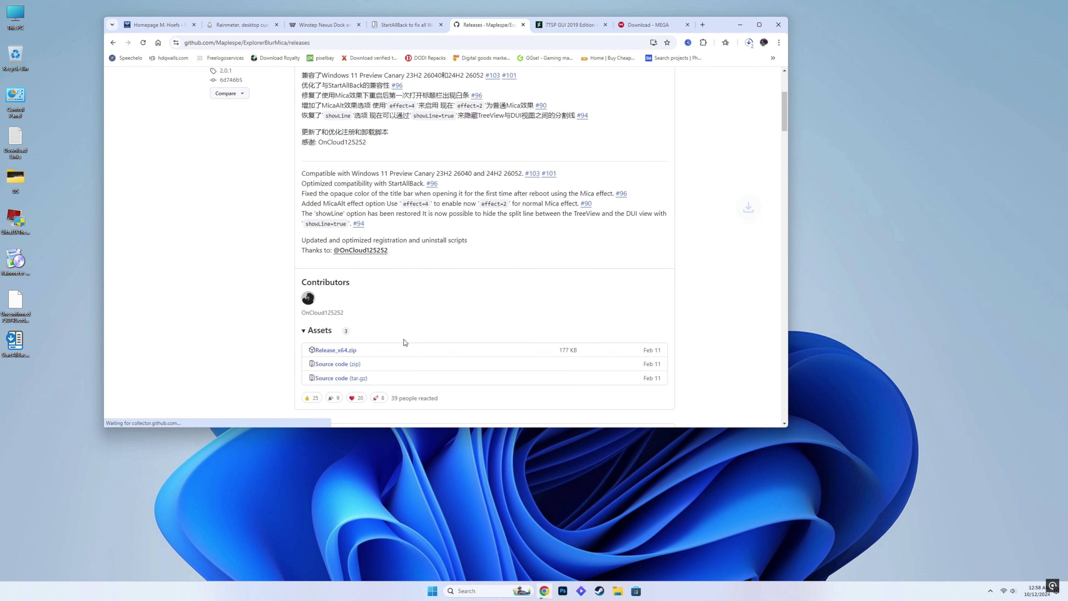
{"action": "left_click", "coordinate": [576, 26]}
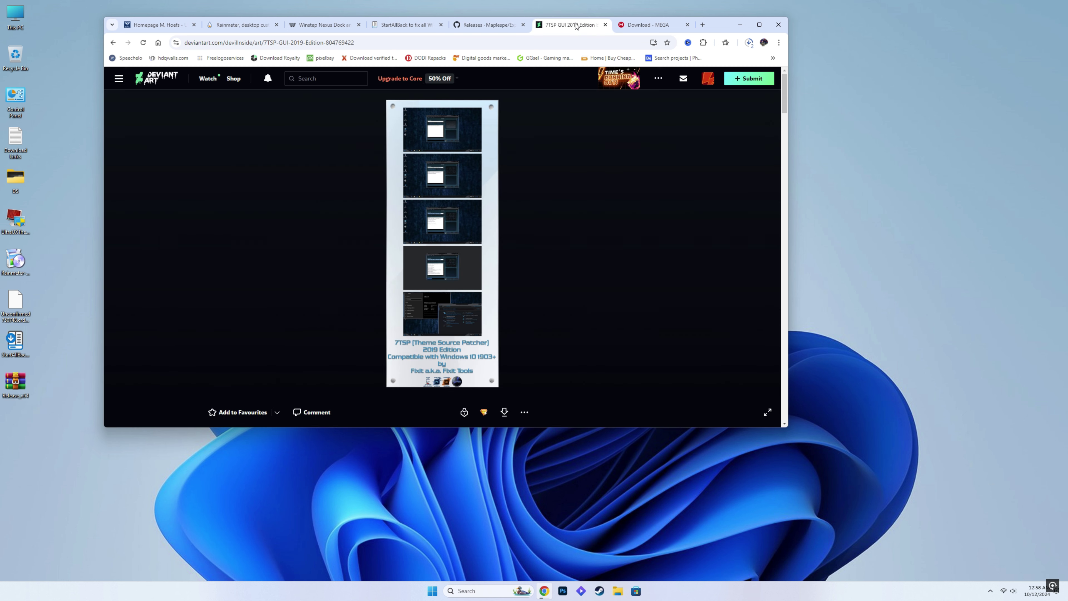
{"action": "scroll", "coordinate": [506, 296], "scroll_direction": "down", "scroll_amount": 3}
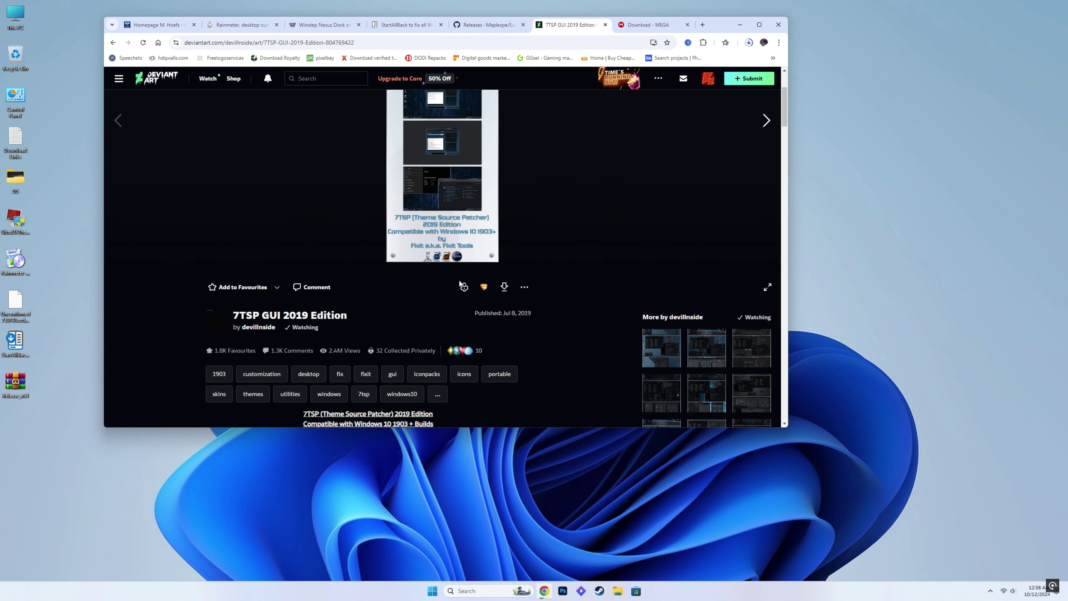
{"action": "left_click", "coordinate": [505, 290]}
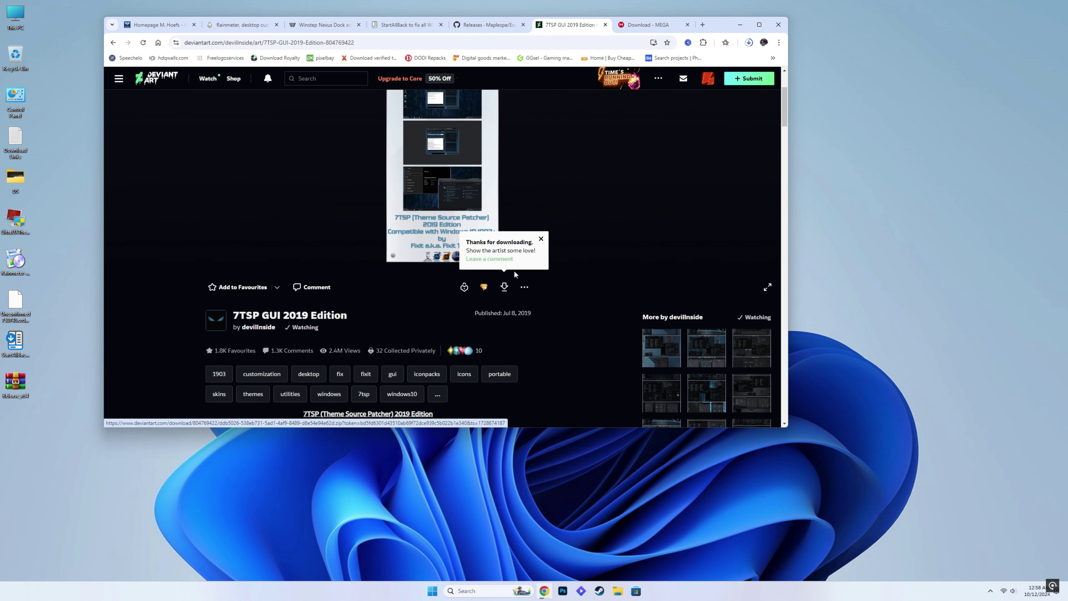
- Download Theme45.zip from the MEGA page and minimize the browser
{"action": "left_click", "coordinate": [635, 26]}
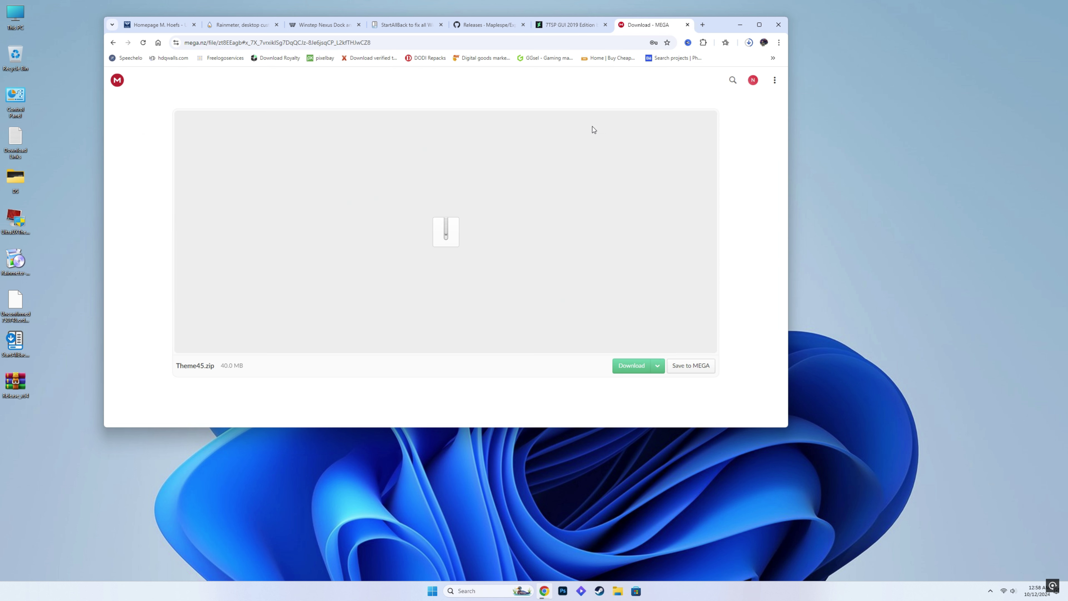
{"action": "left_click", "coordinate": [631, 365]}
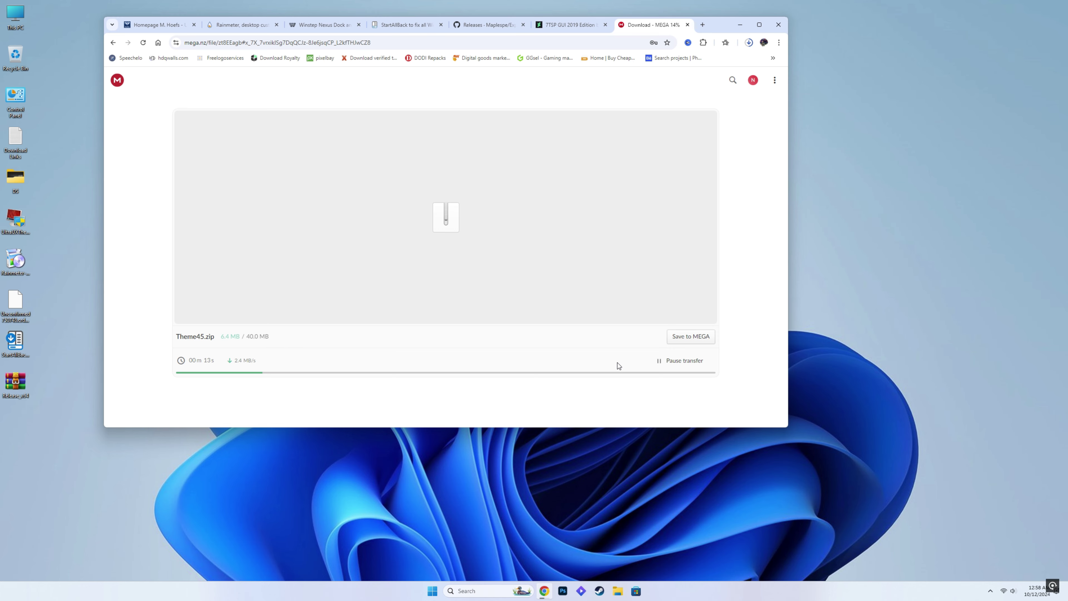
{"action": "left_click", "coordinate": [737, 28]}
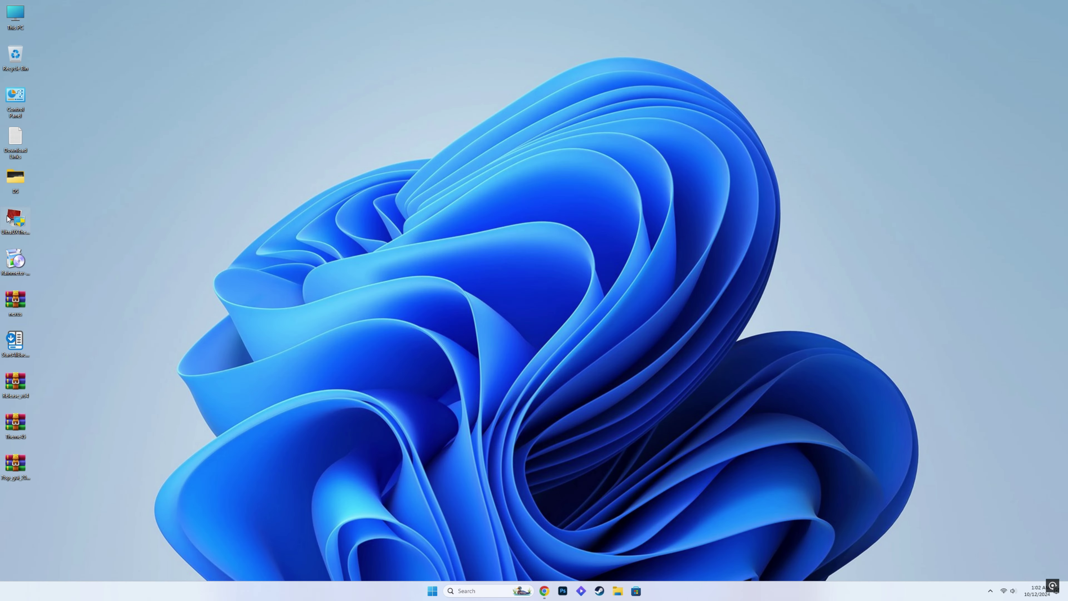
- Run the UltraUXThemePatcher 4.4.3 installer from the desktop, allow it to make changes and accept the license terms
{"action": "double_click", "coordinate": [15, 219]}
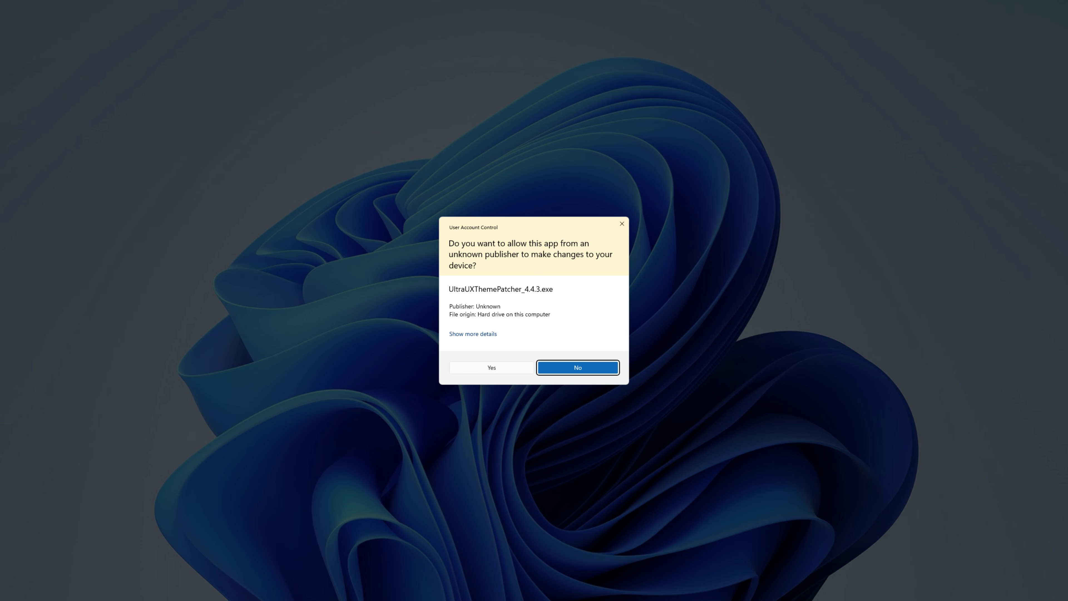
{"action": "left_click", "coordinate": [499, 369]}
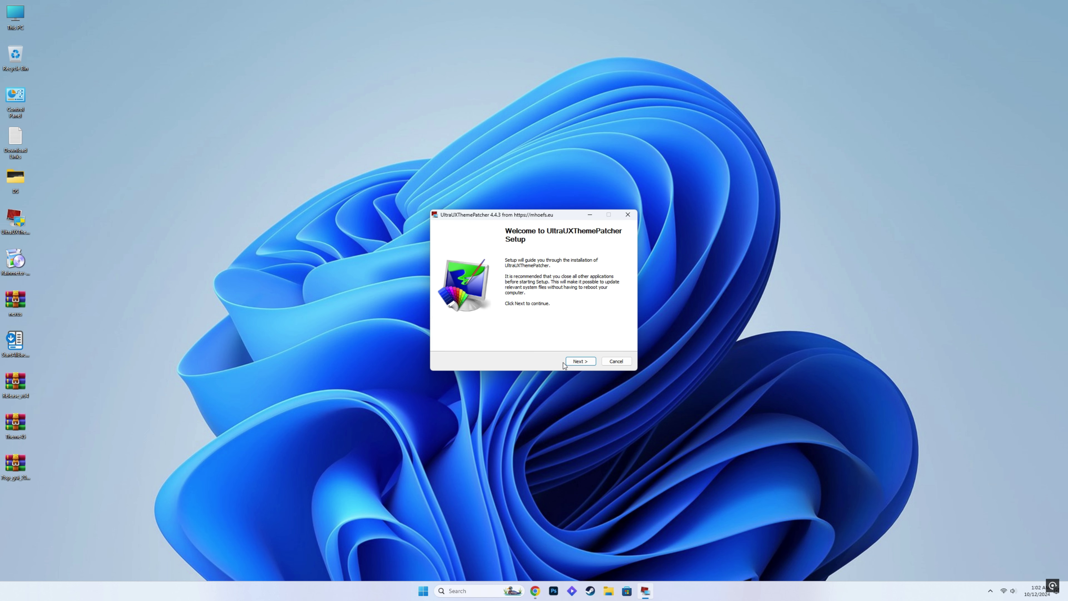
{"action": "left_click", "coordinate": [578, 363]}
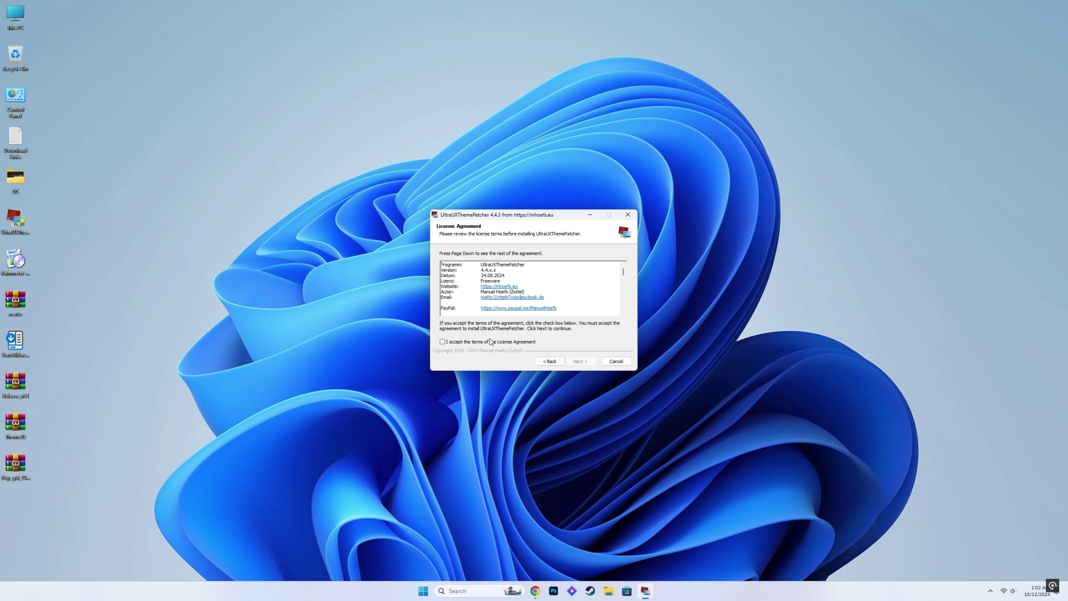
{"action": "left_click", "coordinate": [475, 345]}
{"action": "left_click", "coordinate": [577, 362]}
{"action": "left_click", "coordinate": [577, 363]}
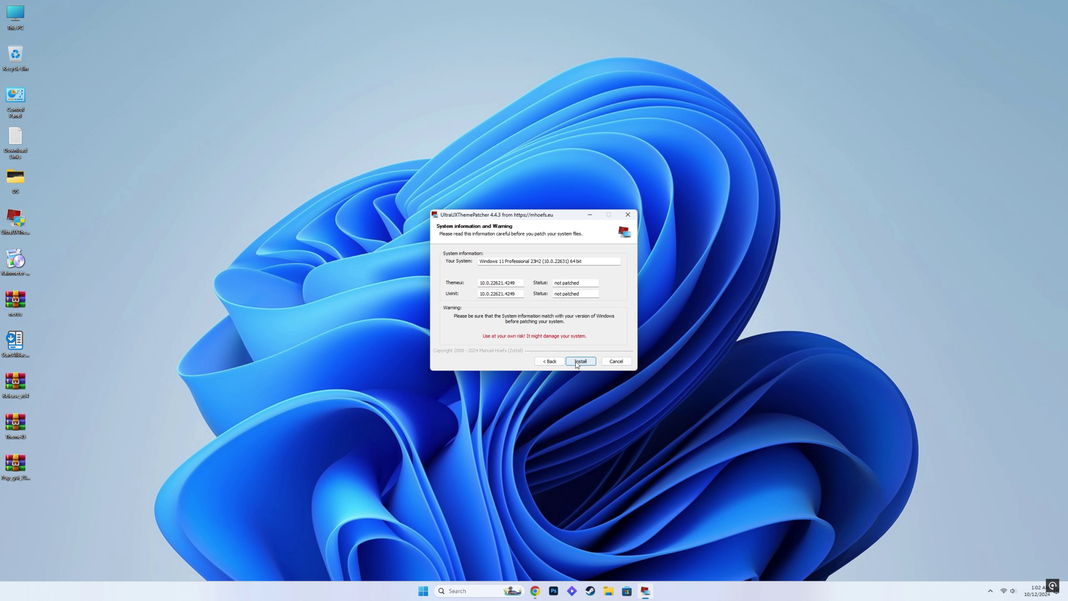
- Install UltraUXThemePatcher and finish the setup with an immediate reboot
{"action": "left_click", "coordinate": [577, 361]}
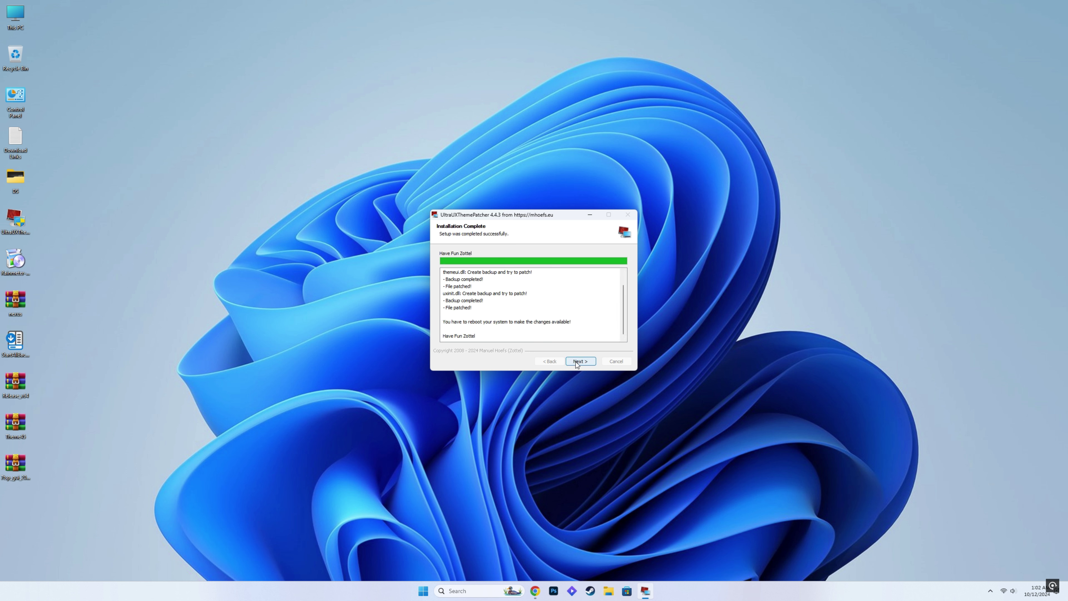
{"action": "left_click", "coordinate": [576, 362]}
{"action": "left_click", "coordinate": [577, 362]}
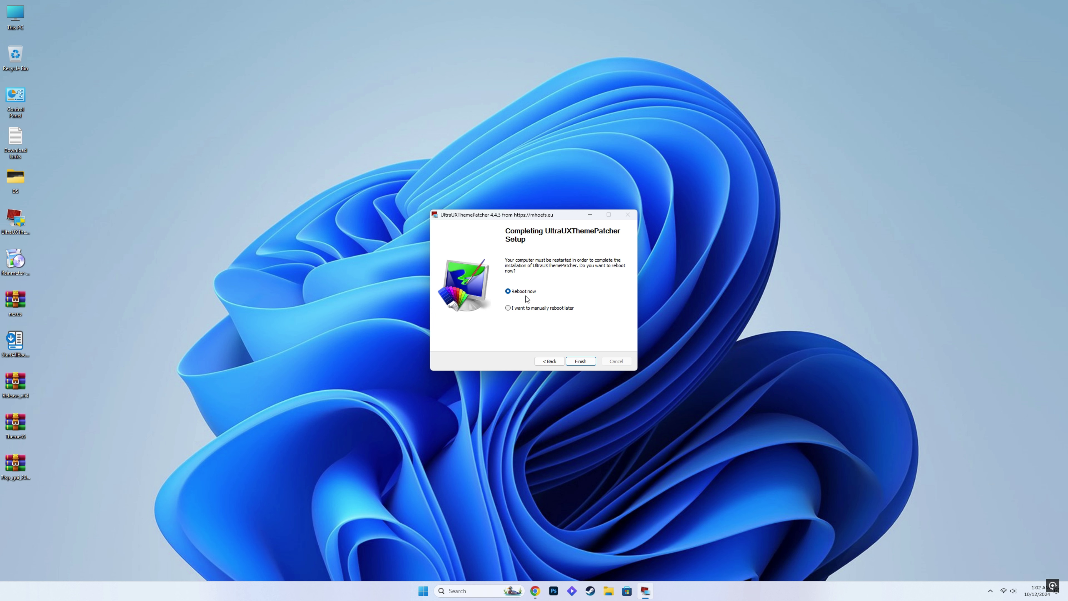
{"action": "left_click", "coordinate": [579, 361]}
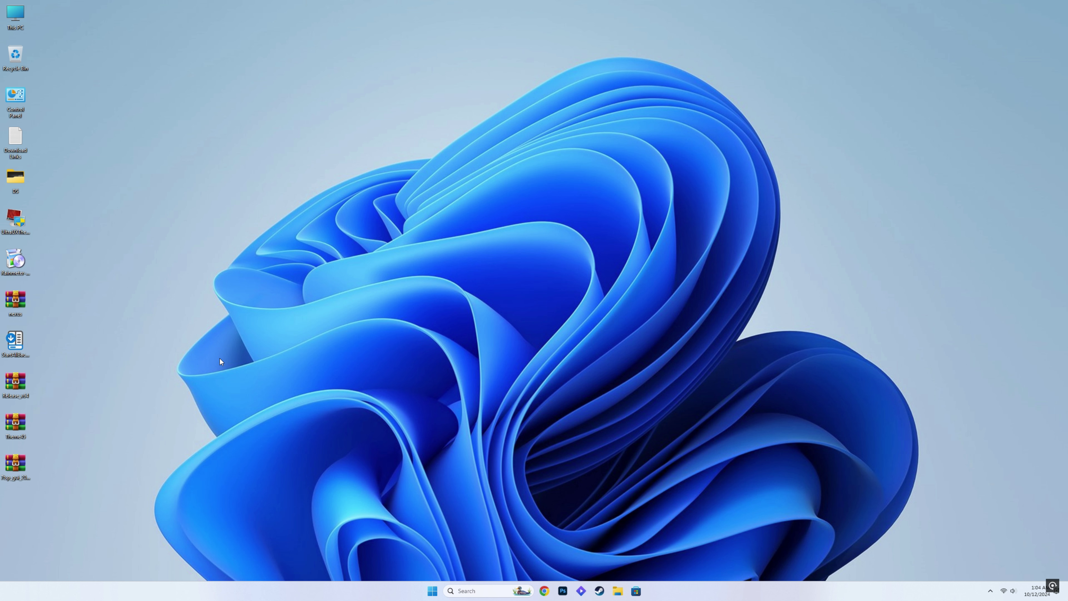
- Delete the UltraUXThemePatcher installer from the desktop and extract the Theme45 archive into a Theme45 folder there
{"action": "right_click", "coordinate": [16, 219]}
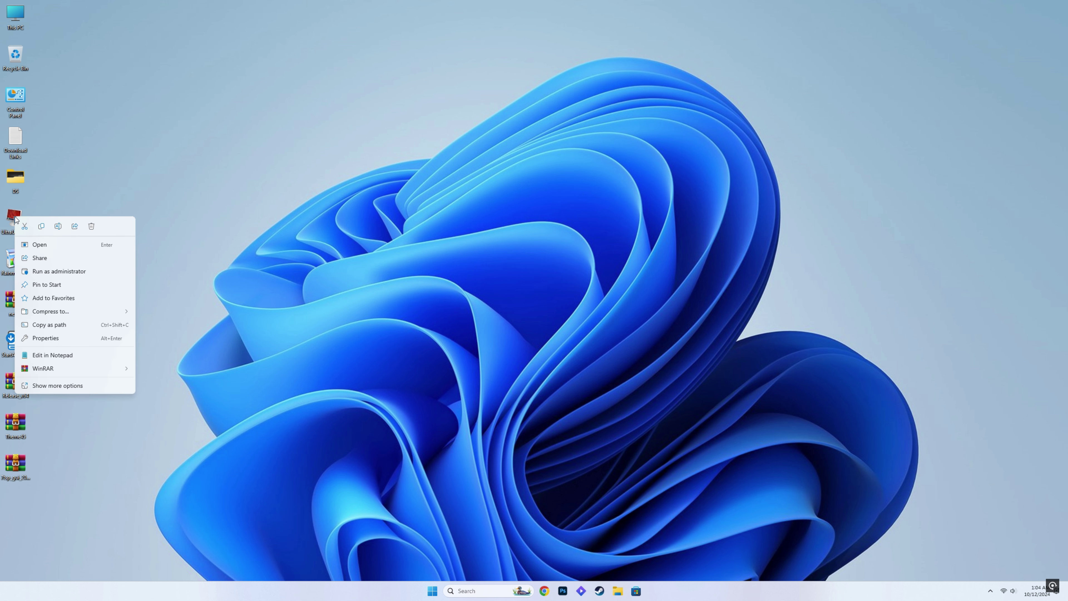
{"action": "left_click", "coordinate": [93, 230]}
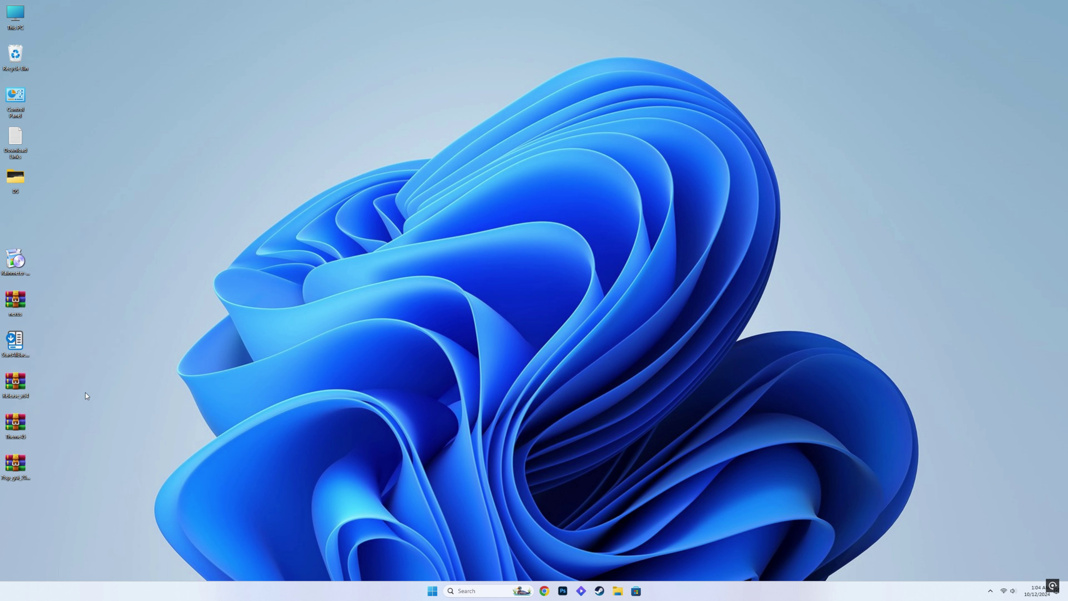
{"action": "right_click", "coordinate": [17, 426]}
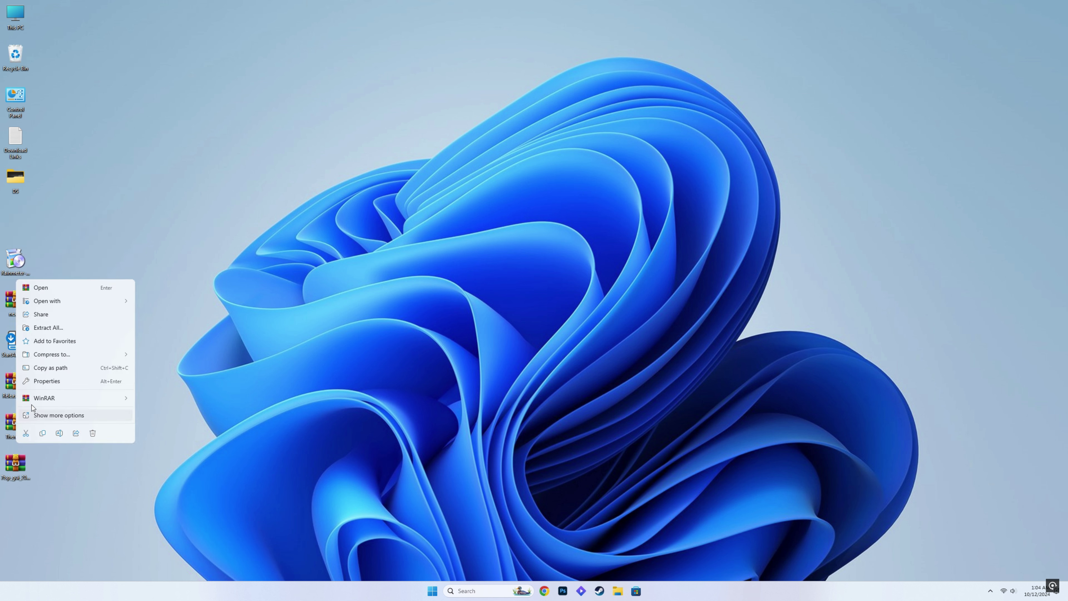
{"action": "left_click", "coordinate": [61, 328]}
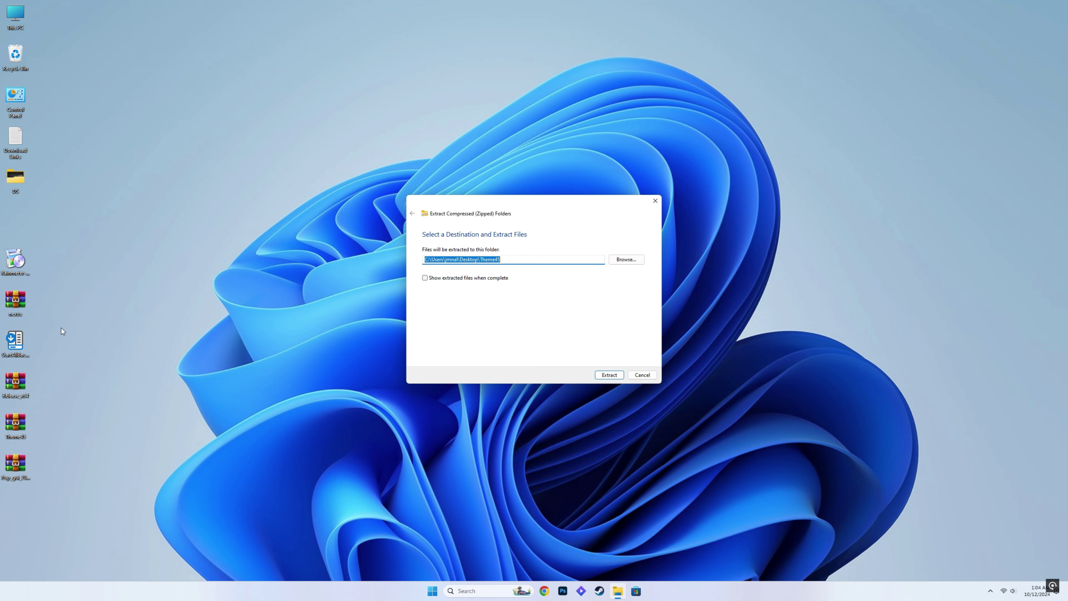
{"action": "left_click", "coordinate": [609, 374]}
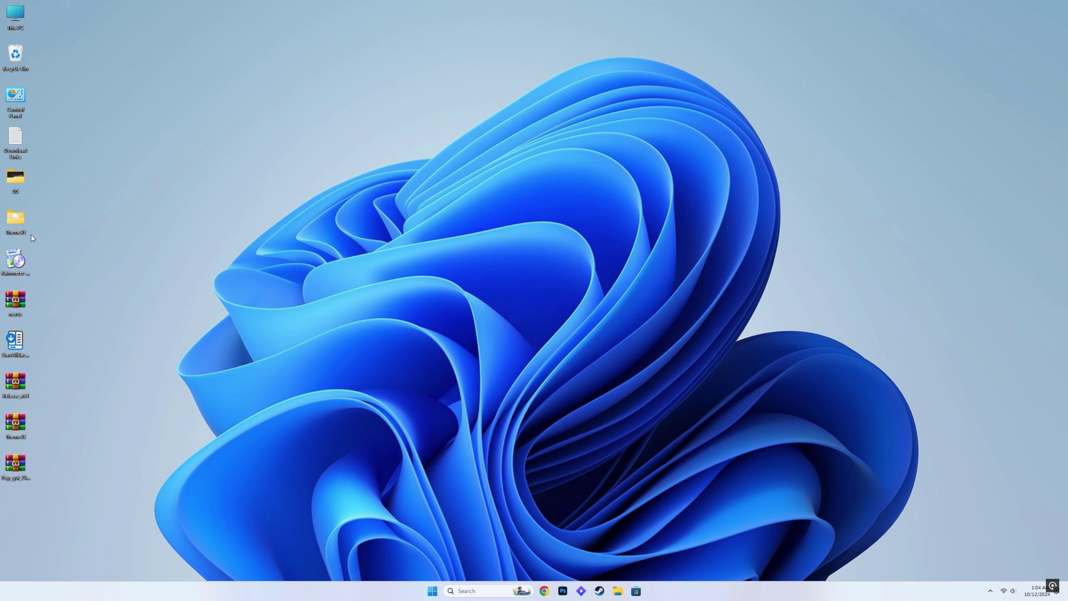
- Copy the pi11z folder and the three pi11z theme files from the Windows 11 Themes folder inside Theme45
{"action": "double_click", "coordinate": [15, 218]}
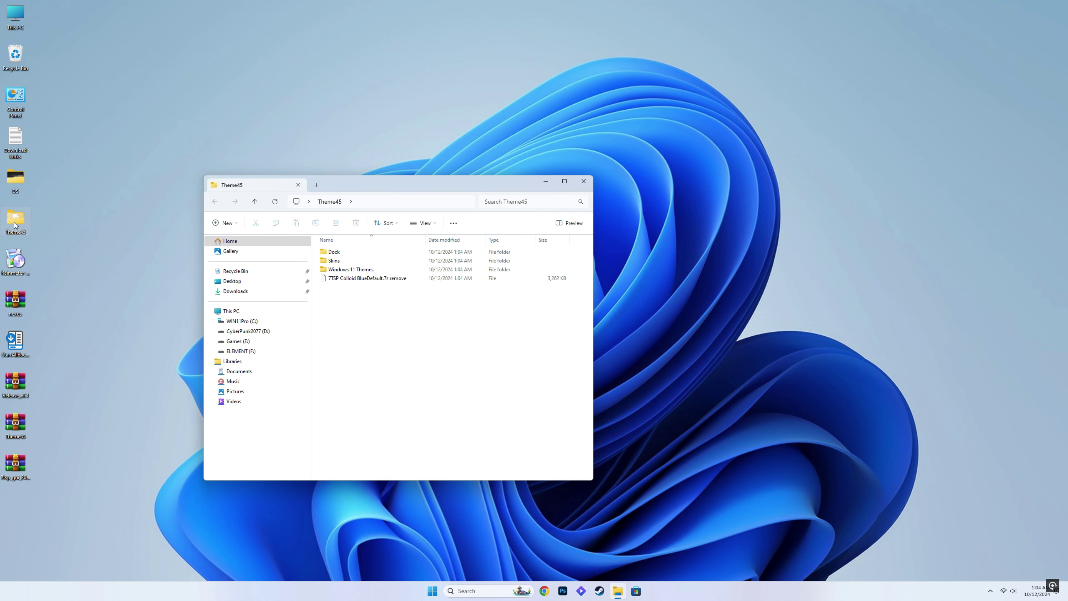
{"action": "left_click", "coordinate": [369, 272]}
{"action": "right_click", "coordinate": [370, 275]}
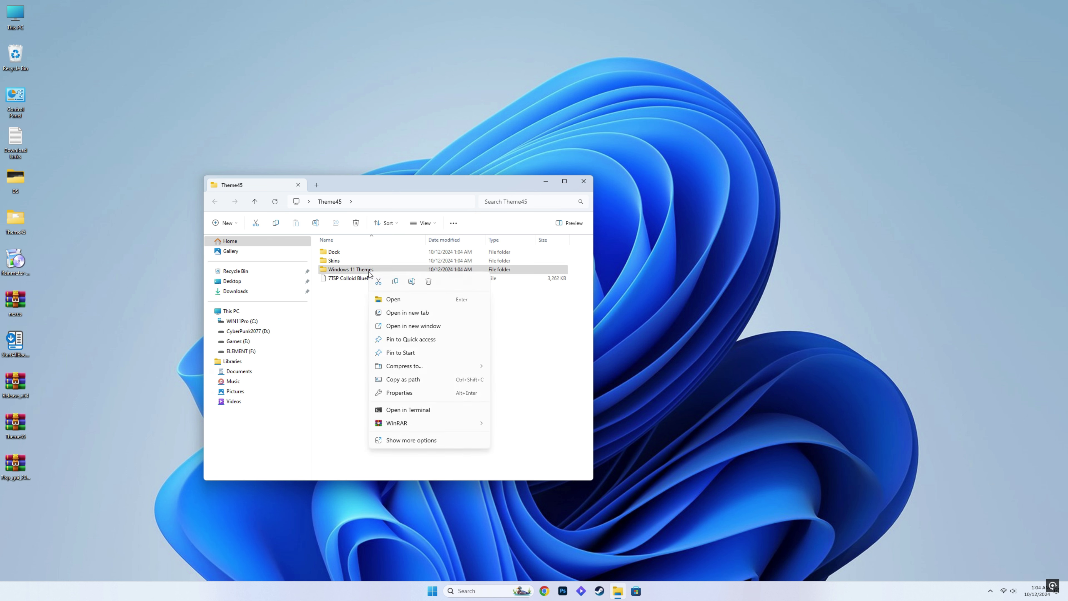
{"action": "left_click", "coordinate": [360, 273]}
{"action": "double_click", "coordinate": [360, 273]}
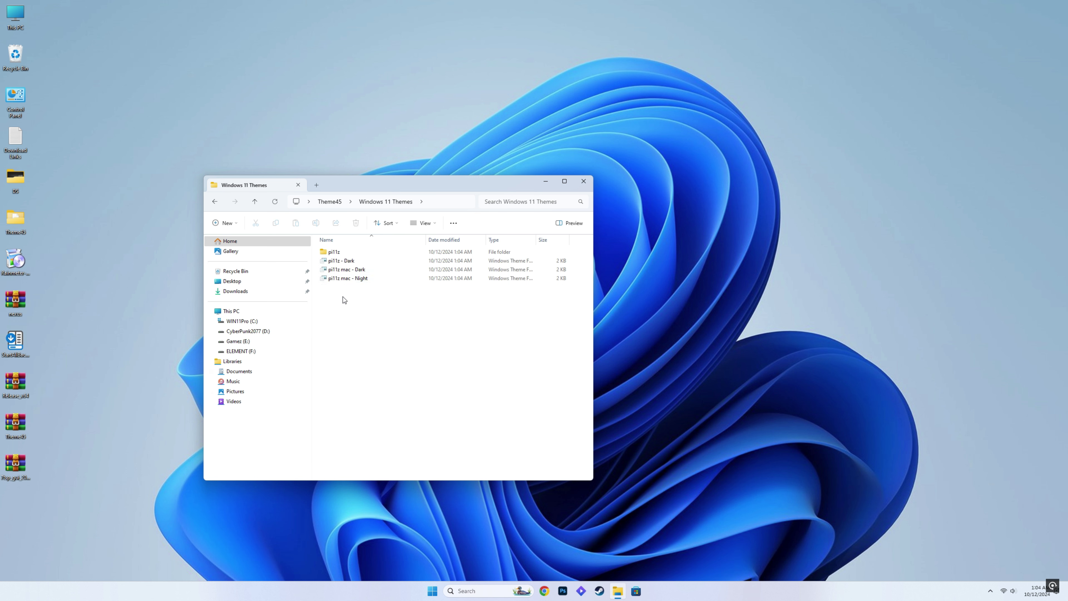
{"action": "left_click_drag", "start_coordinate": [343, 296], "coordinate": [337, 254]}
{"action": "right_click", "coordinate": [337, 253]}
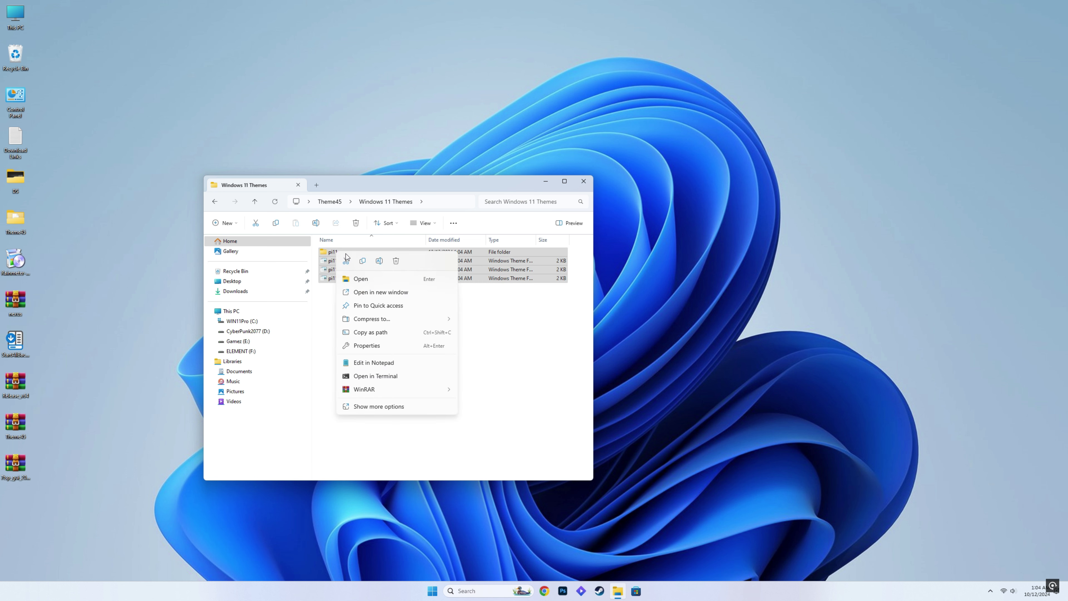
{"action": "left_click", "coordinate": [362, 261]}
- Paste the copied pi11z folder and theme files into C:\Windows\Resources\Themes with administrator permission and close the folder window
{"action": "left_click", "coordinate": [242, 320]}
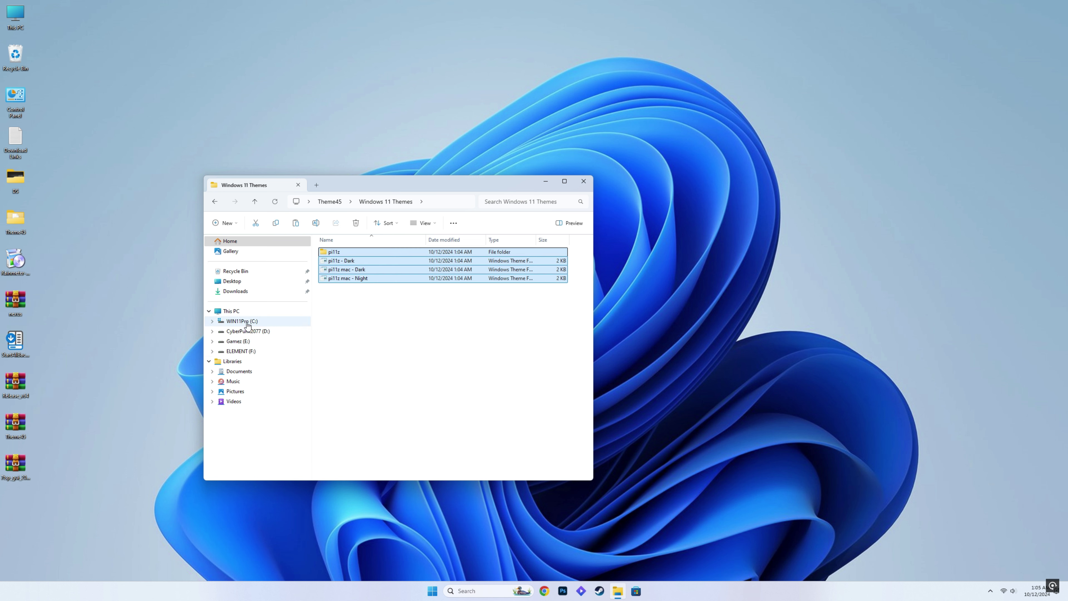
{"action": "double_click", "coordinate": [349, 316]}
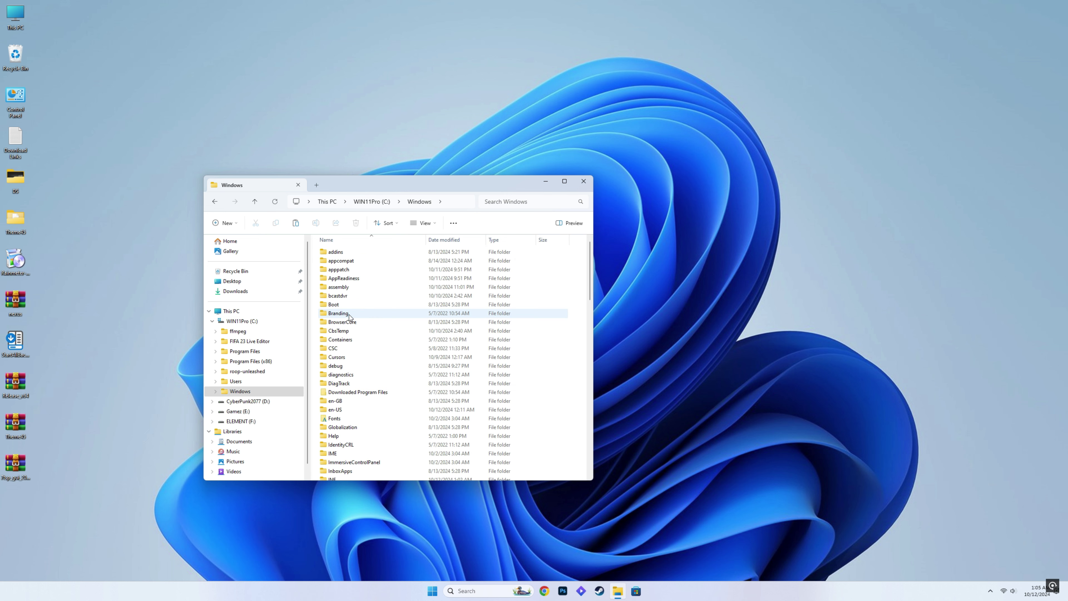
{"action": "scroll", "coordinate": [379, 416], "scroll_direction": "down", "scroll_amount": 7}
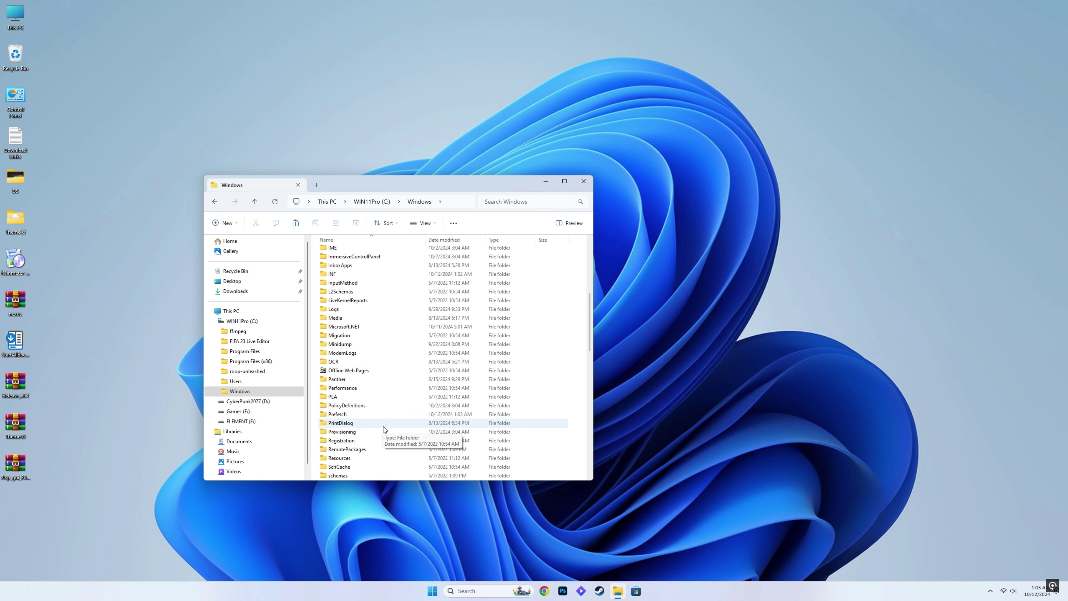
{"action": "double_click", "coordinate": [353, 457]}
{"action": "double_click", "coordinate": [347, 261]}
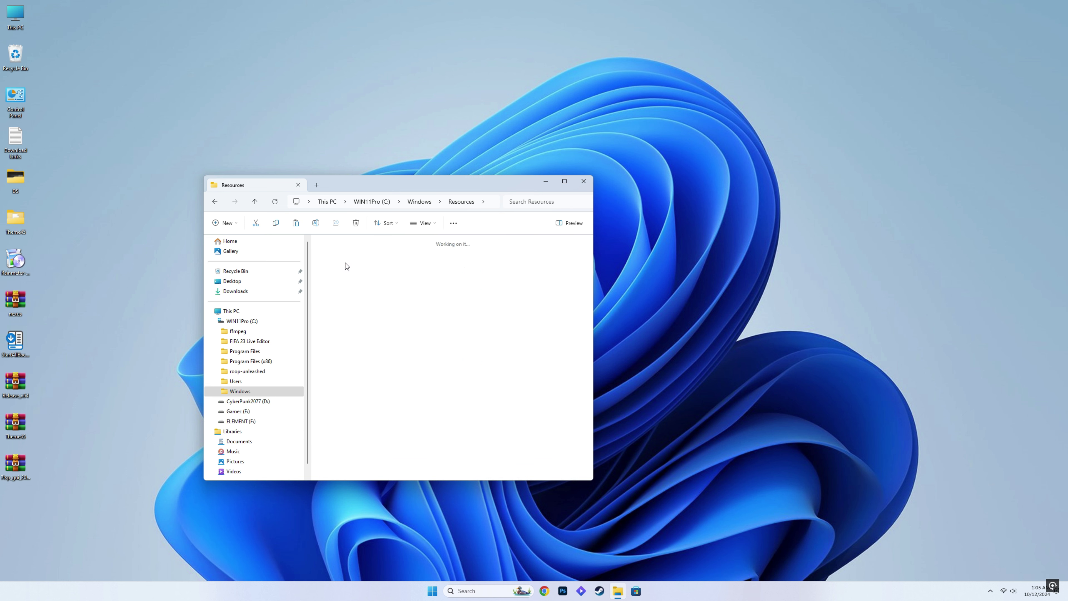
{"action": "right_click", "coordinate": [339, 326]}
{"action": "left_click", "coordinate": [348, 335]}
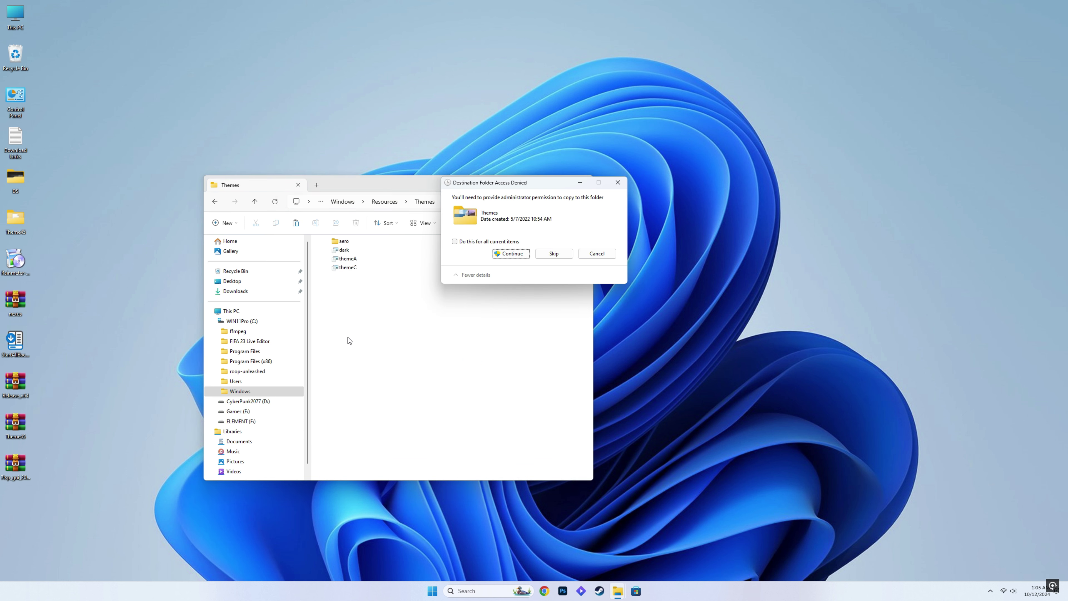
{"action": "left_click", "coordinate": [498, 255]}
{"action": "left_click", "coordinate": [500, 256]}
{"action": "left_click", "coordinate": [499, 255]}
{"action": "left_click", "coordinate": [499, 255]}
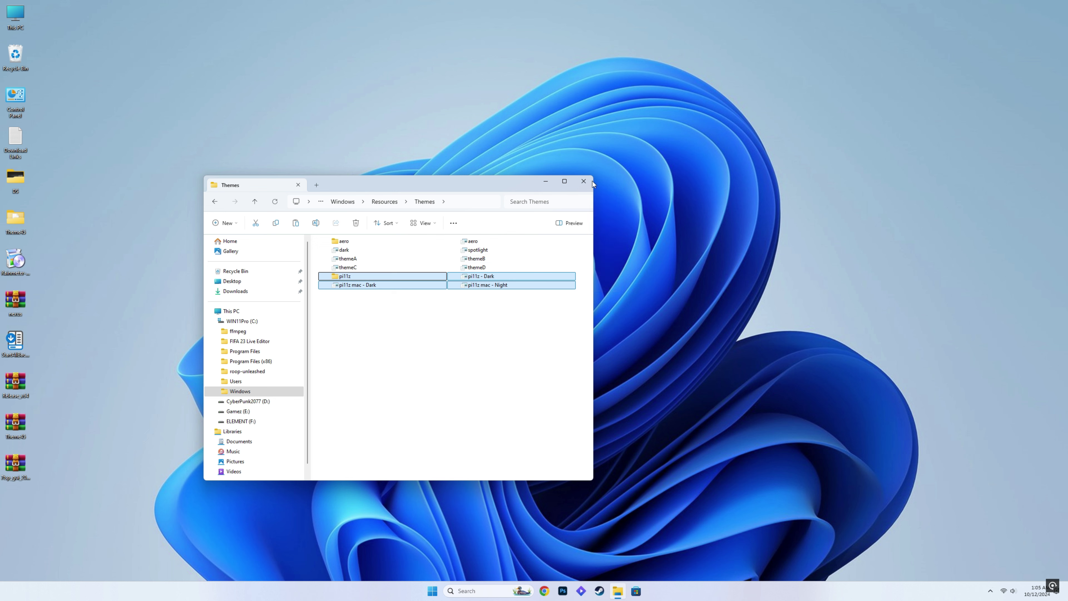
{"action": "left_click", "coordinate": [583, 181]}
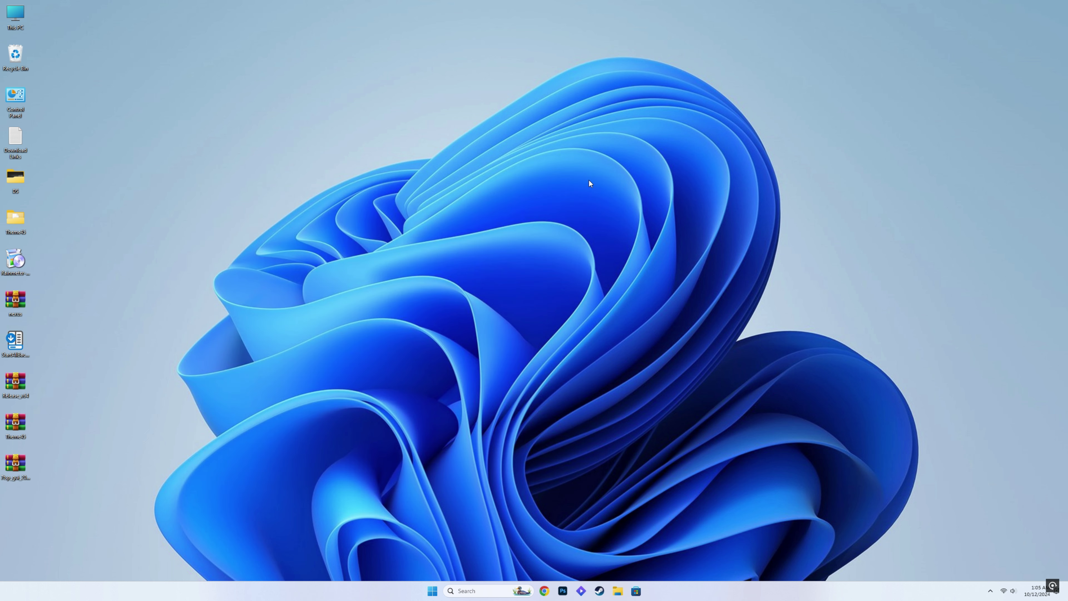
- Apply the lower of the two themes without a wallpaper preview in the Personalization settings and check the new look in This PC
{"action": "right_click", "coordinate": [475, 275]}
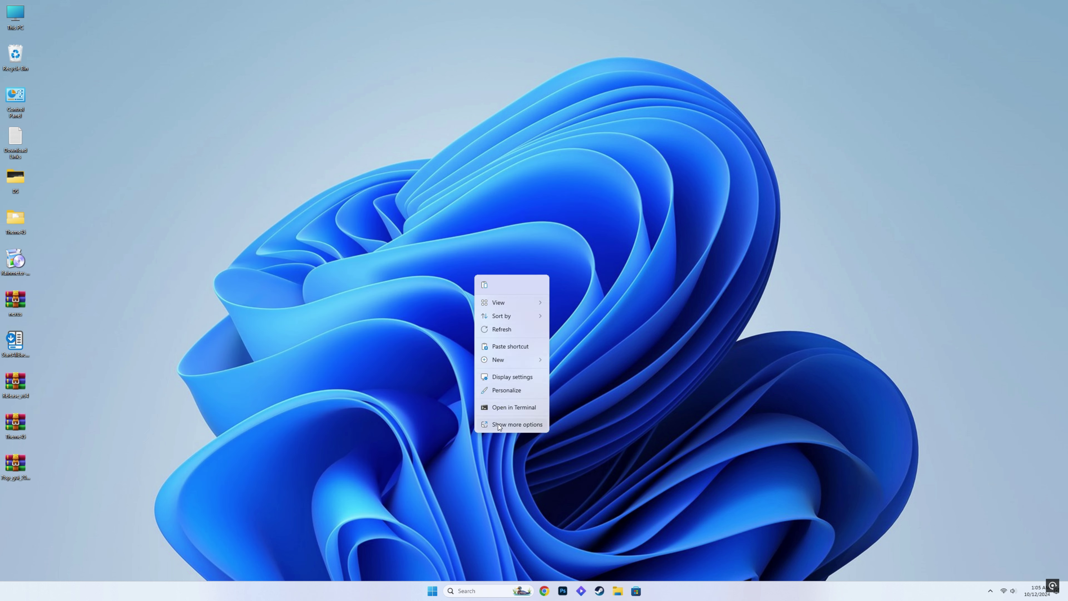
{"action": "left_click", "coordinate": [504, 392]}
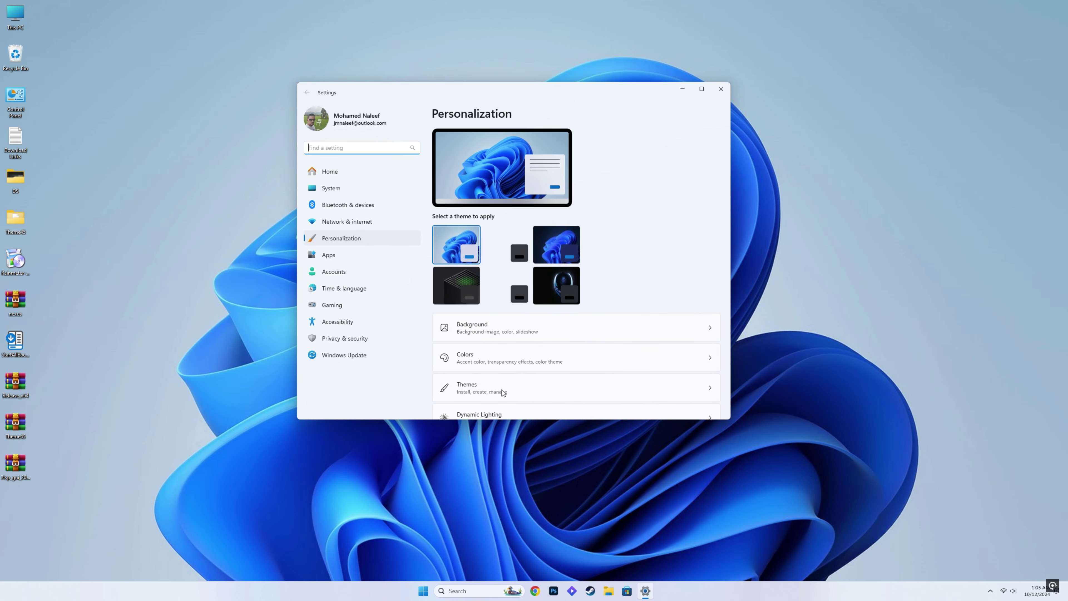
{"action": "left_click", "coordinate": [521, 290]}
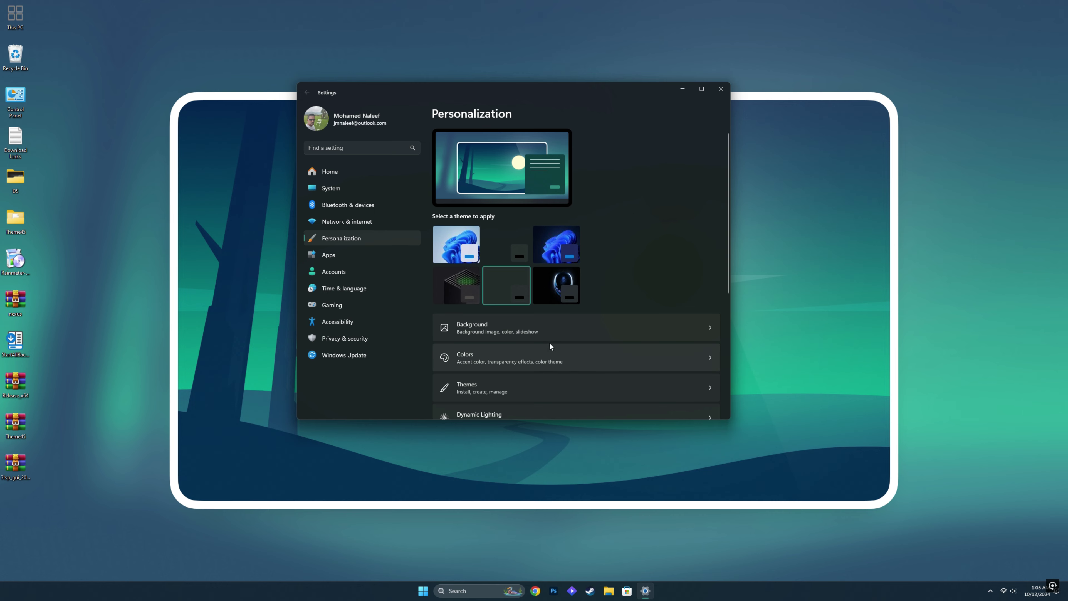
{"action": "left_click", "coordinate": [544, 356]}
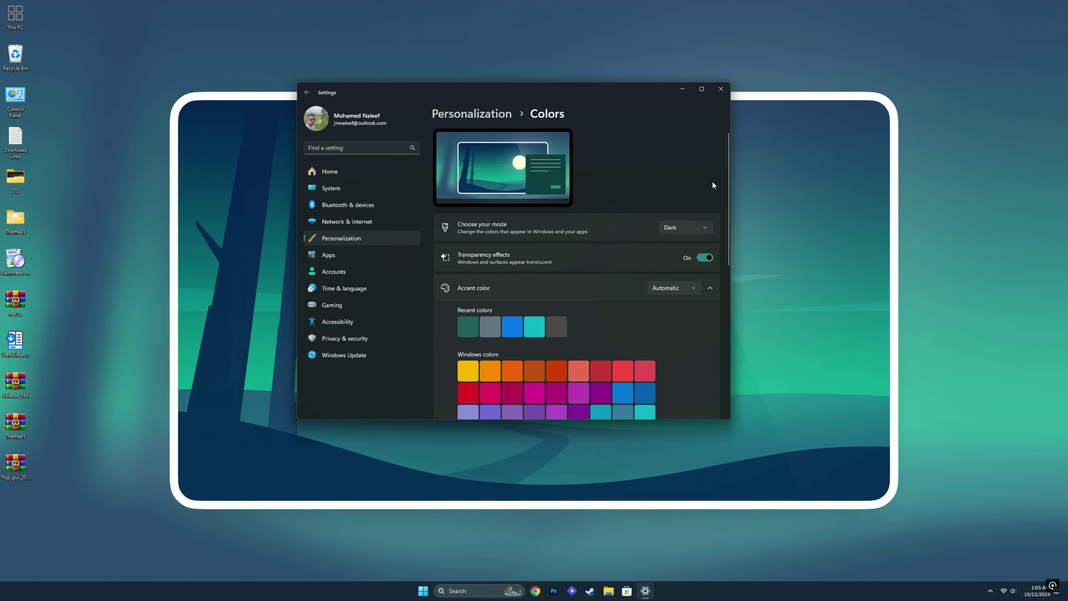
{"action": "left_click", "coordinate": [721, 93]}
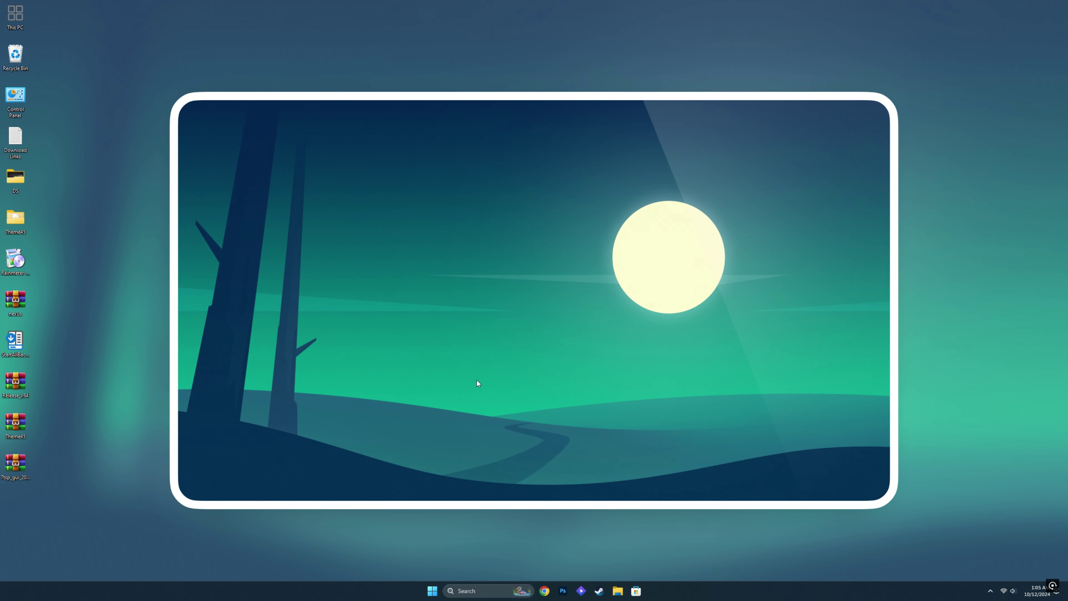
{"action": "double_click", "coordinate": [16, 15]}
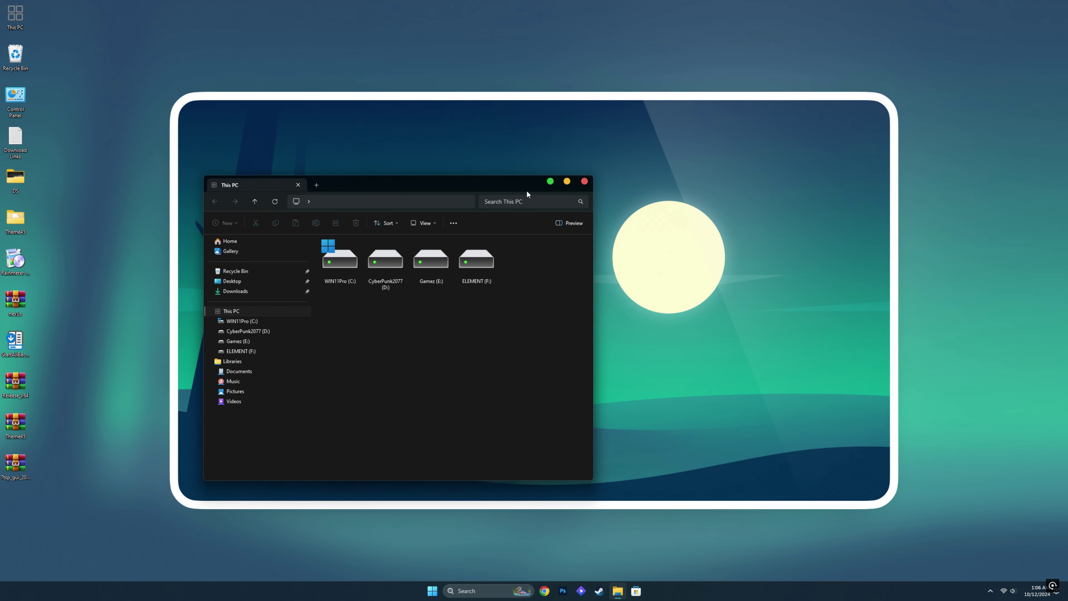
{"action": "left_click", "coordinate": [584, 181]}
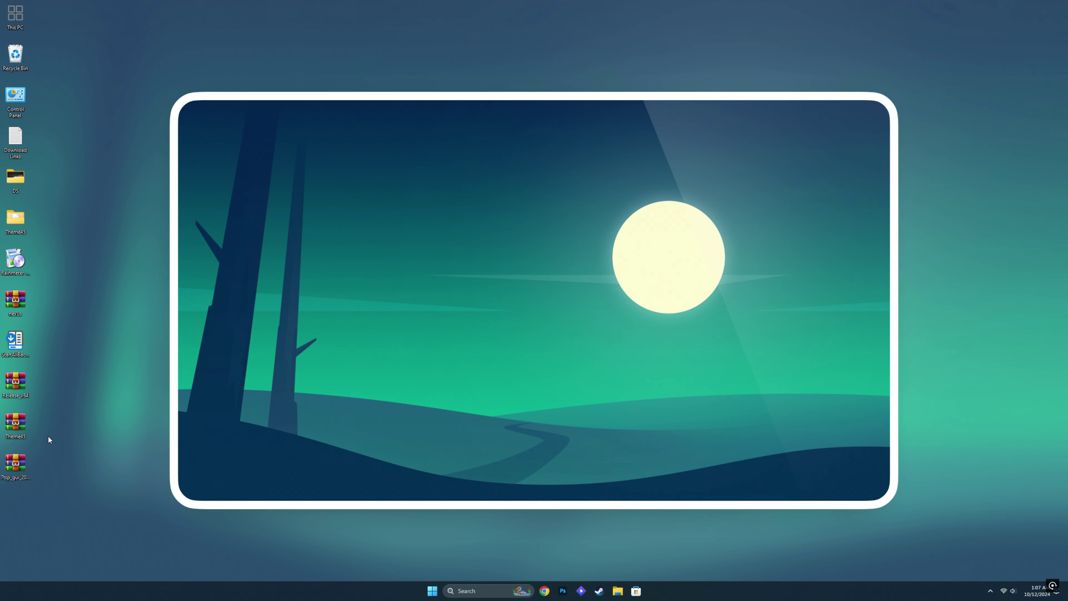
- Extract the 7tsp_gui archive into its own folder on the desktop and delete both that archive and the Theme45 archive
{"action": "right_click", "coordinate": [22, 426]}
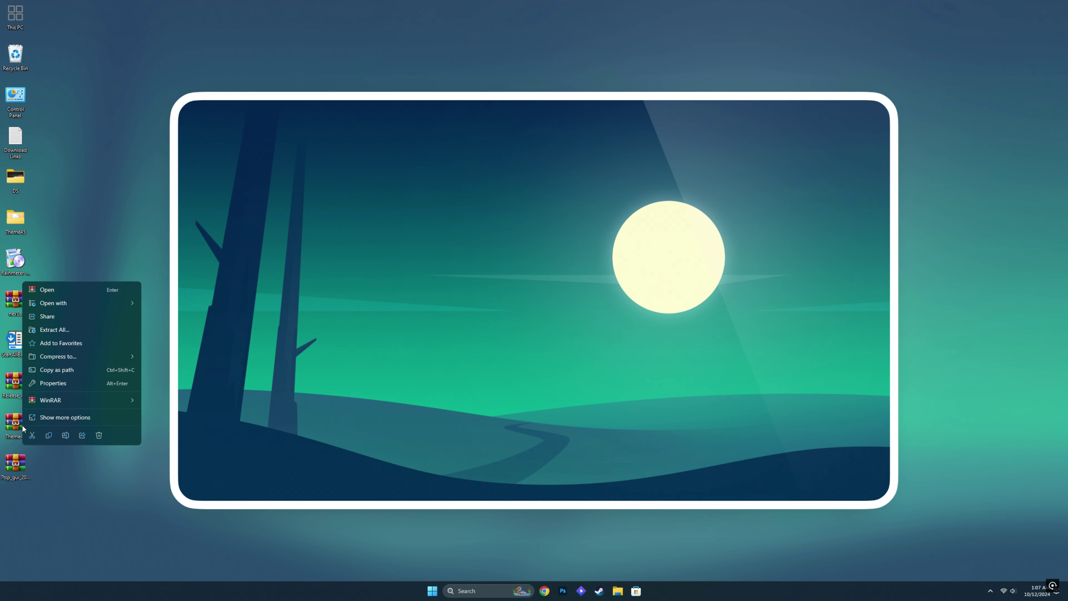
{"action": "left_click", "coordinate": [99, 435]}
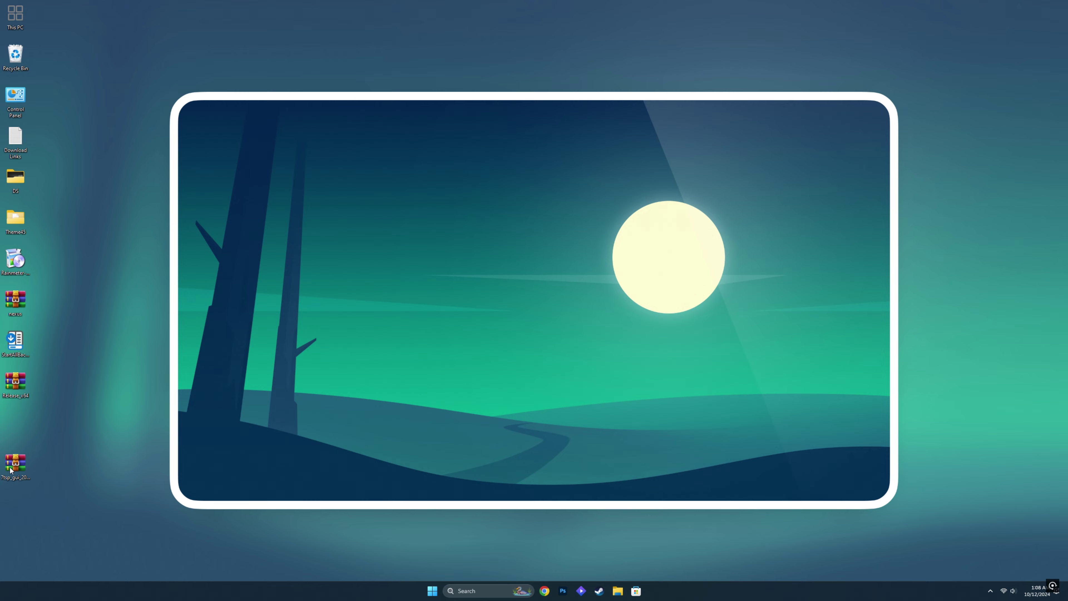
{"action": "left_click", "coordinate": [15, 464]}
{"action": "right_click", "coordinate": [15, 465]}
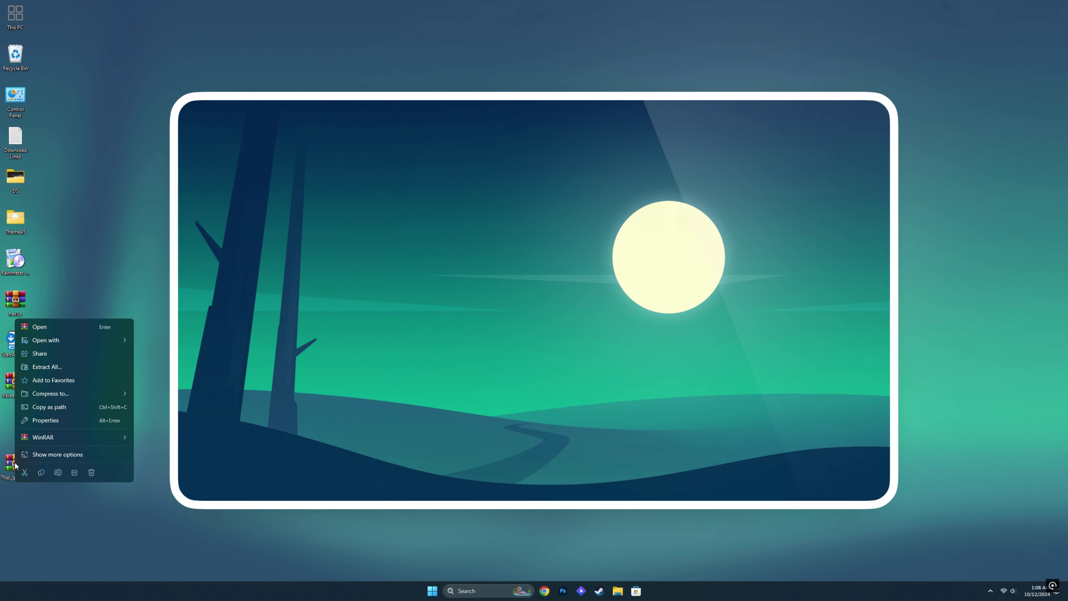
{"action": "left_click", "coordinate": [67, 368]}
{"action": "left_click", "coordinate": [608, 374]}
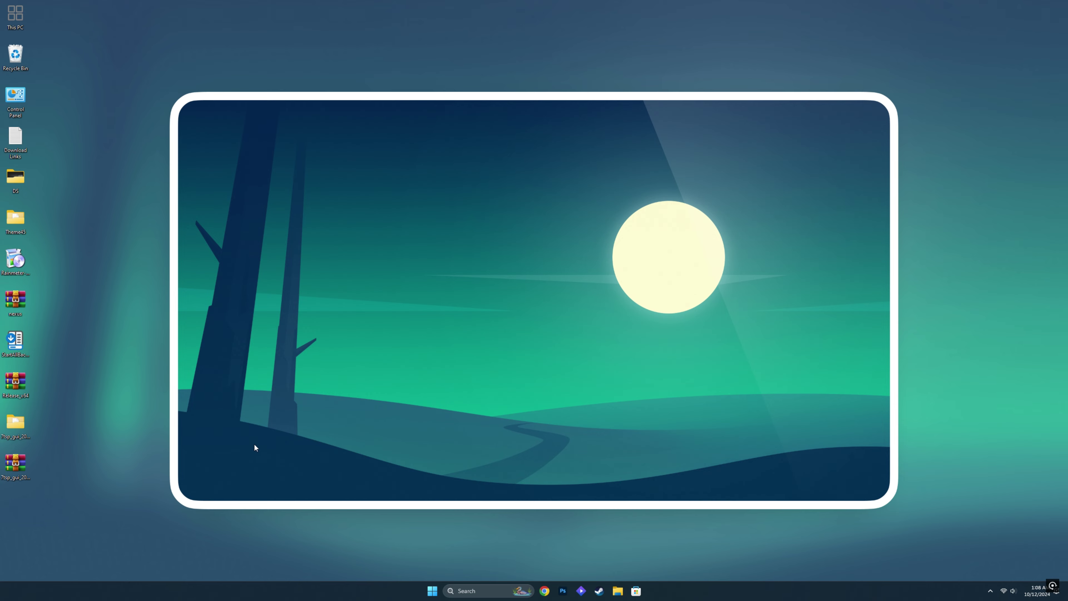
{"action": "right_click", "coordinate": [18, 466]}
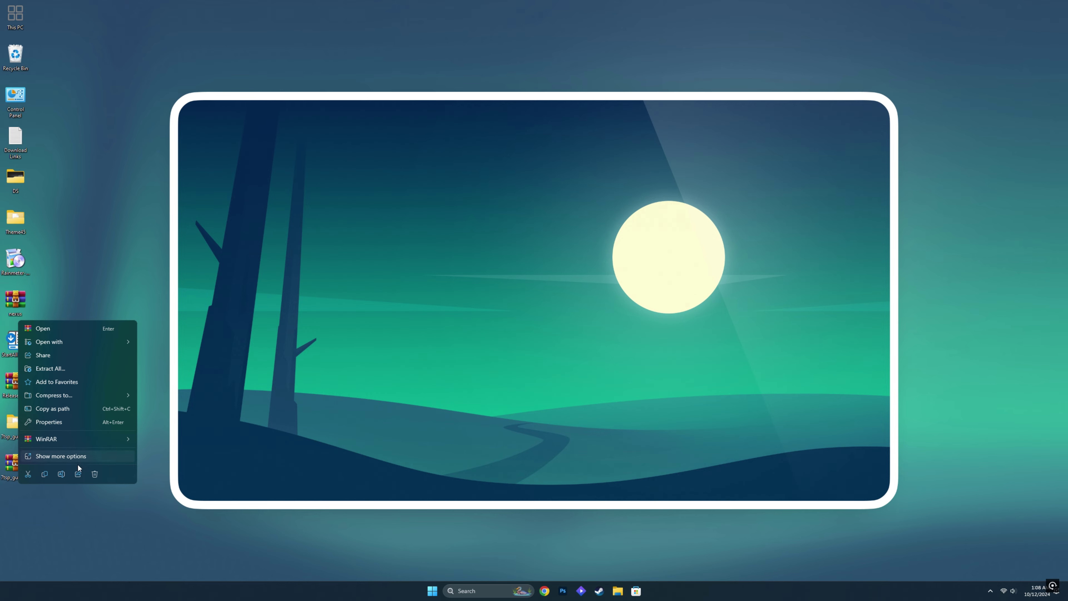
{"action": "left_click", "coordinate": [95, 475]}
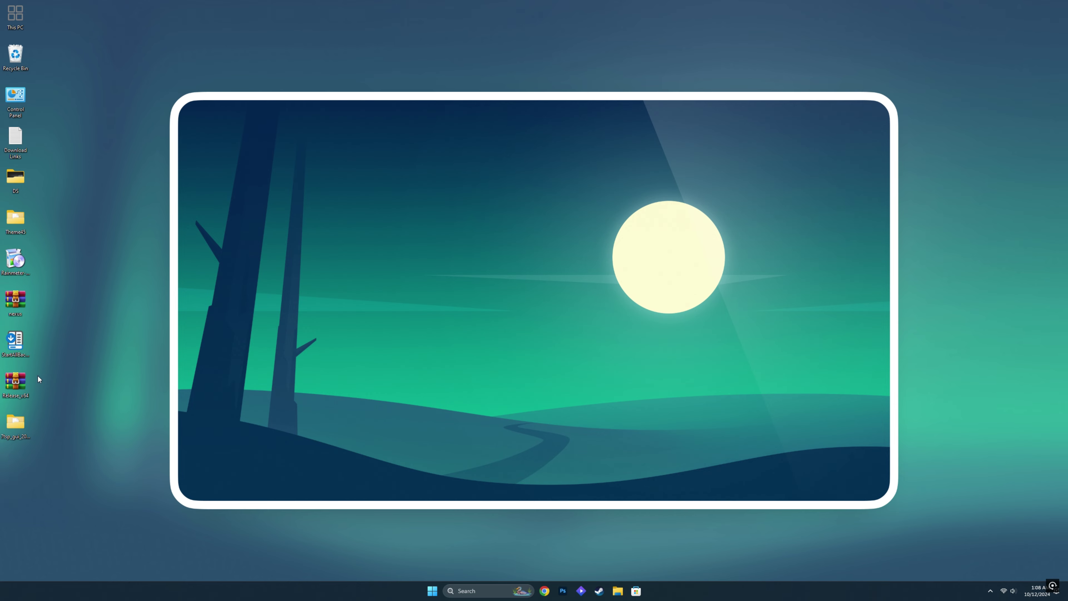
- Rename the "7TSP Colloid BlueDefault.7z remove" file in the Theme45 folder to "7TSP Colloid BlueDefault.7z" and close the folder
{"action": "double_click", "coordinate": [16, 218]}
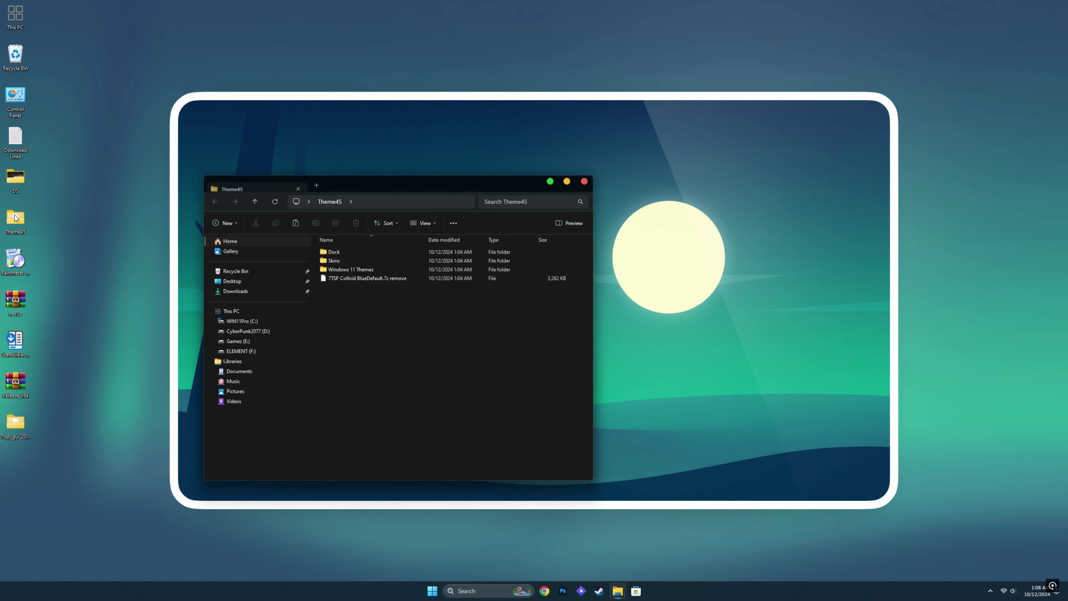
{"action": "right_click", "coordinate": [368, 280]}
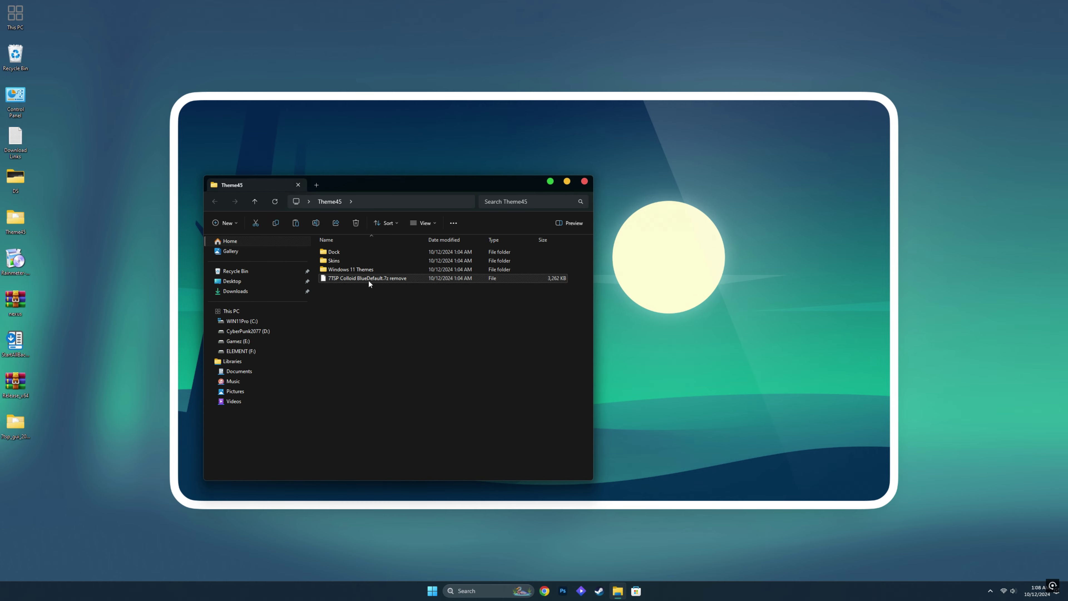
{"action": "left_click", "coordinate": [412, 290]}
{"action": "left_click", "coordinate": [411, 279]}
{"action": "key", "text": "BackSpace"}
{"action": "key", "text": "BackSpace"}
{"action": "left_click", "coordinate": [412, 300]}
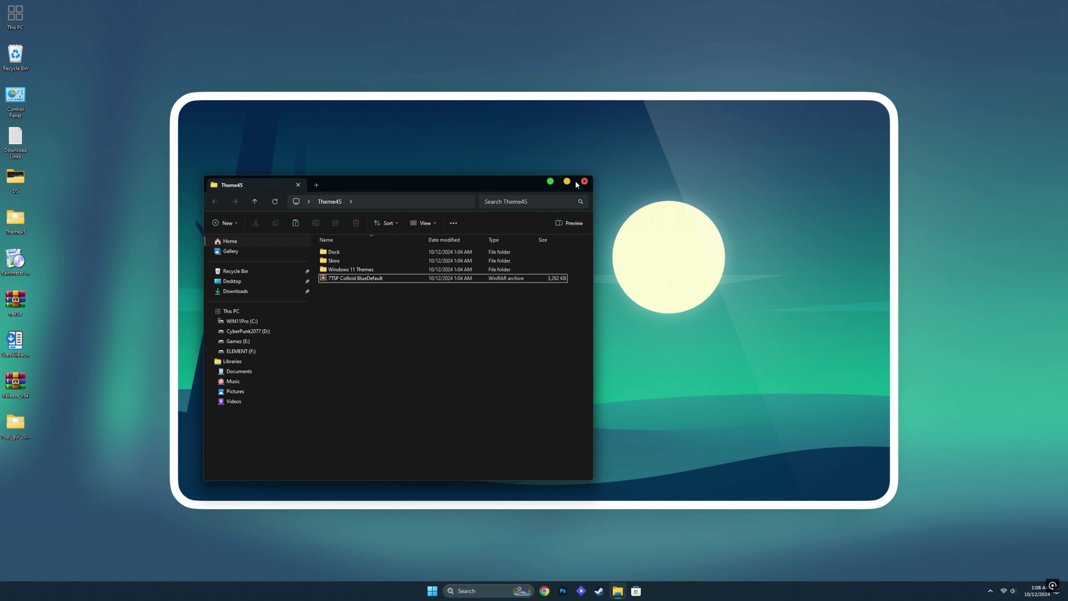
{"action": "left_click", "coordinate": [584, 181]}
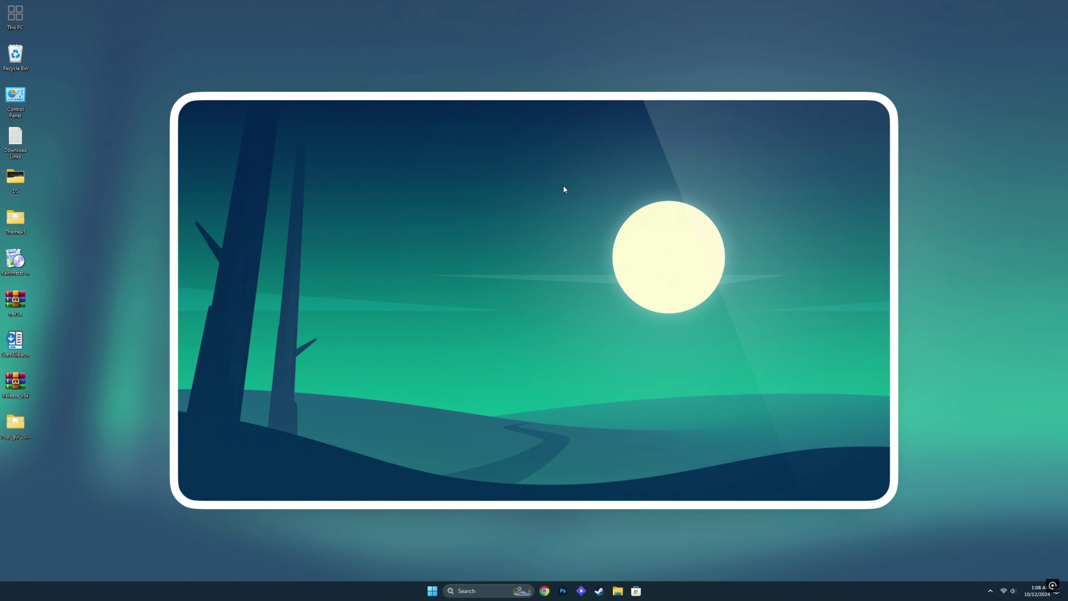
- Rename the 7tsp GUI v0.6(2019).ee file in the extracted 7tsp_gui folder to 7tsp GUI v0.6(2019).exe
{"action": "double_click", "coordinate": [21, 427]}
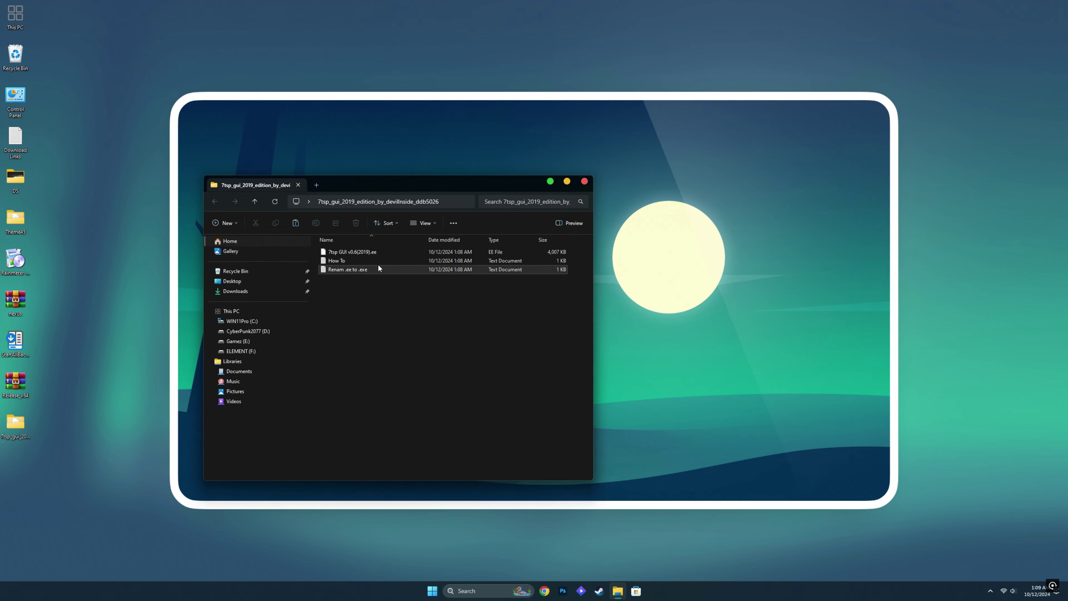
{"action": "right_click", "coordinate": [355, 251]}
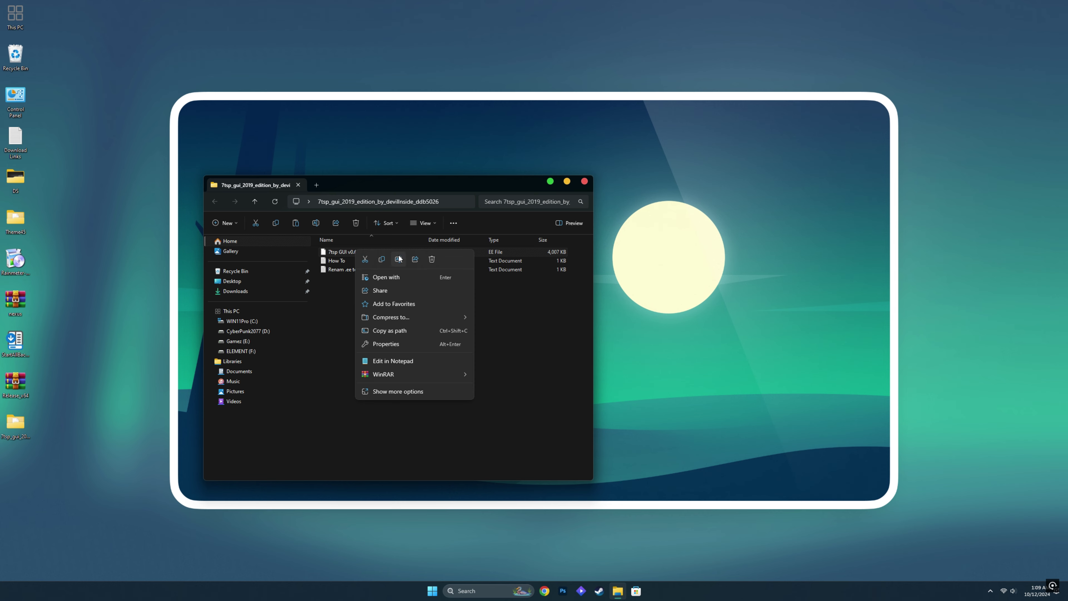
{"action": "left_click", "coordinate": [399, 258]}
{"action": "left_click", "coordinate": [373, 252]}
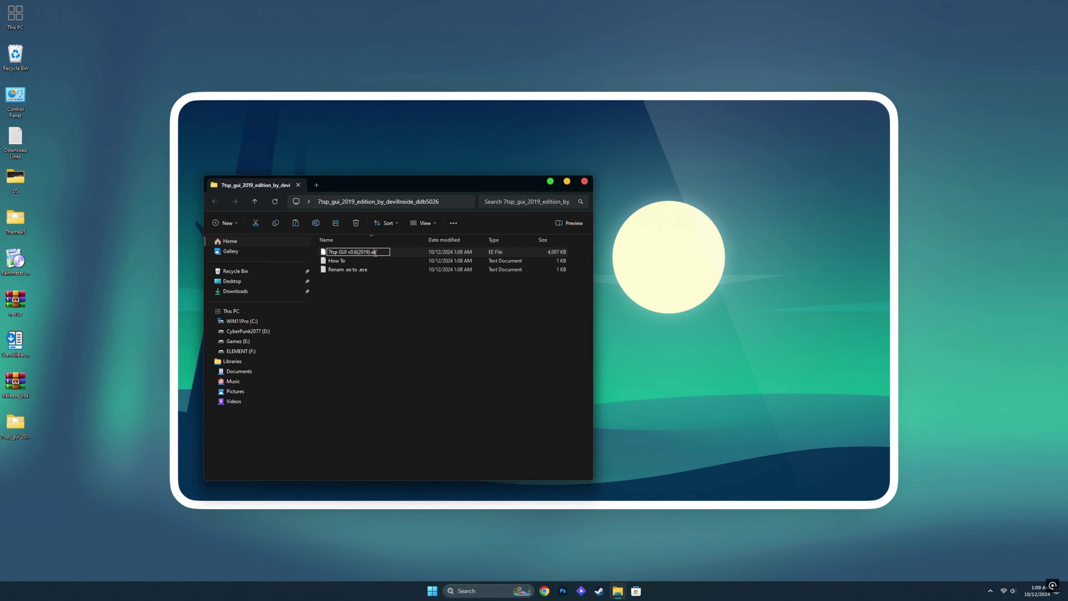
{"action": "type", "text": "x"}
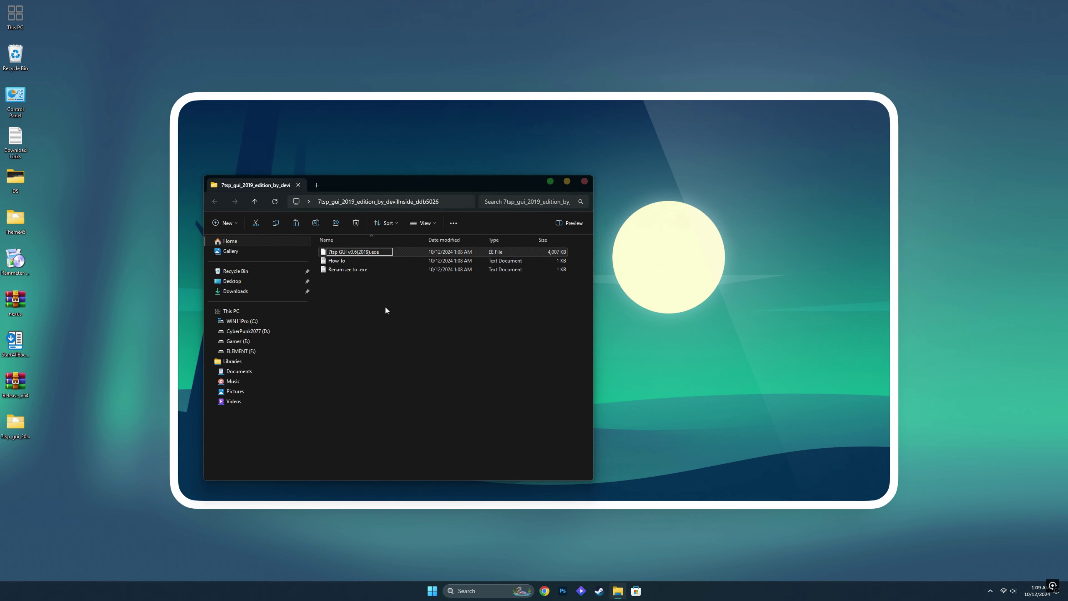
{"action": "key", "text": "Return"}
{"action": "left_click", "coordinate": [564, 298]}
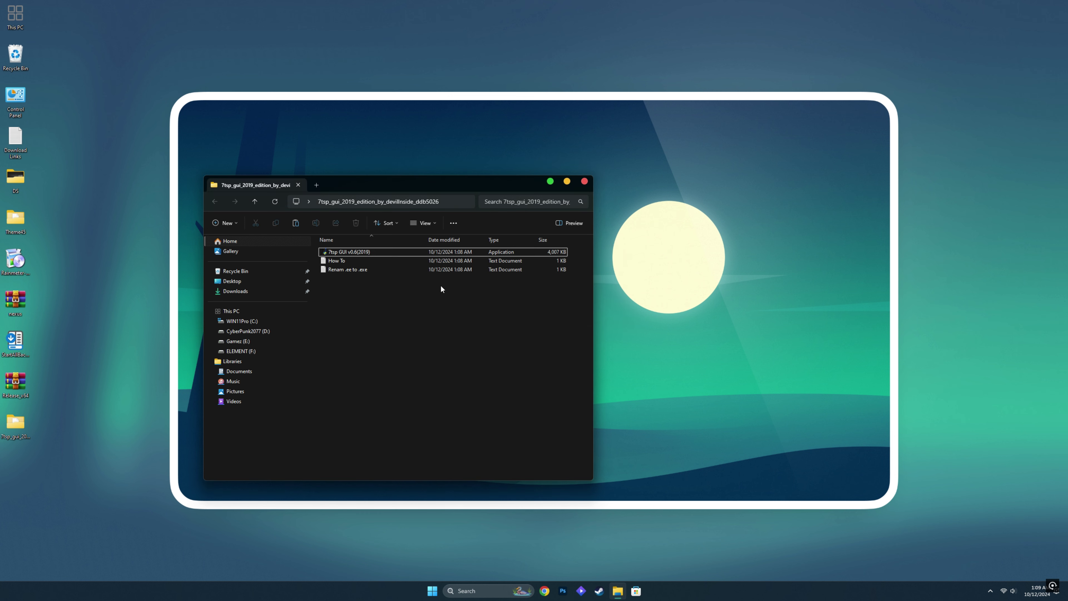
- Run 7tsp GUI v0.6(2019) with administrator approval and load the 7TSP Colloid BlueDefault pack from the Theme45 folder as a custom pack
{"action": "double_click", "coordinate": [365, 252]}
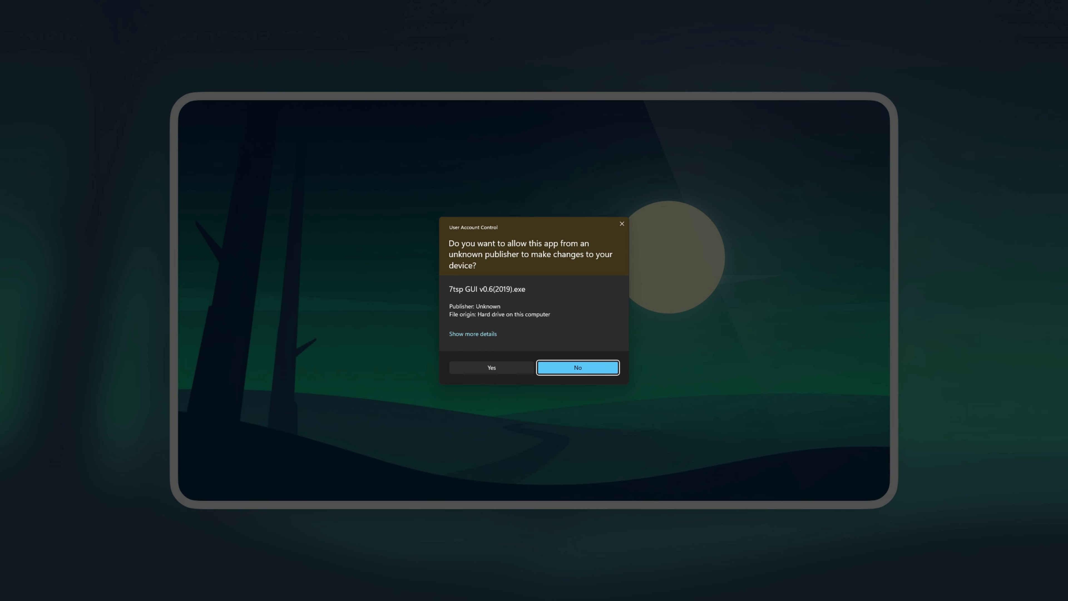
{"action": "left_click", "coordinate": [491, 367]}
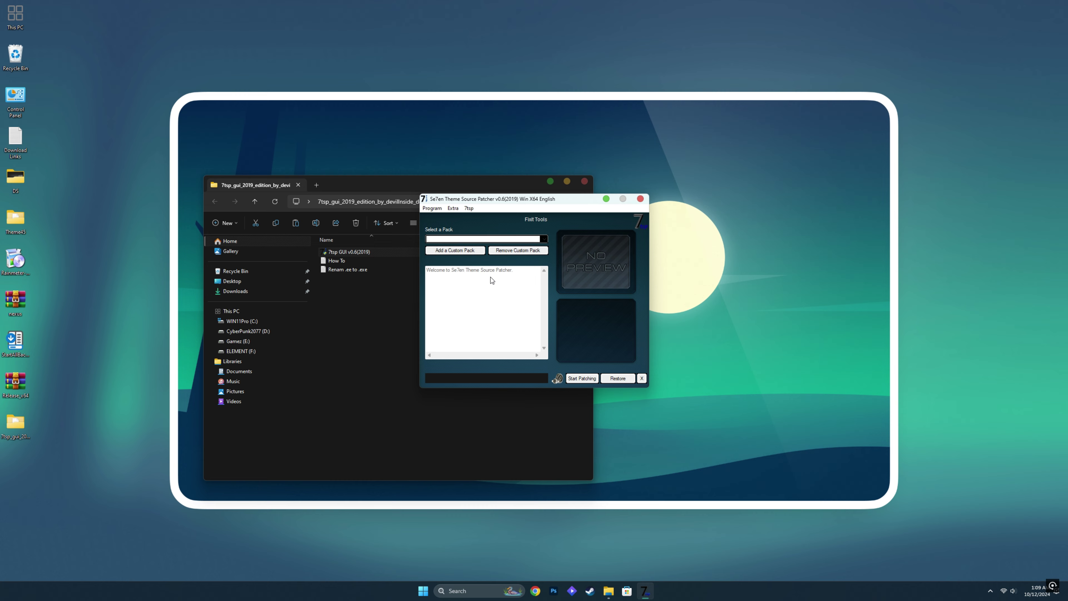
{"action": "left_click", "coordinate": [465, 250]}
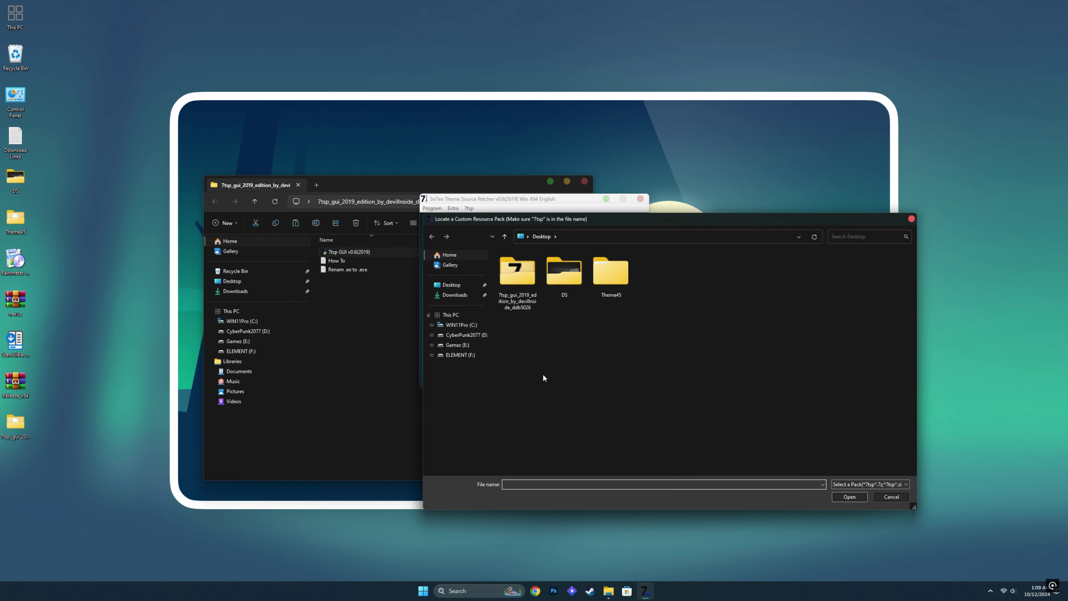
{"action": "left_click", "coordinate": [453, 287]}
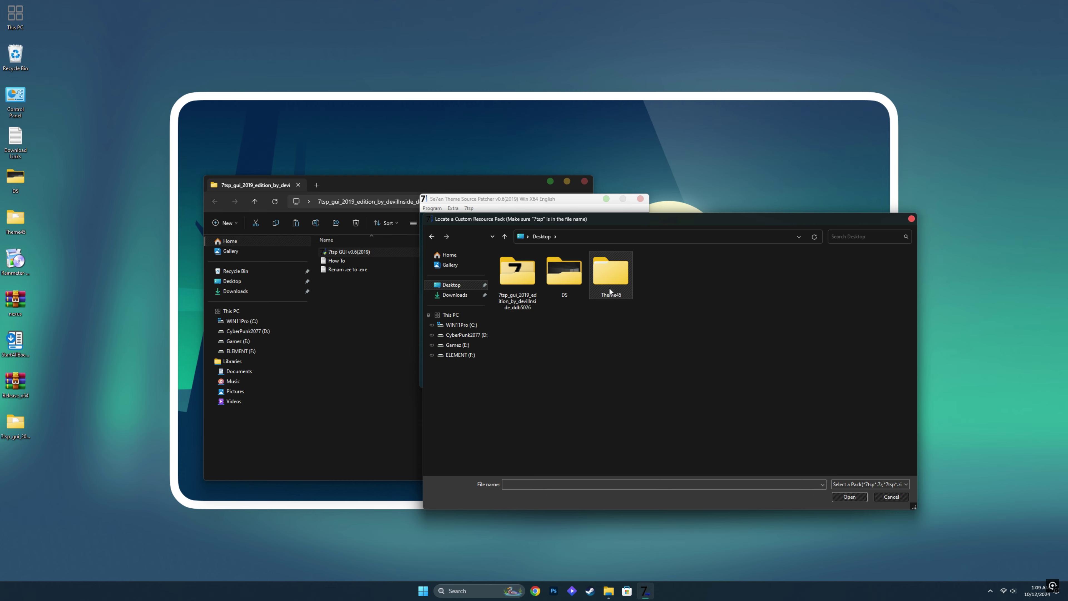
{"action": "double_click", "coordinate": [607, 273]}
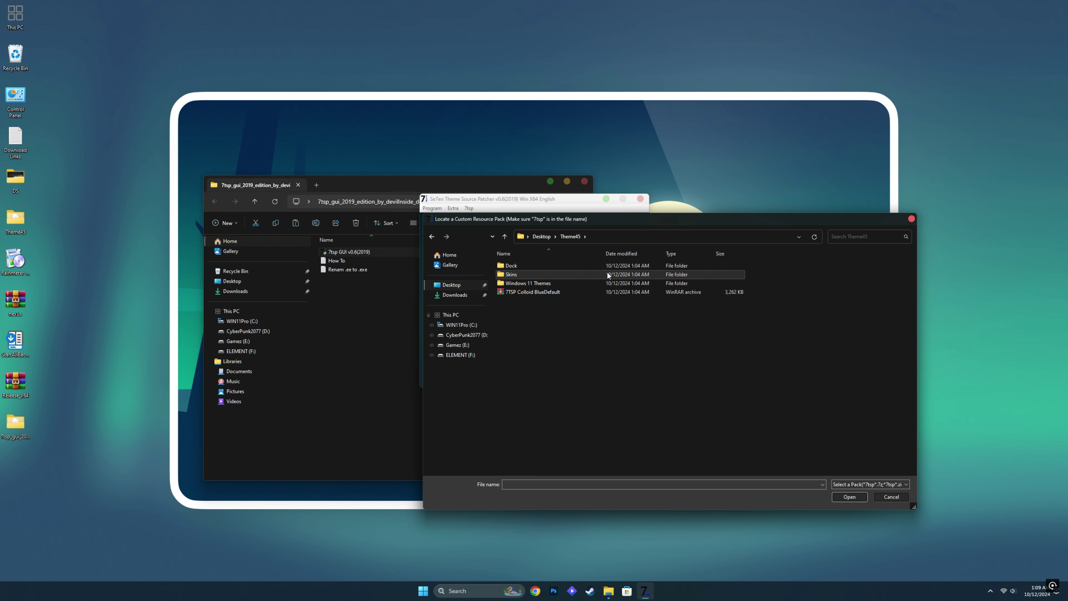
{"action": "left_click", "coordinate": [553, 291]}
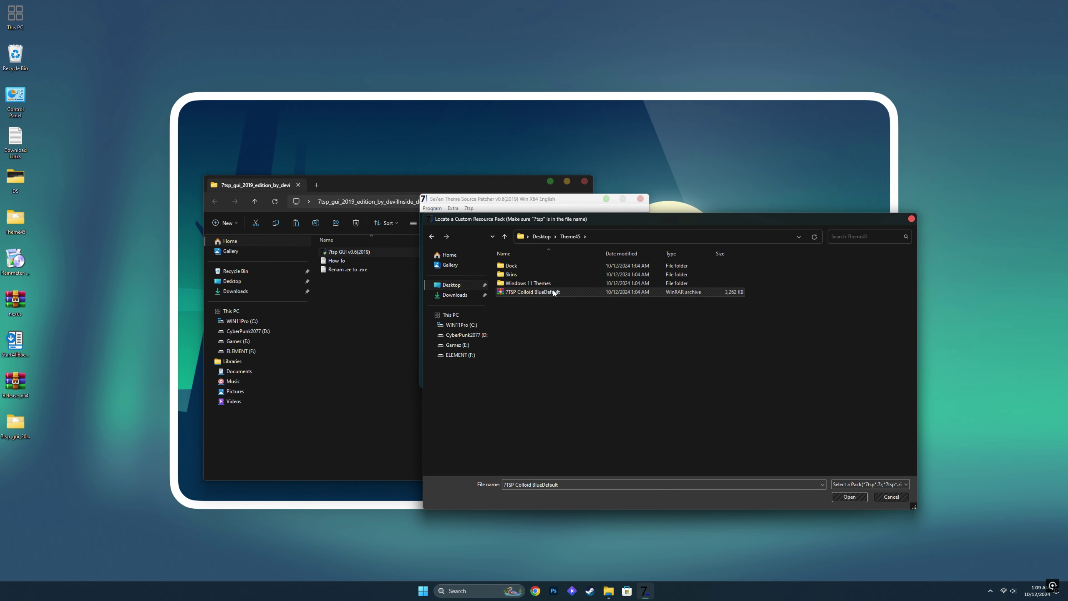
{"action": "left_click", "coordinate": [849, 497]}
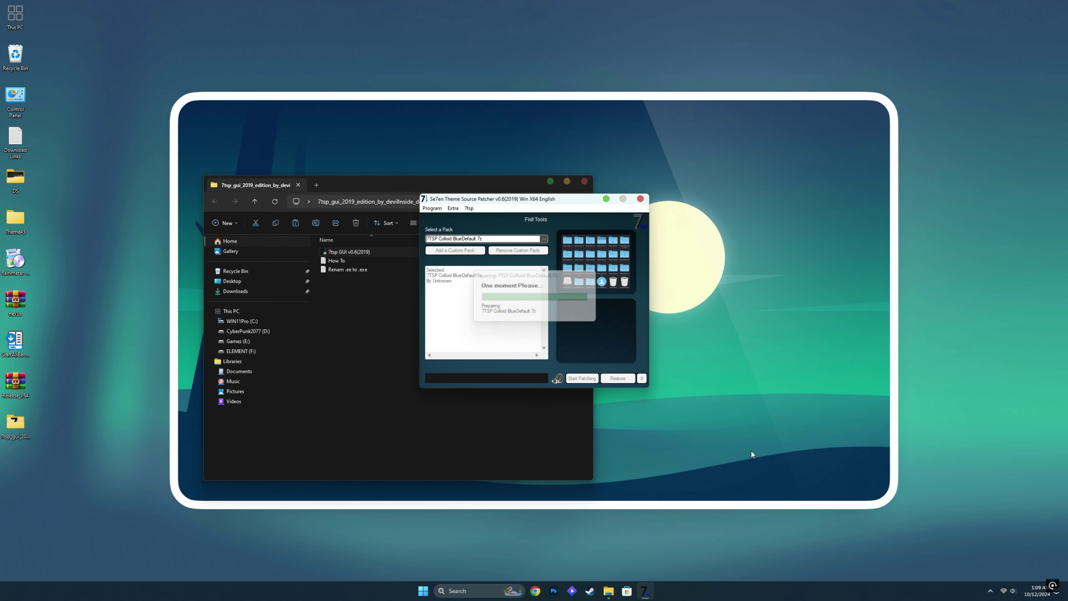
- Patch the system with the 7TSP Colloid BlueDefault icon pack, reboot, and dismiss the completion notice
{"action": "left_click", "coordinate": [589, 379]}
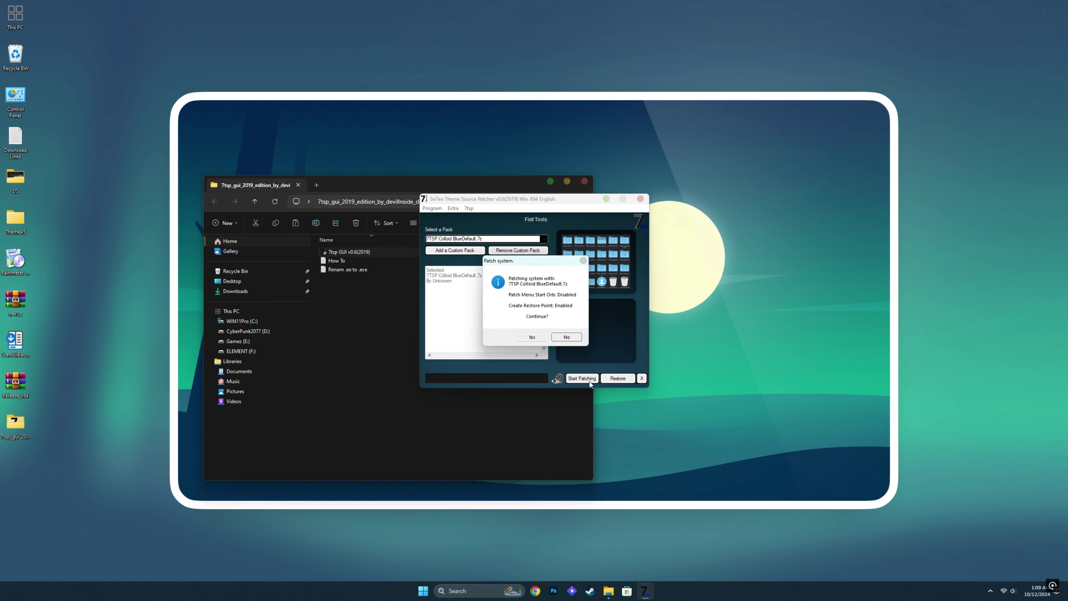
{"action": "left_click", "coordinate": [528, 337]}
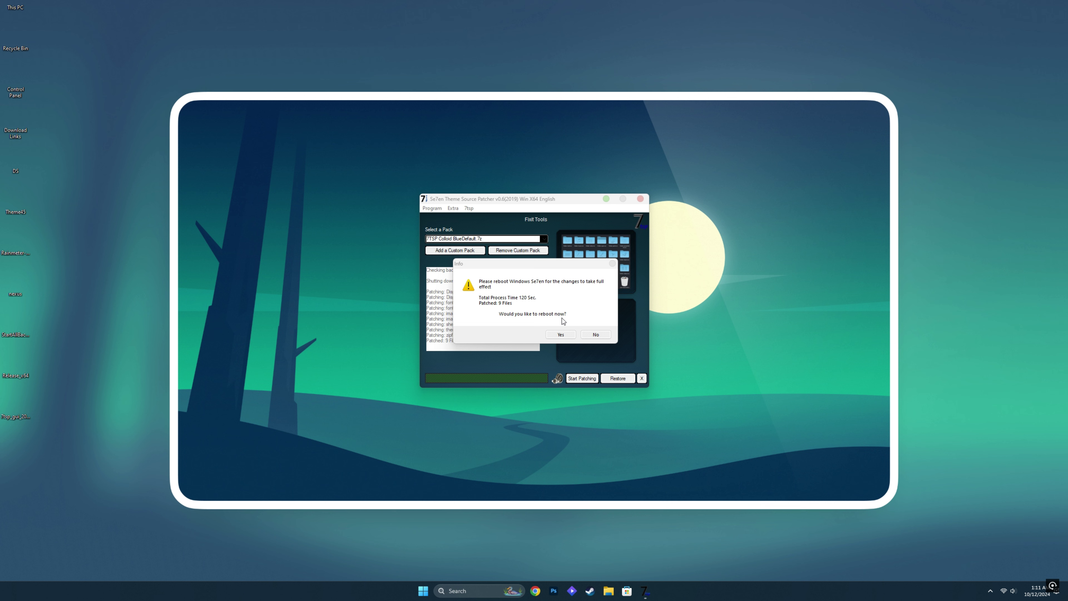
{"action": "left_click", "coordinate": [561, 334]}
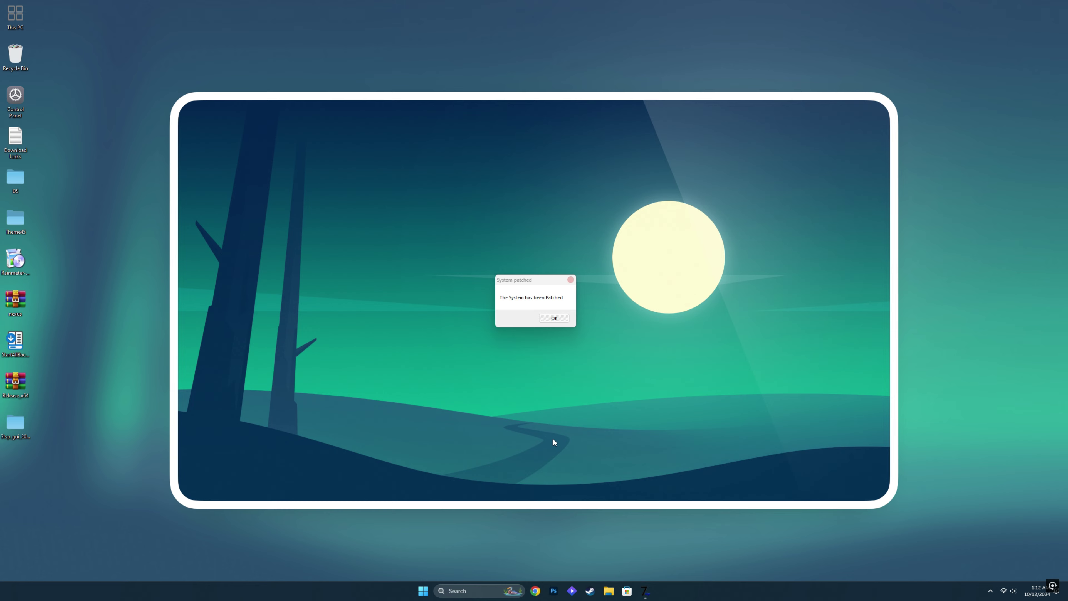
{"action": "left_click", "coordinate": [555, 318]}
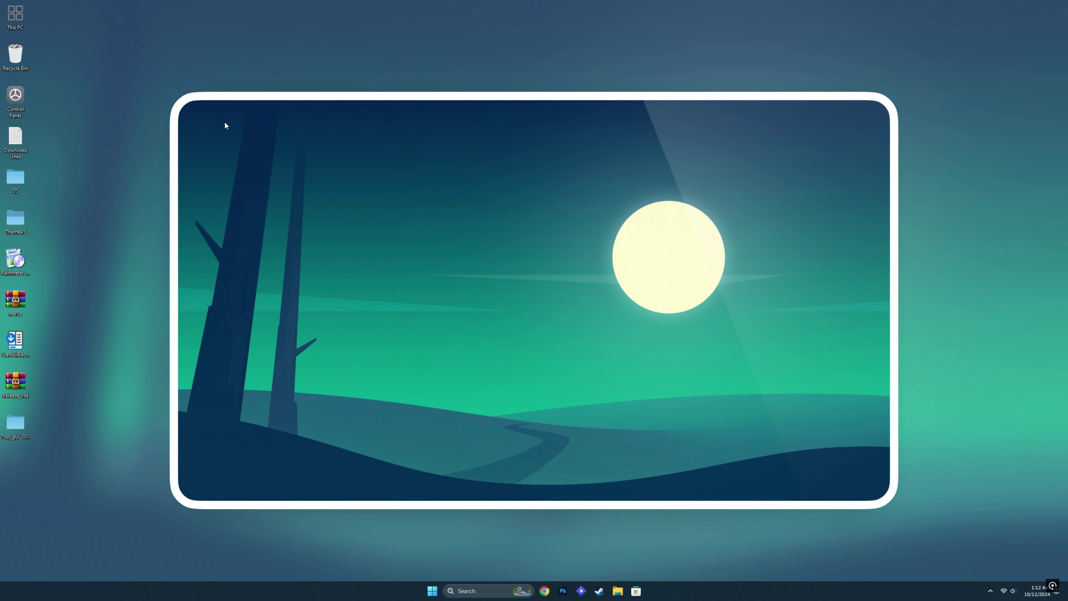
- Check the new icons in This PC and on the WIN11Pro (C:) drive, and delete the extracted 7tsp_gui folder from the desktop
{"action": "double_click", "coordinate": [19, 19]}
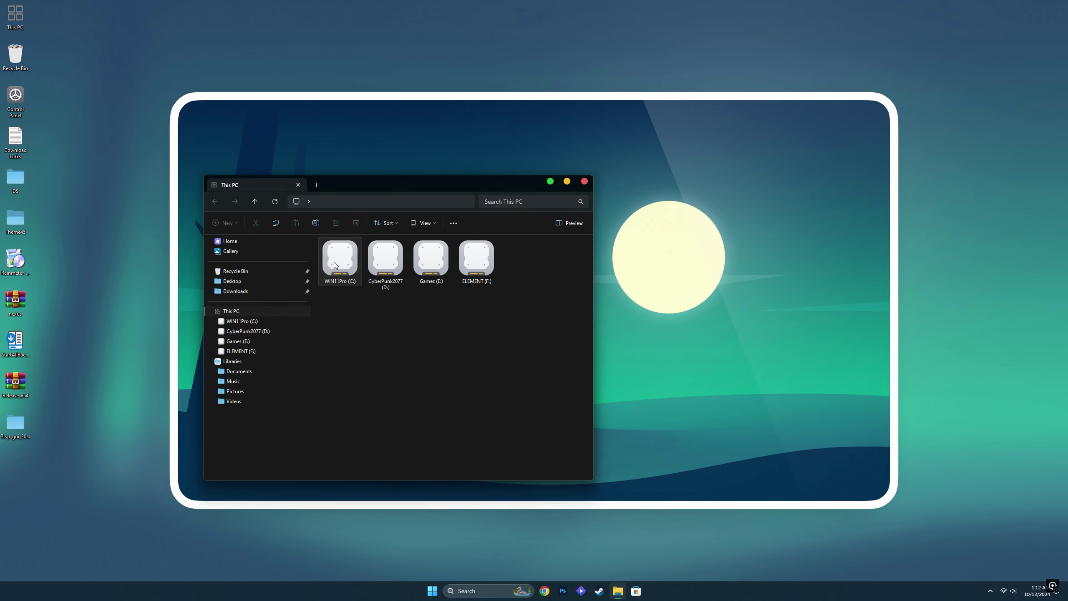
{"action": "double_click", "coordinate": [324, 274]}
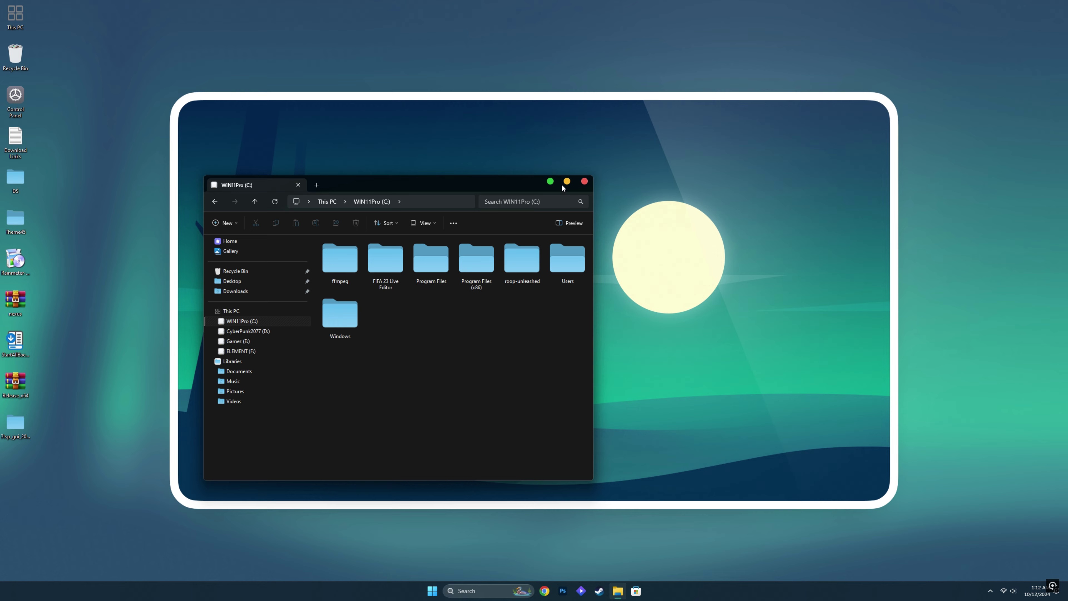
{"action": "left_click", "coordinate": [584, 182]}
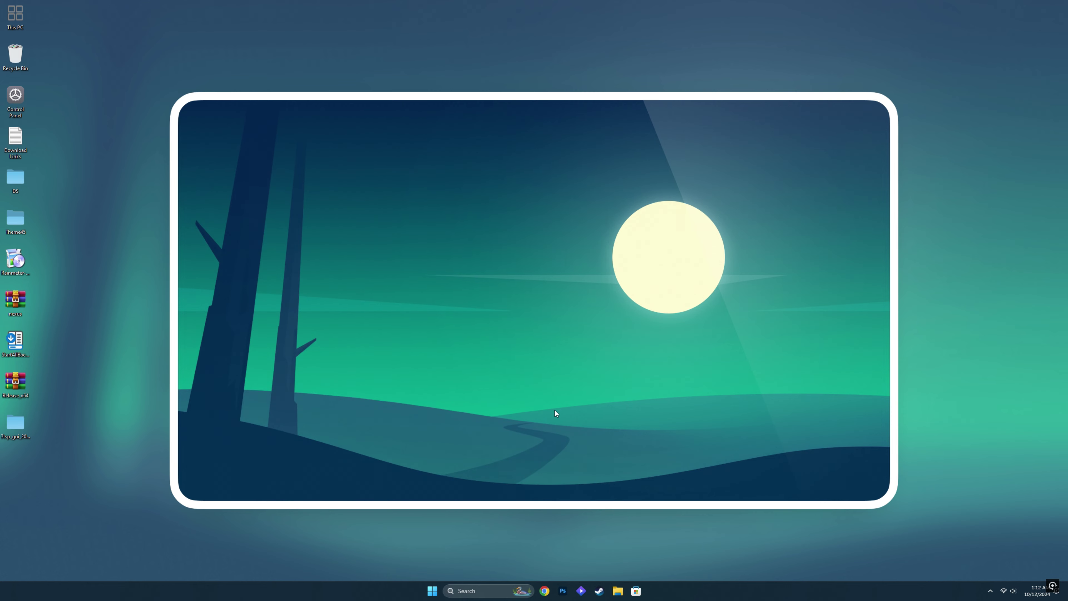
{"action": "right_click", "coordinate": [19, 425]}
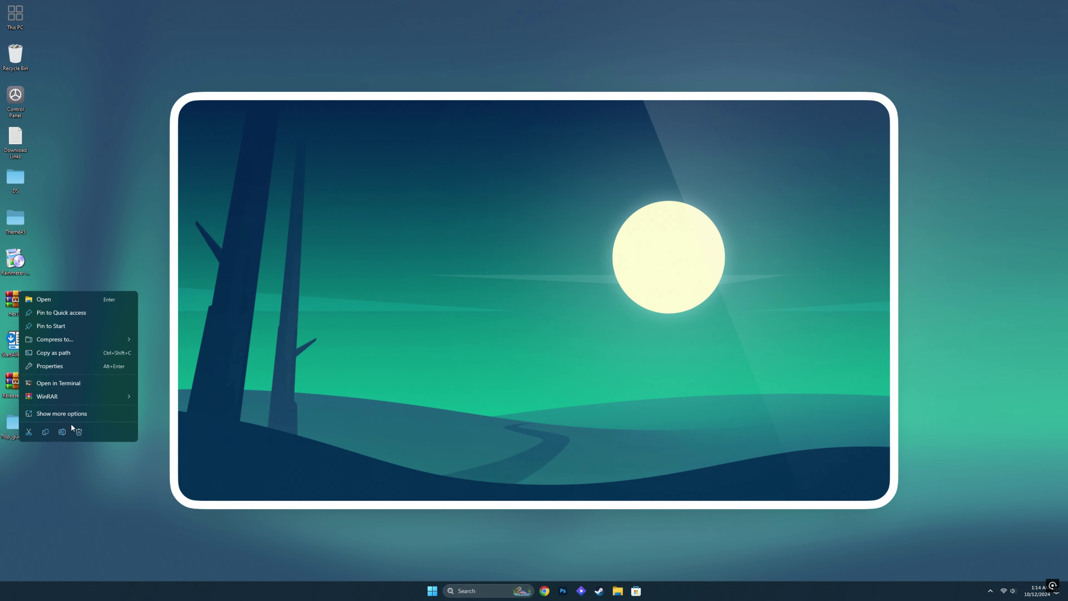
{"action": "left_click", "coordinate": [79, 430]}
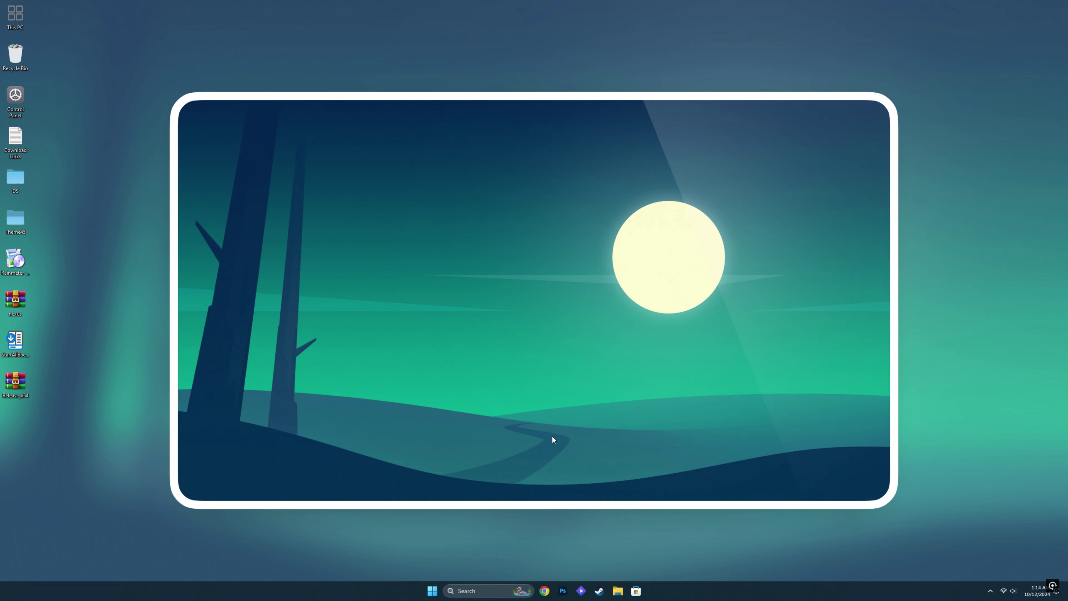
- Install StartAllBack for everyone from its desktop installer, allowing it to make changes to the device
{"action": "double_click", "coordinate": [16, 343]}
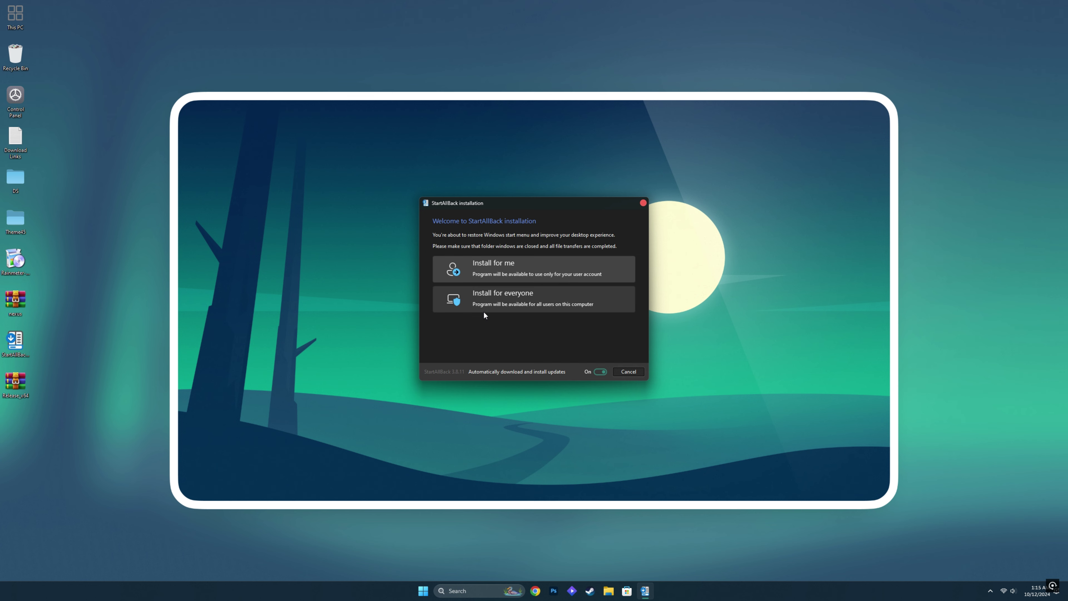
{"action": "left_click", "coordinate": [532, 298]}
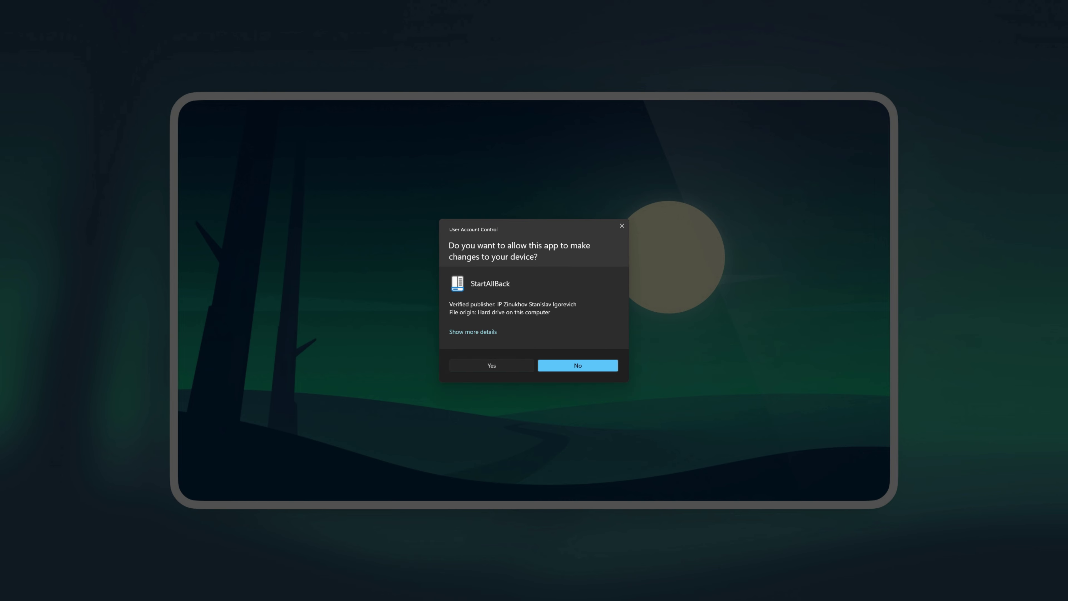
{"action": "left_click", "coordinate": [482, 365]}
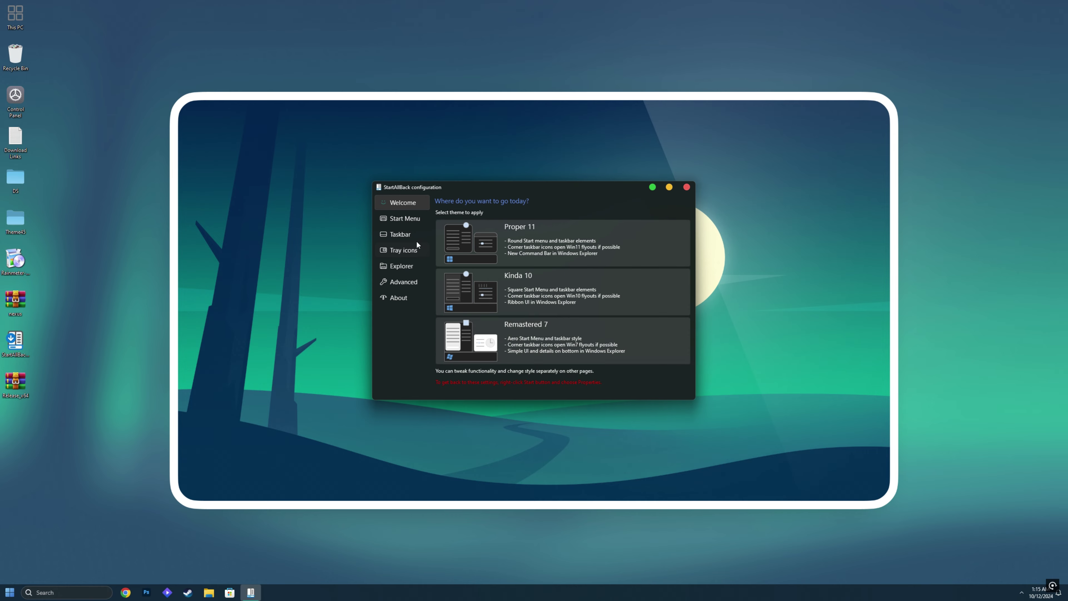
- Turn off both the enhanced classic start menu and the enhanced classic taskbar in the StartAllBack configuration
{"action": "left_click", "coordinate": [411, 219]}
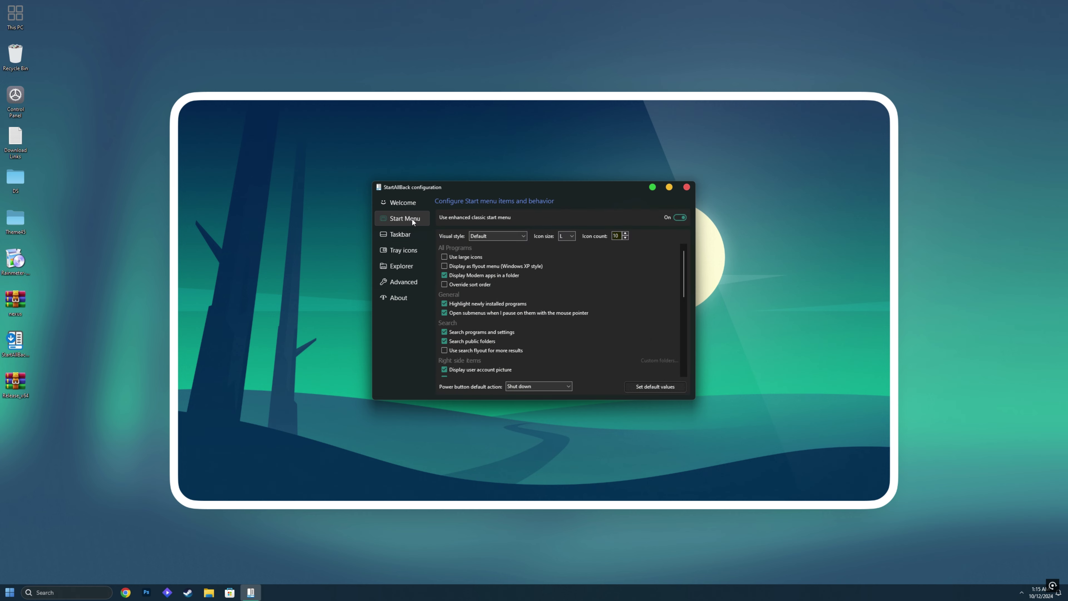
{"action": "left_click", "coordinate": [678, 218]}
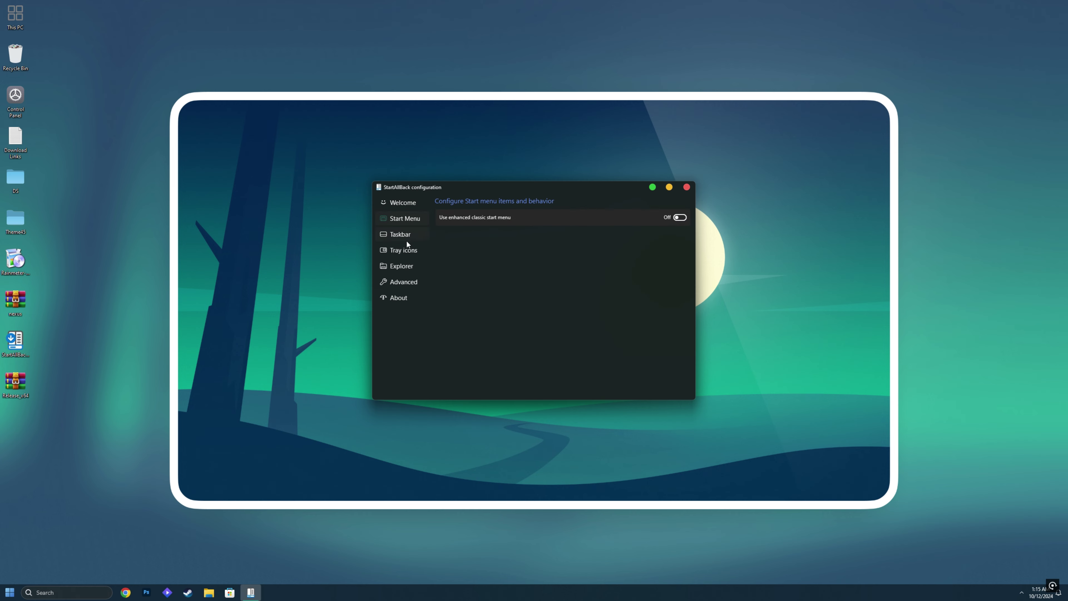
{"action": "left_click", "coordinate": [403, 236]}
{"action": "left_click", "coordinate": [678, 218]}
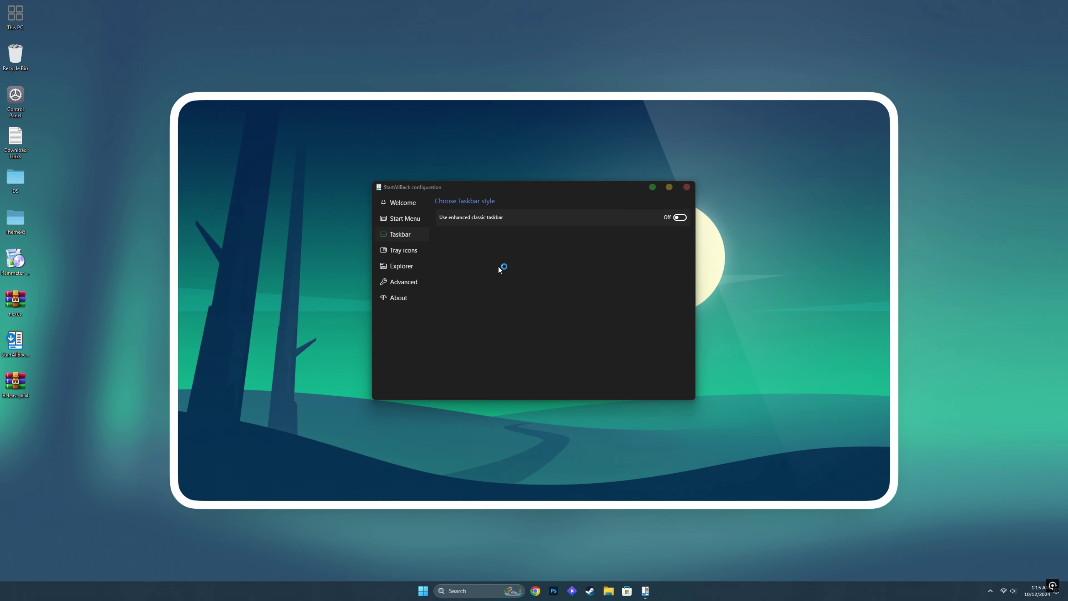
- Set StartAllBack's Explorer style to Win7 Command Bar, enable Details pane on bottom and Colorize everything with accent color, and close the configuration
{"action": "left_click", "coordinate": [406, 265]}
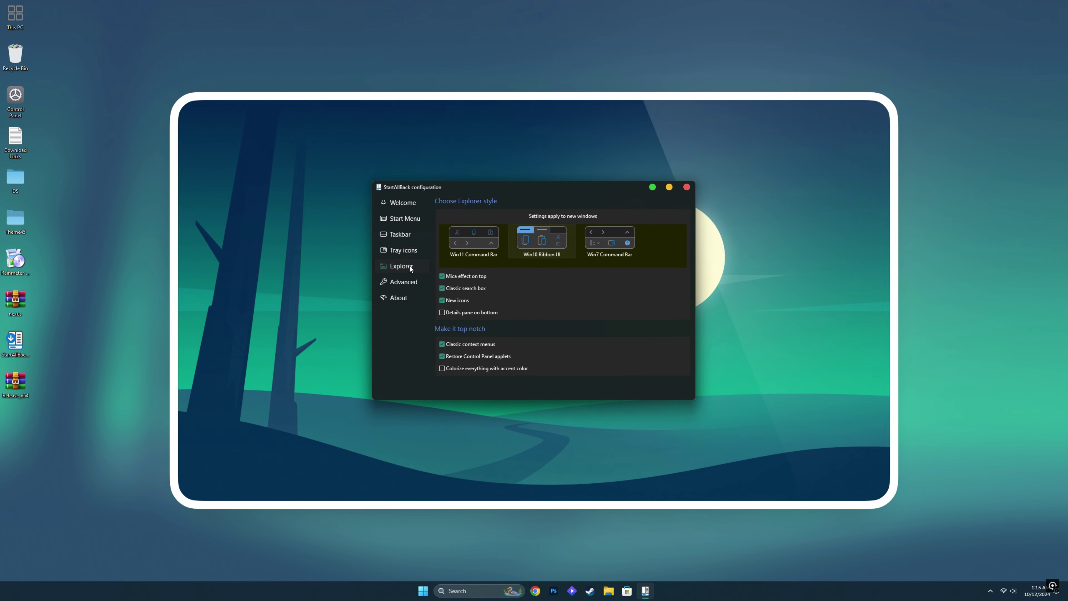
{"action": "left_click", "coordinate": [616, 247]}
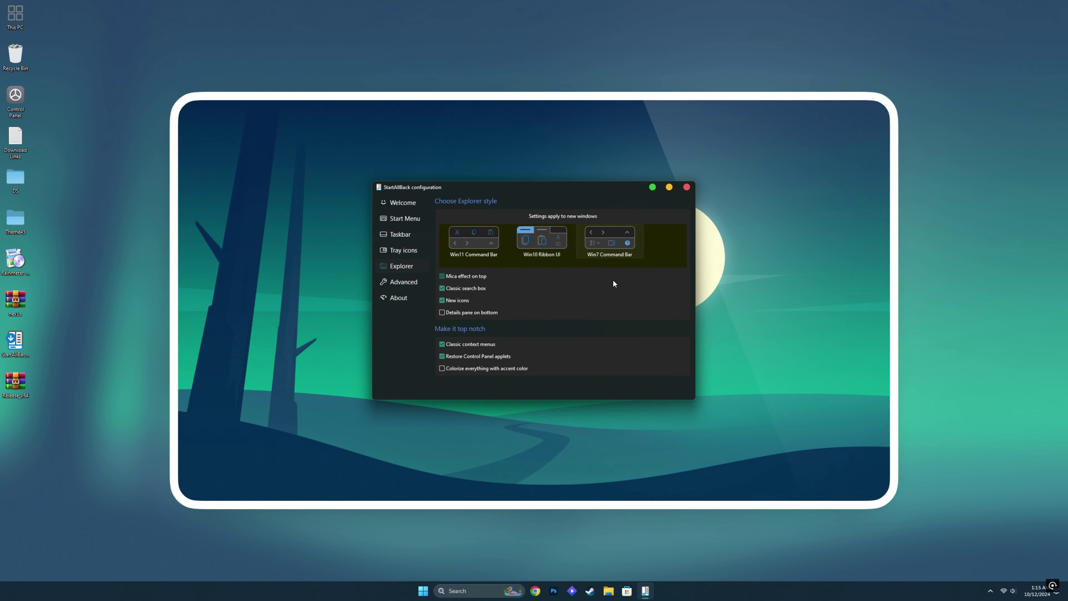
{"action": "left_click", "coordinate": [442, 368]}
{"action": "left_click", "coordinate": [687, 187]}
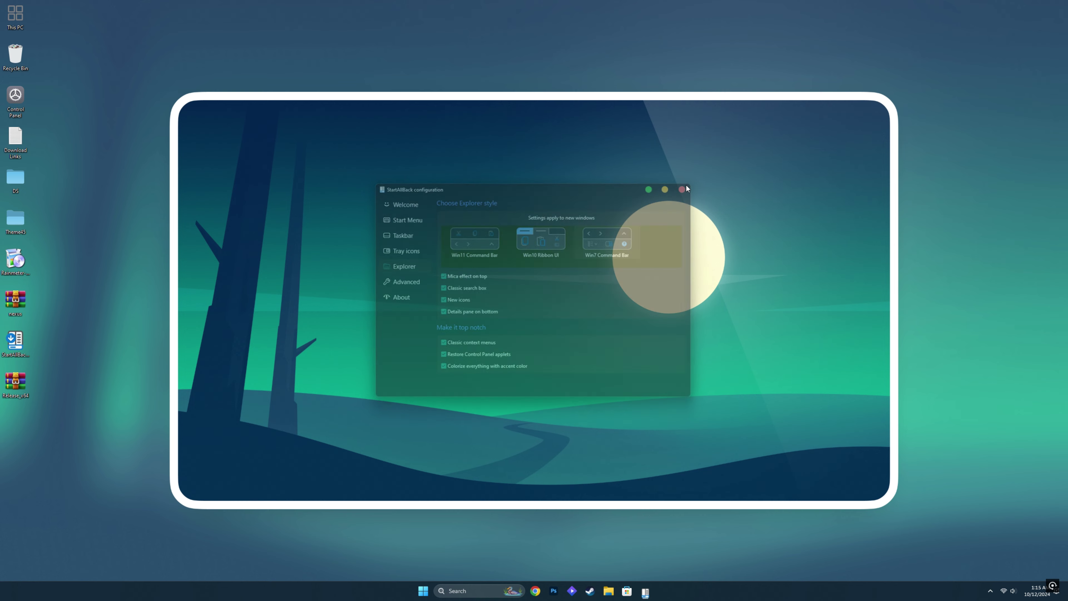
- Delete the StartAllBack installer from the desktop
{"action": "right_click", "coordinate": [14, 341]}
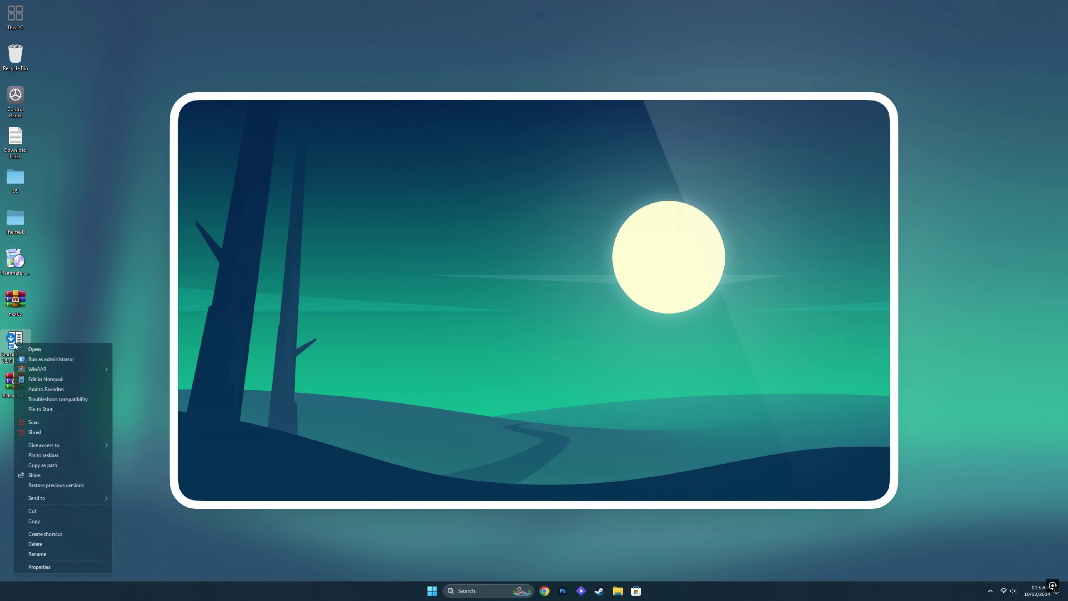
{"action": "left_click", "coordinate": [30, 541]}
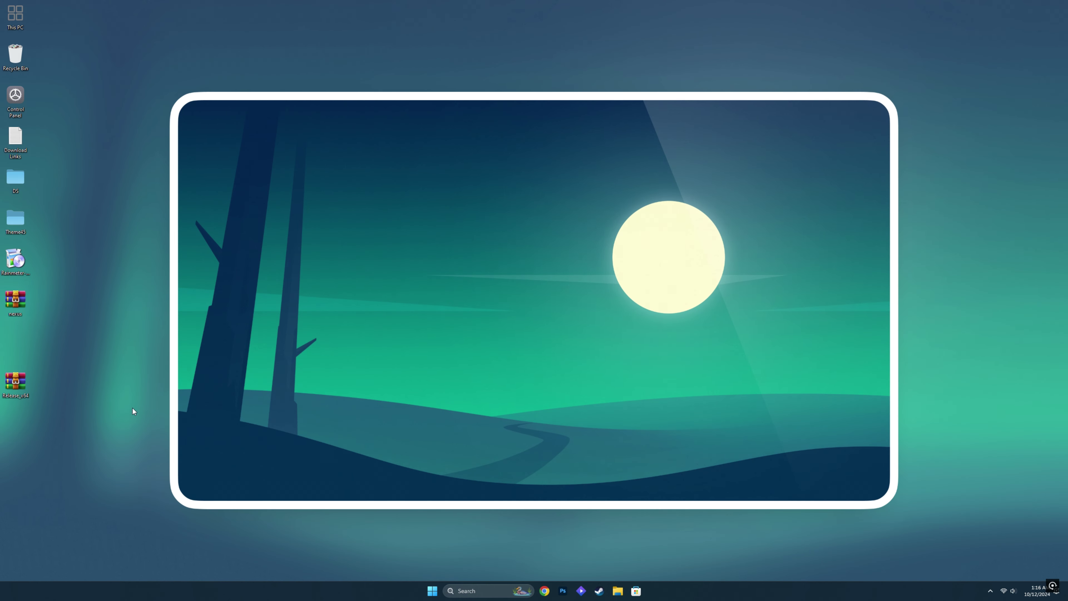
- Extract the Release_x64 archive into its own folder on the desktop and delete the archive
{"action": "right_click", "coordinate": [22, 387]}
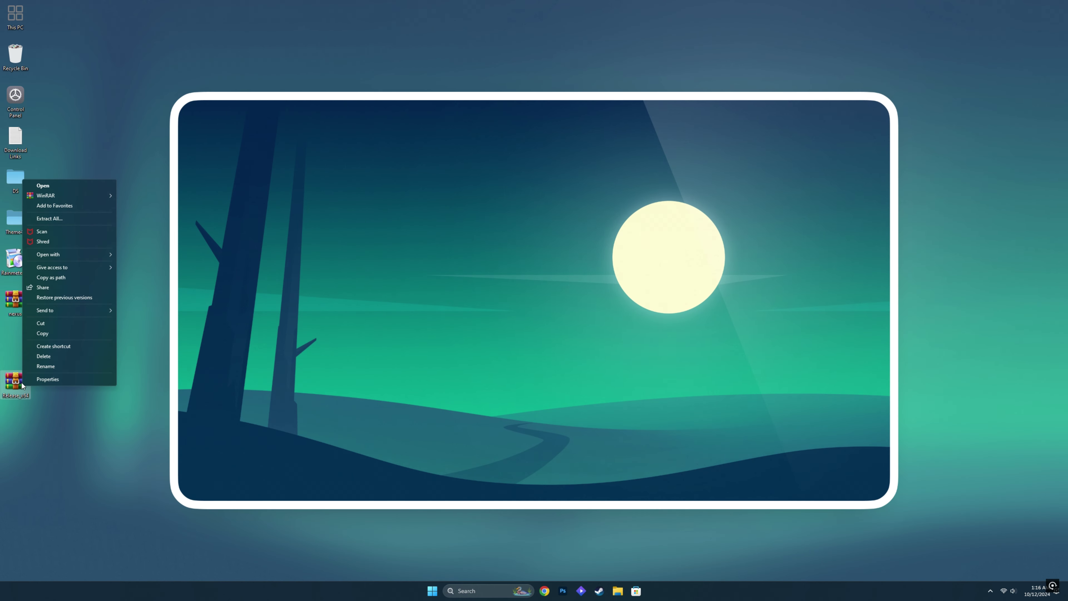
{"action": "left_click", "coordinate": [68, 218]}
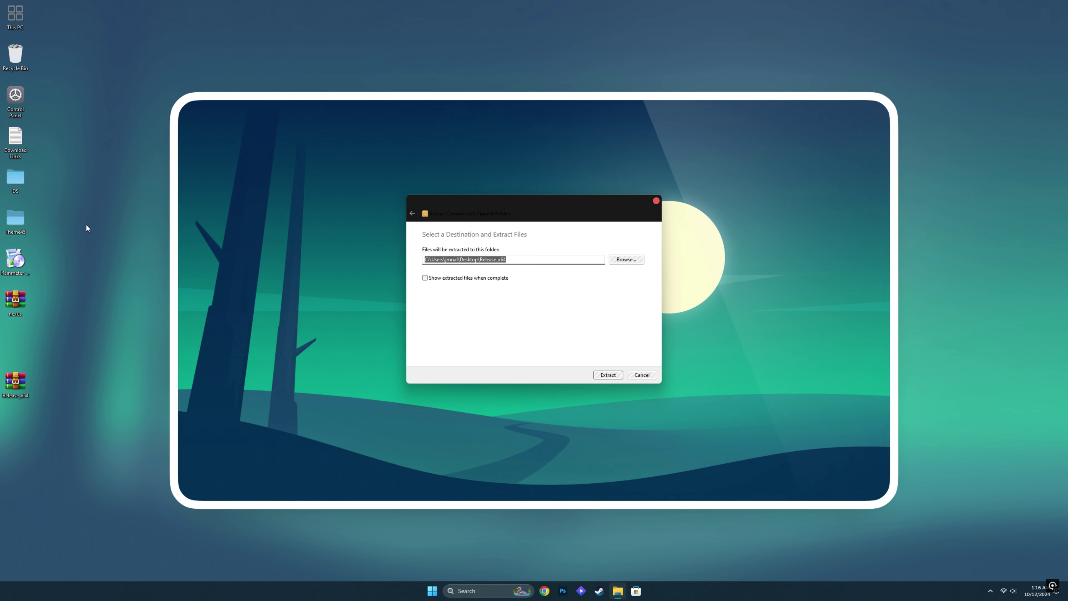
{"action": "left_click", "coordinate": [600, 374]}
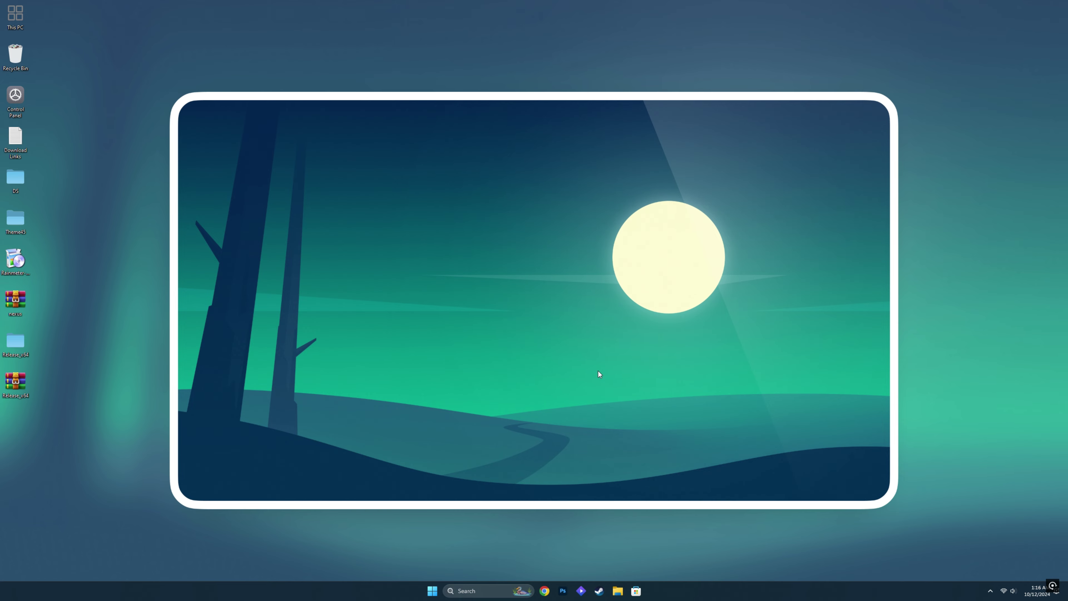
{"action": "right_click", "coordinate": [26, 383]}
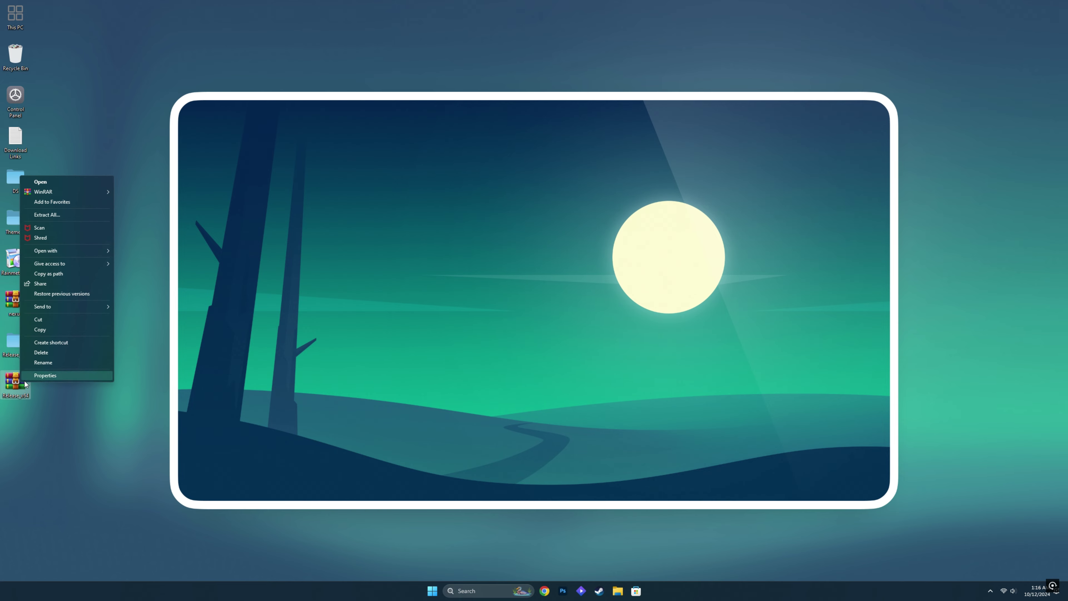
{"action": "left_click", "coordinate": [56, 357]}
- Move the extracted Release_x64 folder from the desktop to the root of the WIN11Pro (C:) drive
{"action": "right_click", "coordinate": [17, 343]}
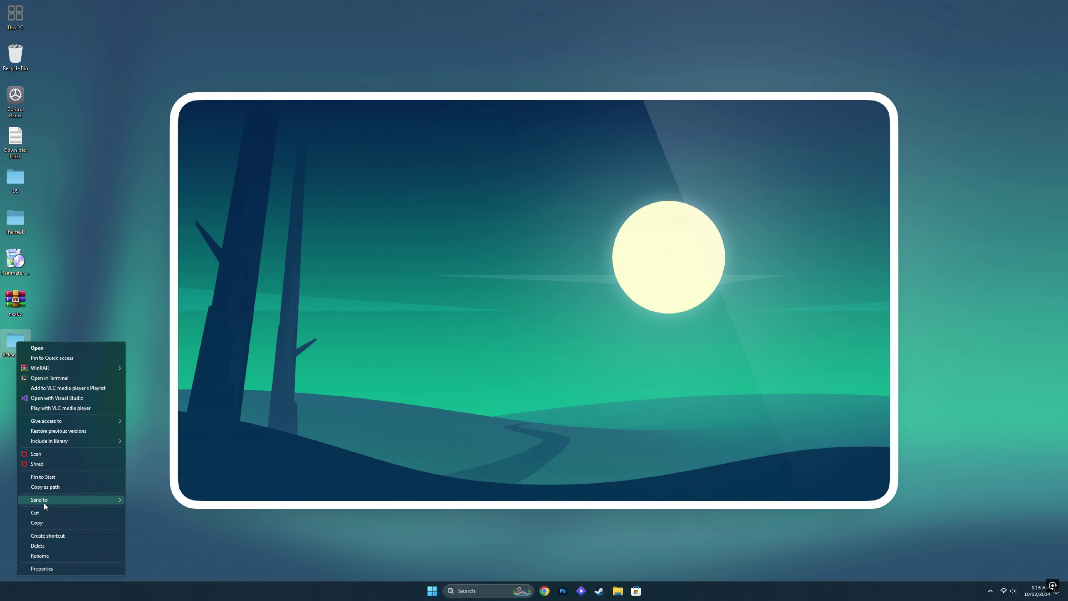
{"action": "left_click", "coordinate": [42, 512]}
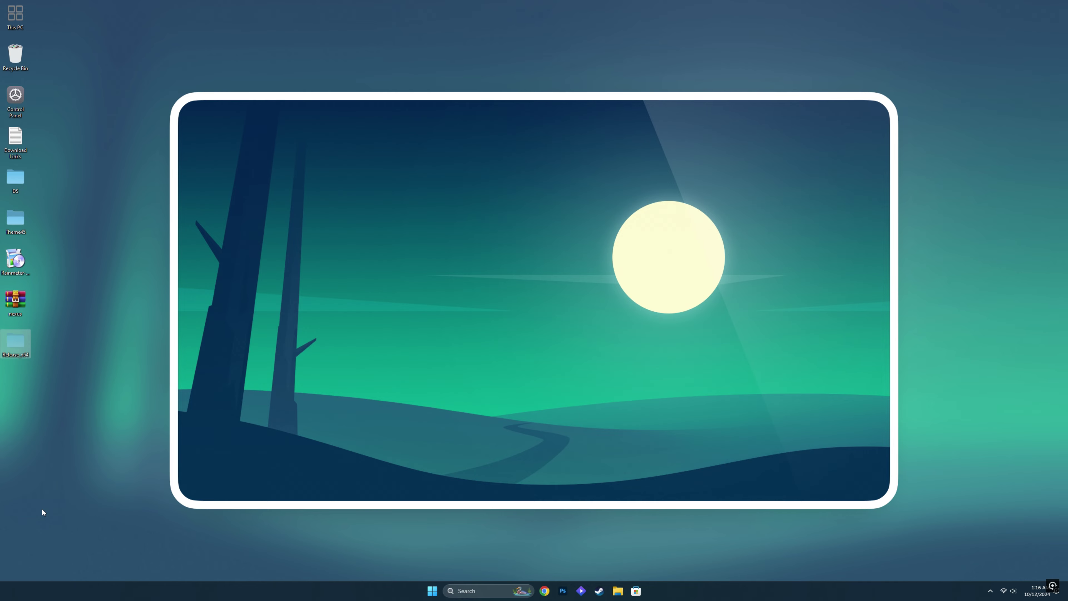
{"action": "double_click", "coordinate": [15, 14]}
{"action": "double_click", "coordinate": [344, 238]}
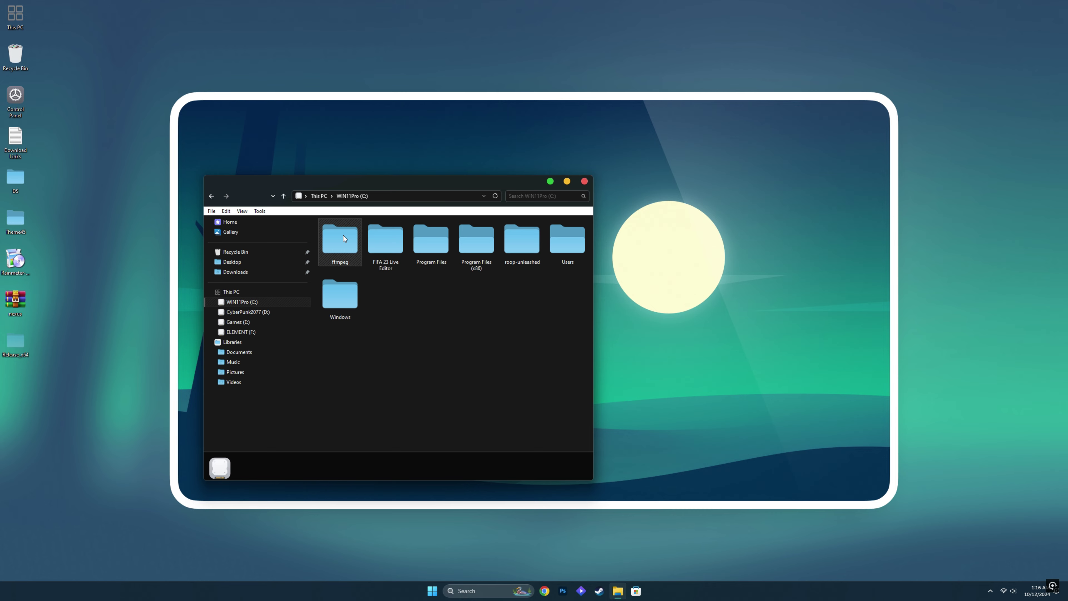
{"action": "right_click", "coordinate": [423, 324]}
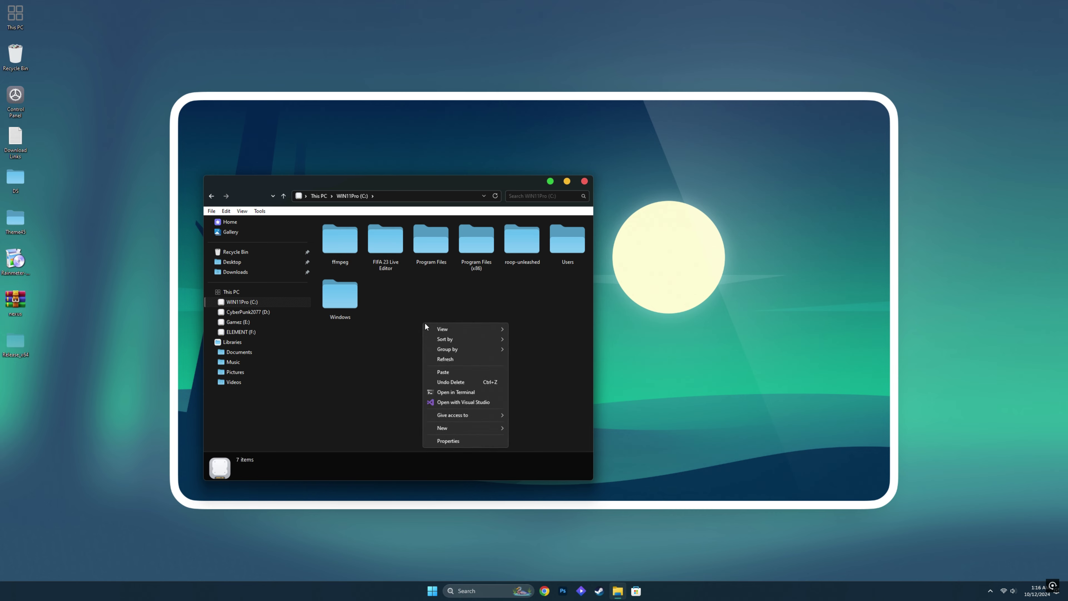
{"action": "left_click", "coordinate": [445, 372]}
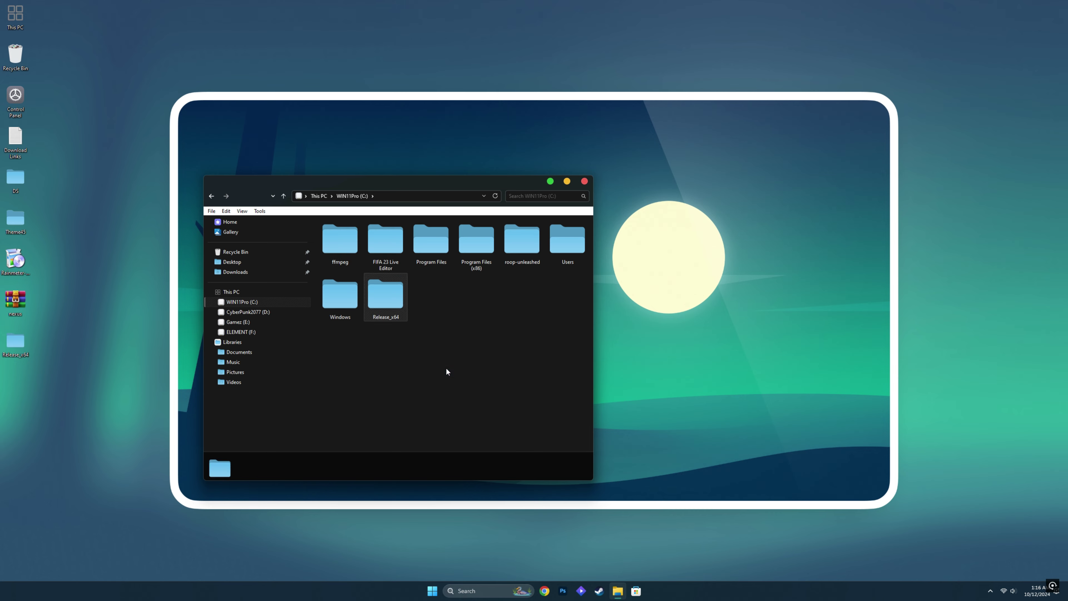
- In the config file of Release_x64's Release folder, set the [dark] section's a value to 200, save and close the file
{"action": "double_click", "coordinate": [393, 298]}
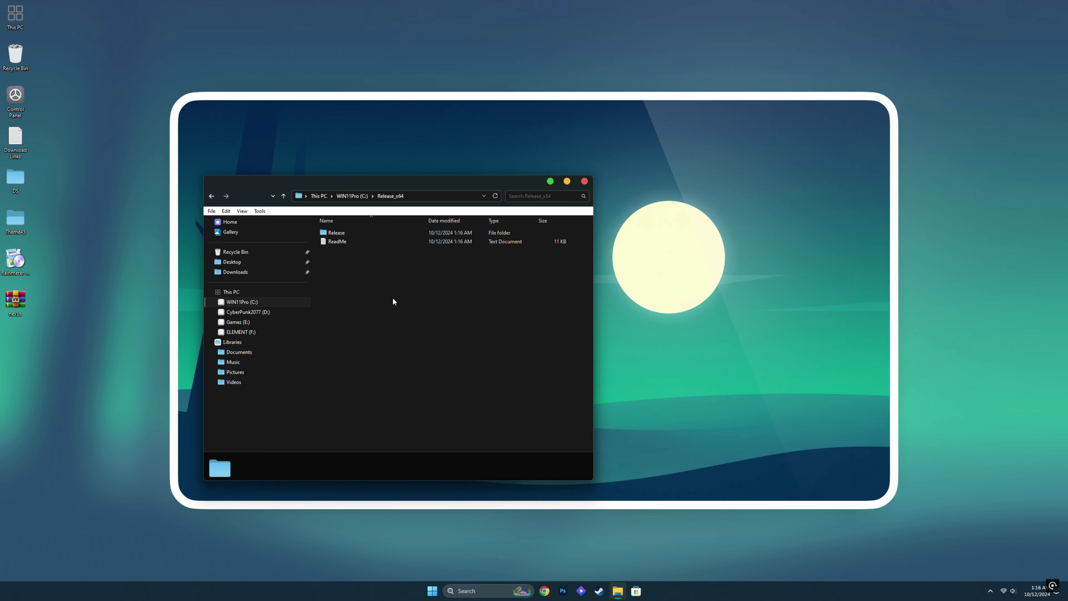
{"action": "double_click", "coordinate": [336, 233]}
{"action": "double_click", "coordinate": [336, 232]}
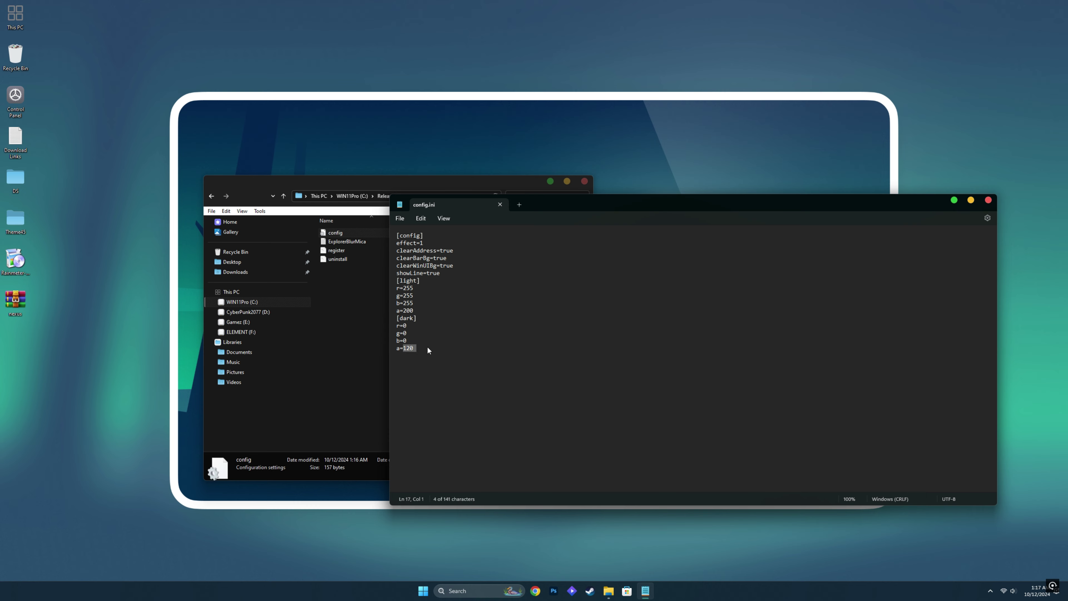
{"action": "type", "text": "200"}
{"action": "left_click", "coordinate": [400, 218]}
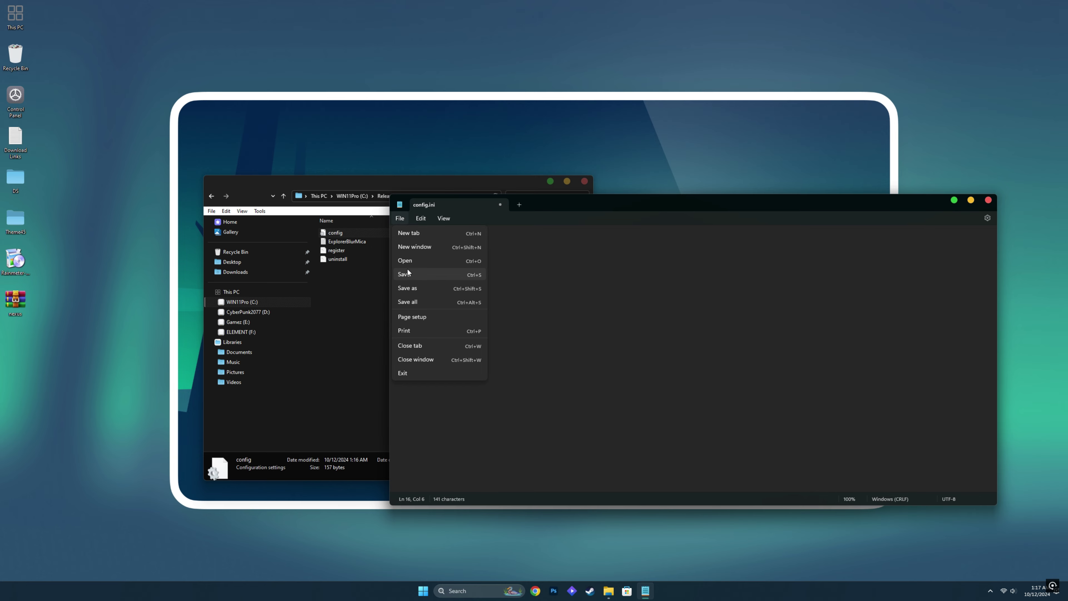
{"action": "left_click", "coordinate": [406, 274]}
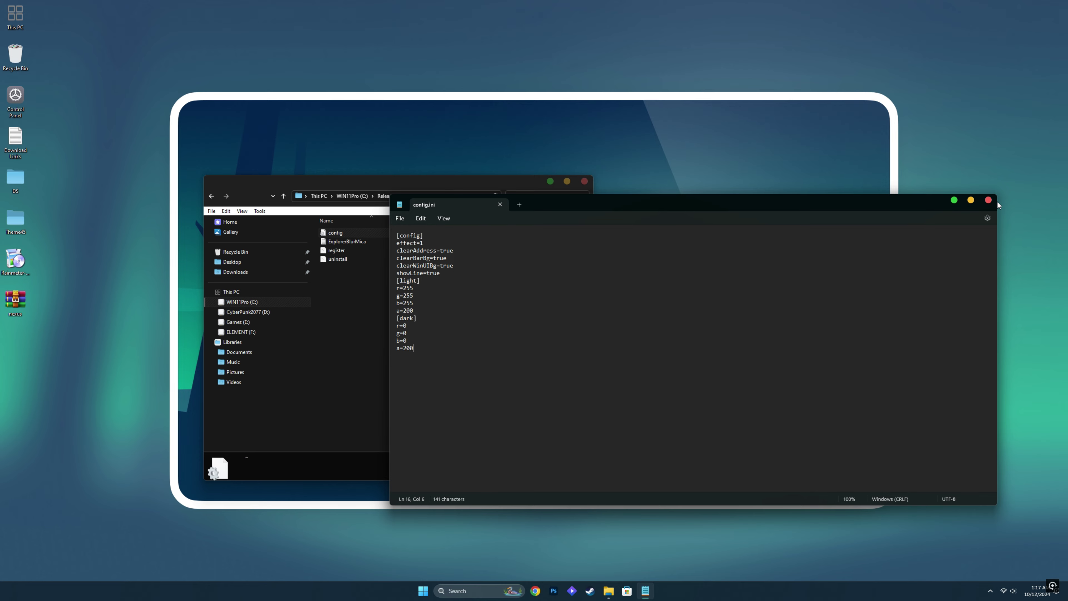
{"action": "left_click", "coordinate": [988, 200]}
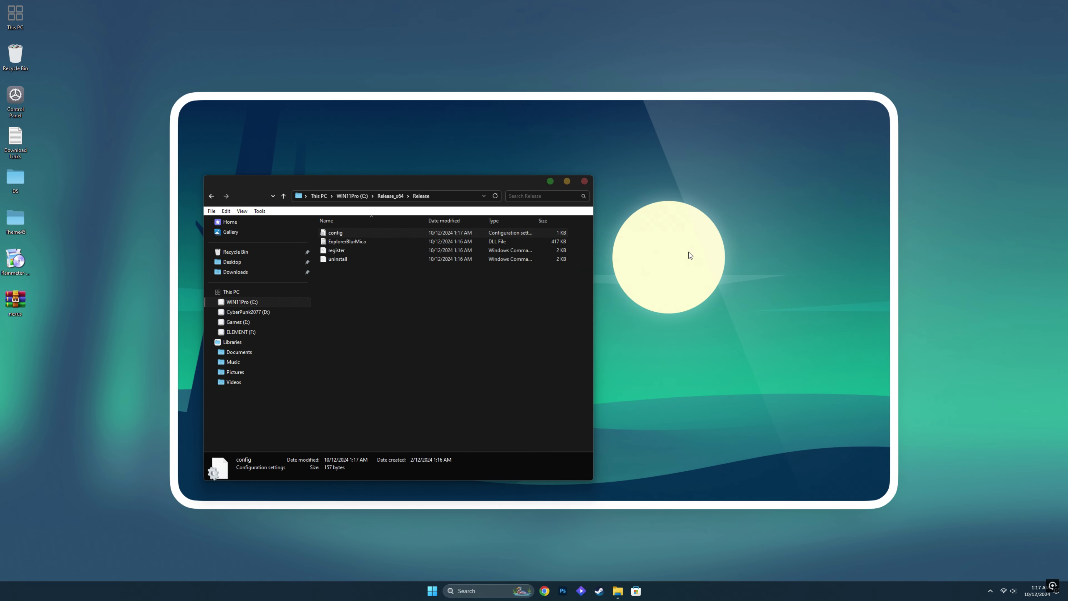
- Run the register script in the Release folder, allowing it past the security prompts, and close its message and console window
{"action": "double_click", "coordinate": [346, 250]}
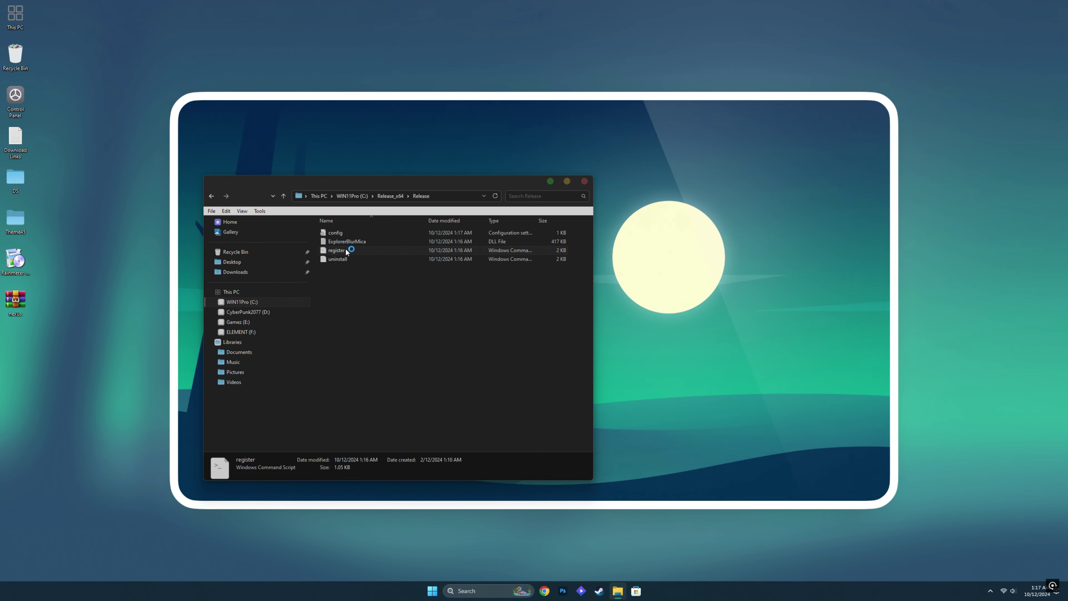
{"action": "left_click", "coordinate": [453, 234]}
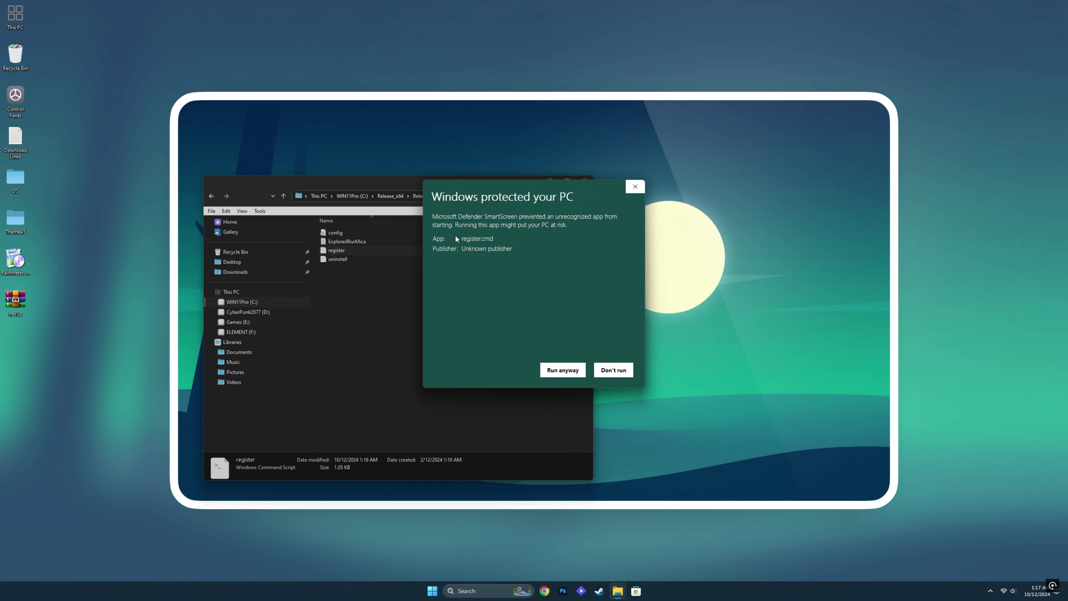
{"action": "left_click", "coordinate": [554, 369]}
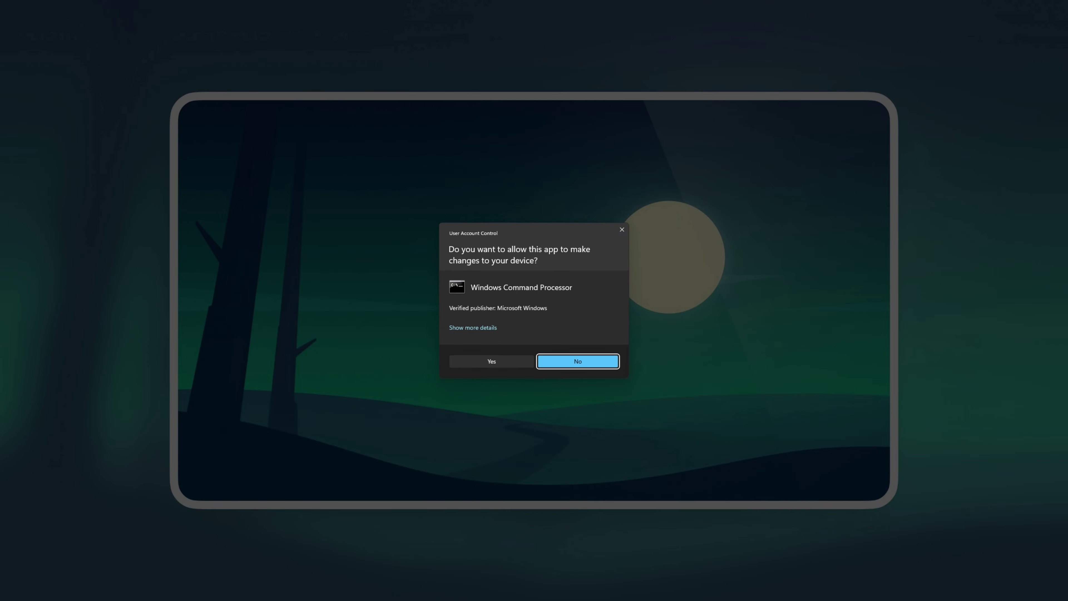
{"action": "left_click", "coordinate": [500, 359]}
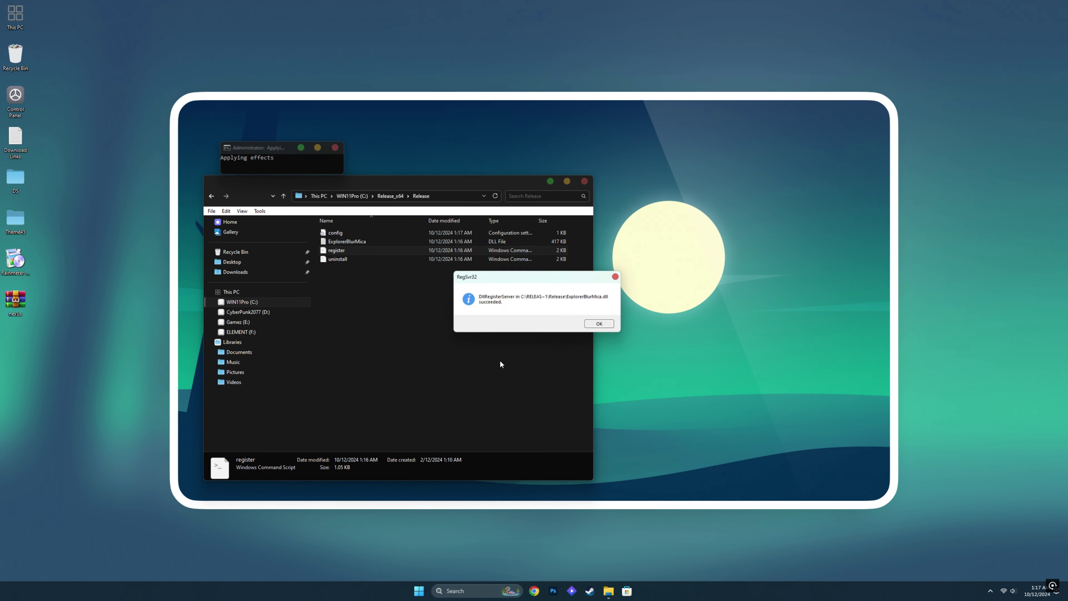
{"action": "left_click", "coordinate": [601, 325]}
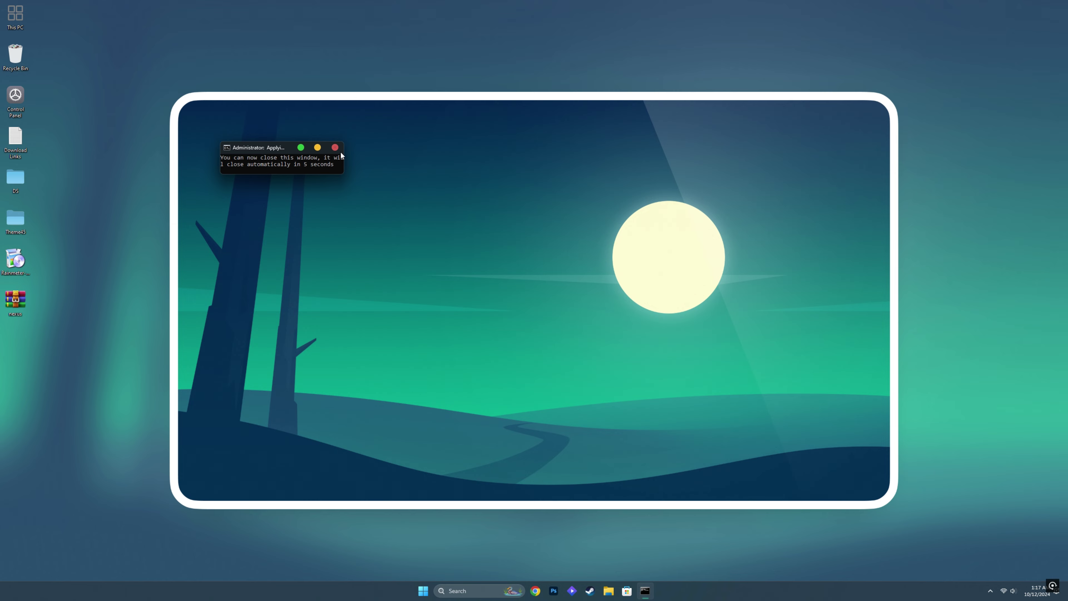
{"action": "left_click", "coordinate": [335, 148]}
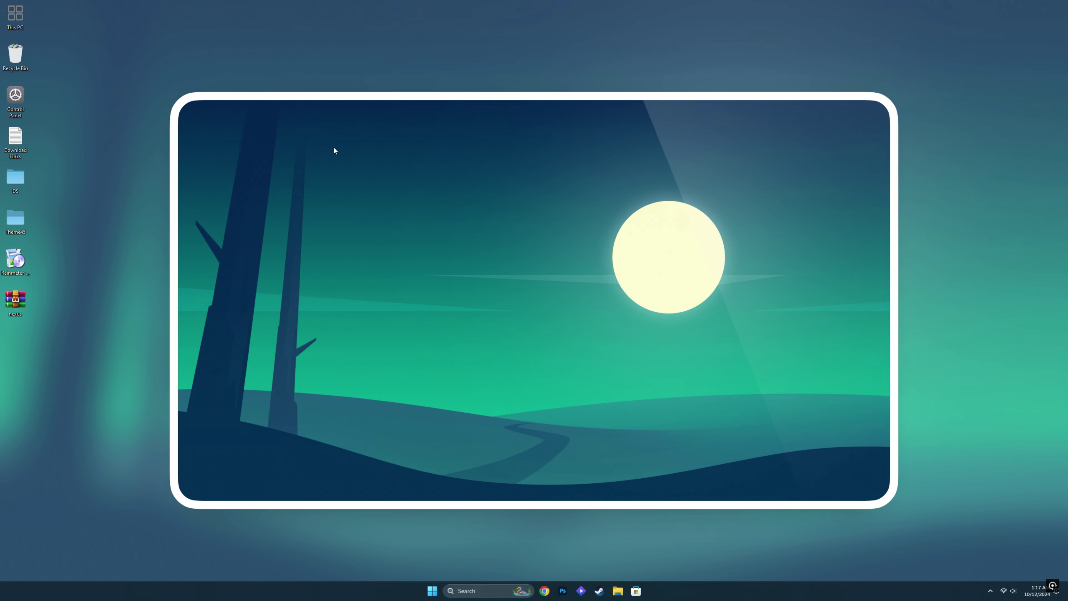
- Check the Explorer blur effect in This PC and the C: drive over the wallpaper, and close the window
{"action": "double_click", "coordinate": [19, 18]}
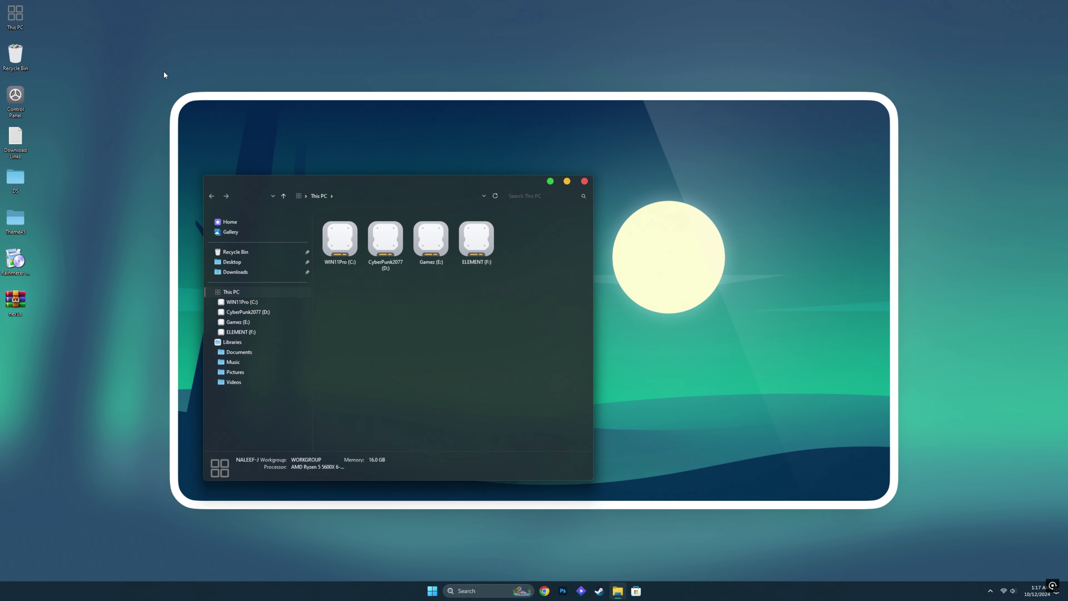
{"action": "left_click_drag", "start_coordinate": [425, 182], "coordinate": [598, 154]}
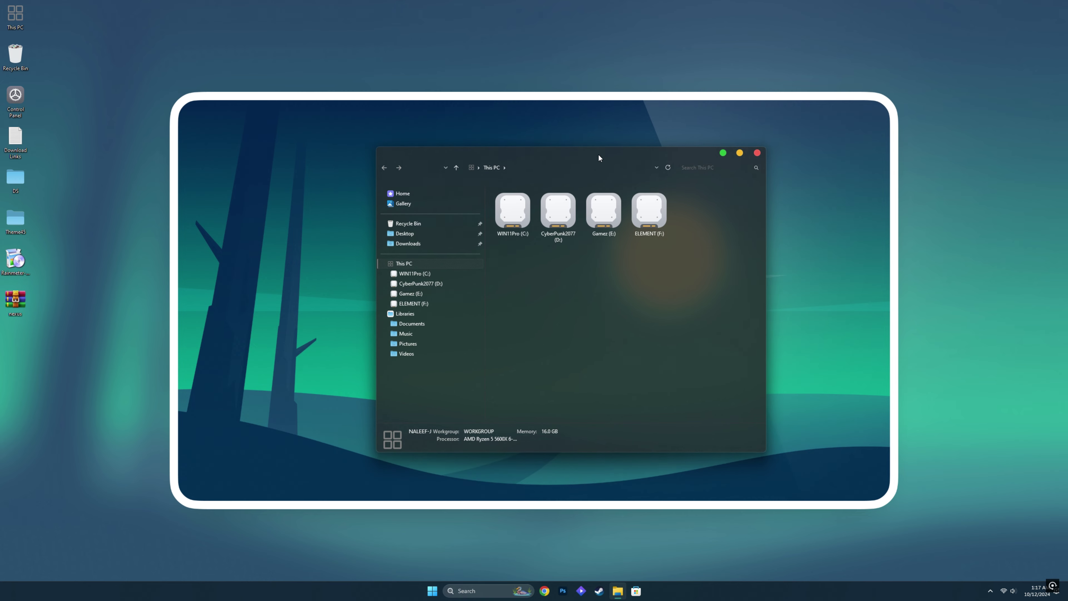
{"action": "double_click", "coordinate": [518, 206]}
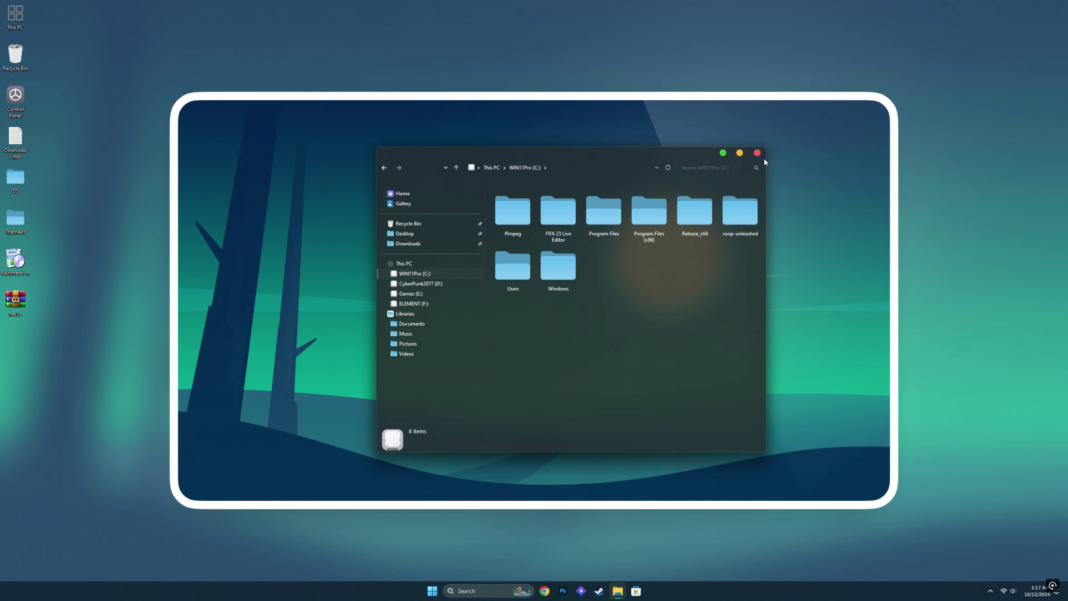
{"action": "left_click", "coordinate": [756, 153]}
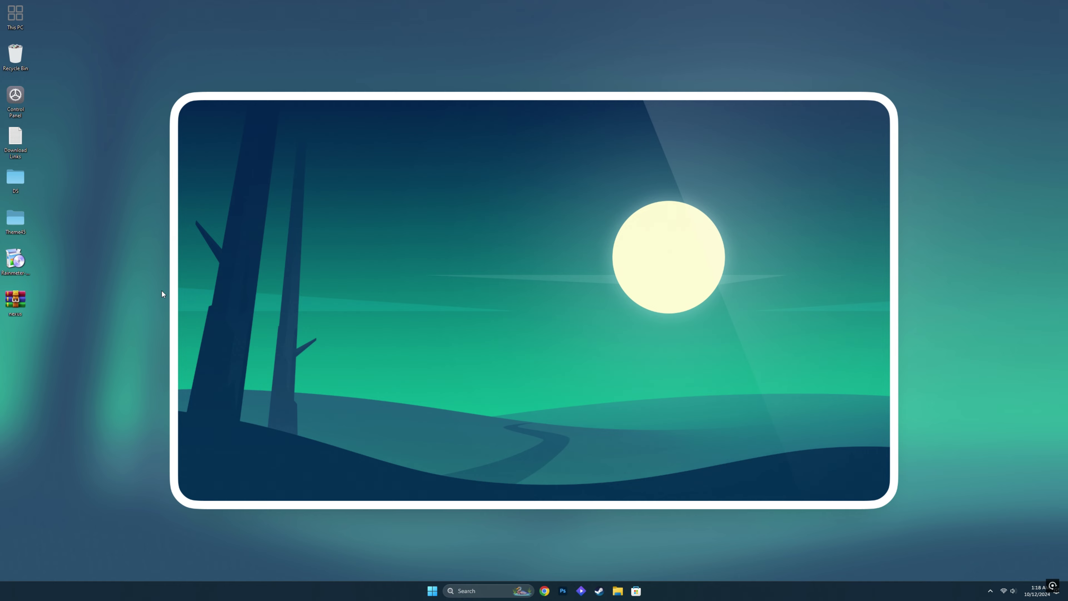
- Install Rainmeter in English with the standard installation and launch it when setup finishes
{"action": "double_click", "coordinate": [15, 260]}
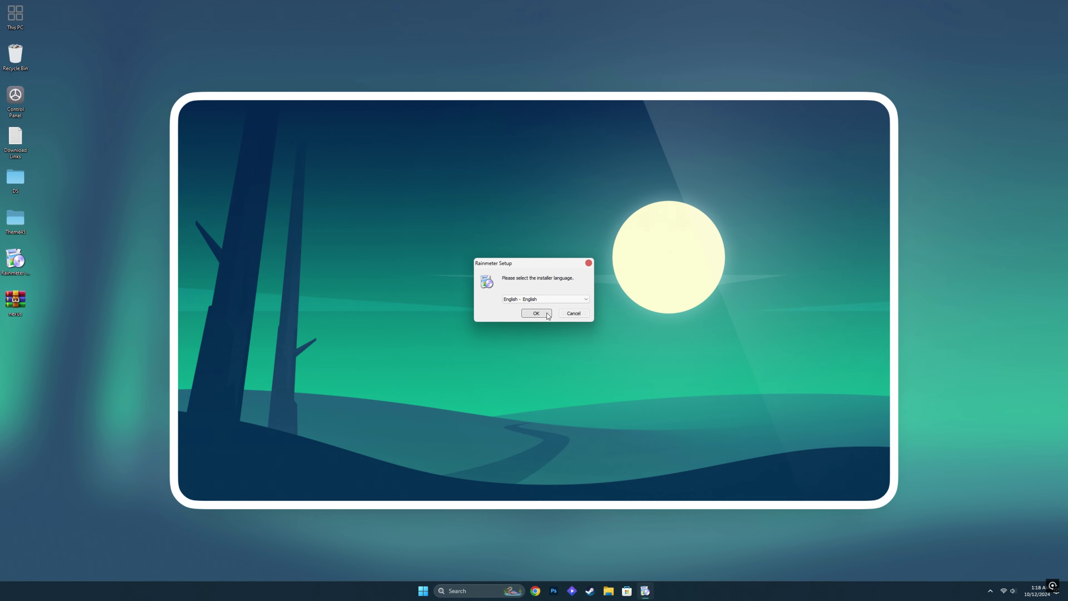
{"action": "left_click", "coordinate": [547, 314]}
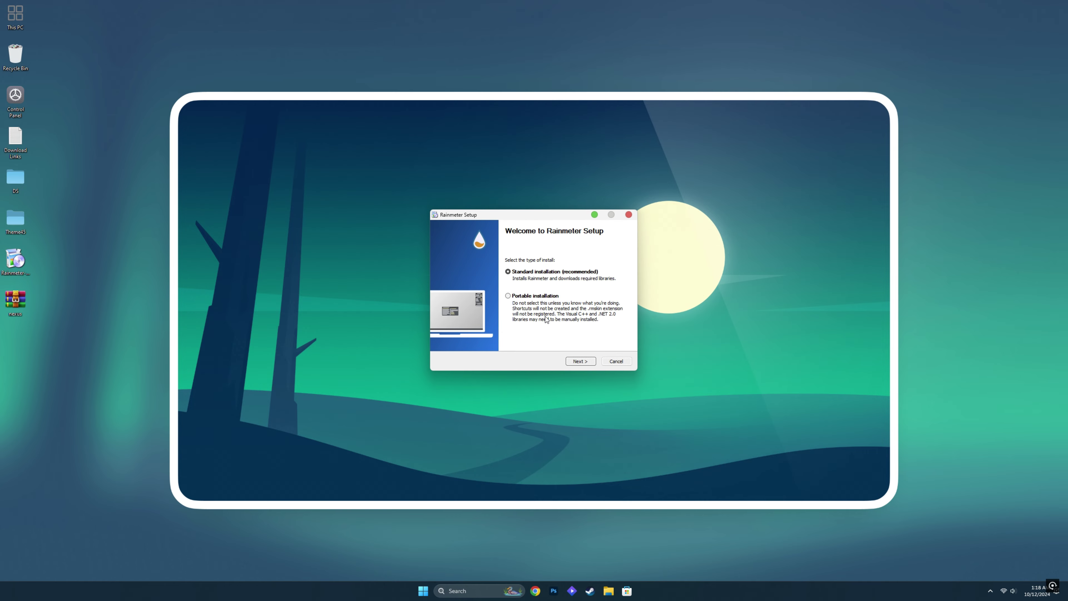
{"action": "left_click", "coordinate": [579, 360]}
{"action": "left_click", "coordinate": [579, 360]}
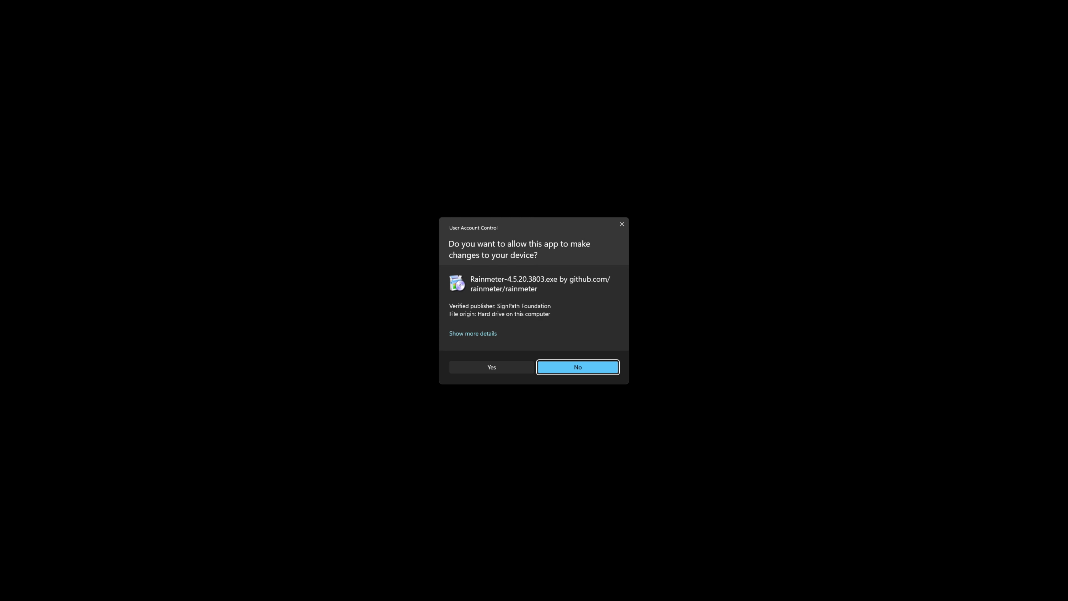
{"action": "left_click", "coordinate": [509, 365]}
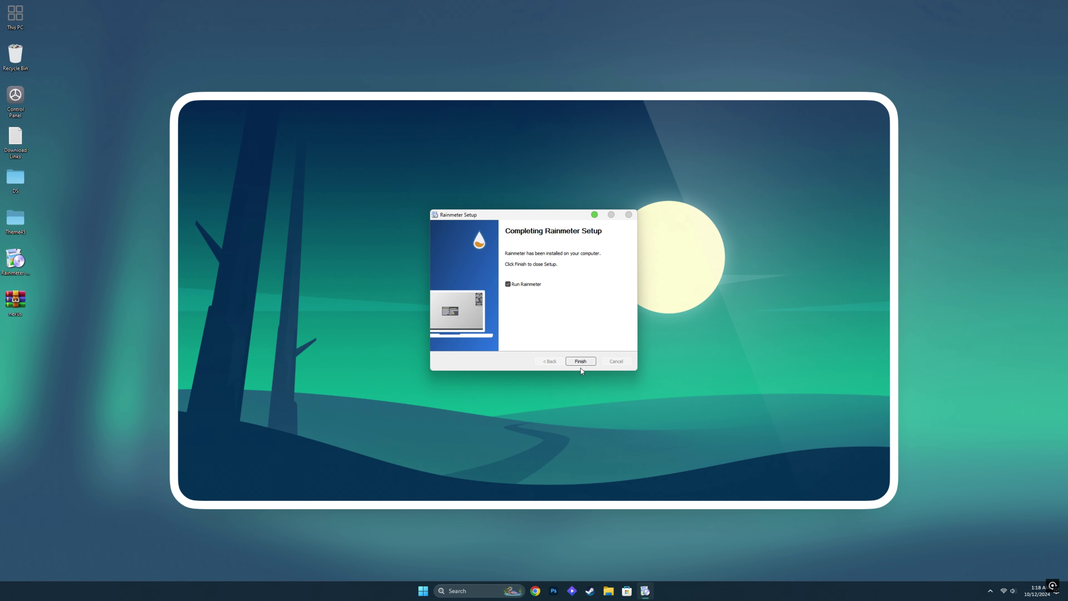
{"action": "left_click", "coordinate": [589, 364]}
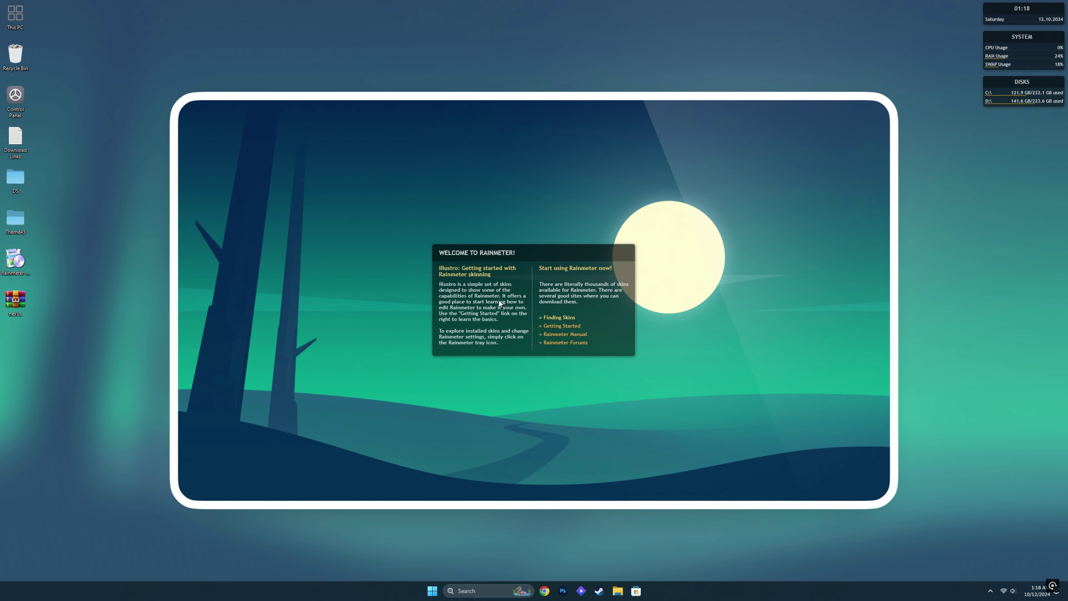
- Unload the default Rainmeter welcome, disks, system and clock skins from the desktop
{"action": "right_click", "coordinate": [499, 300]}
{"action": "left_click", "coordinate": [526, 397]}
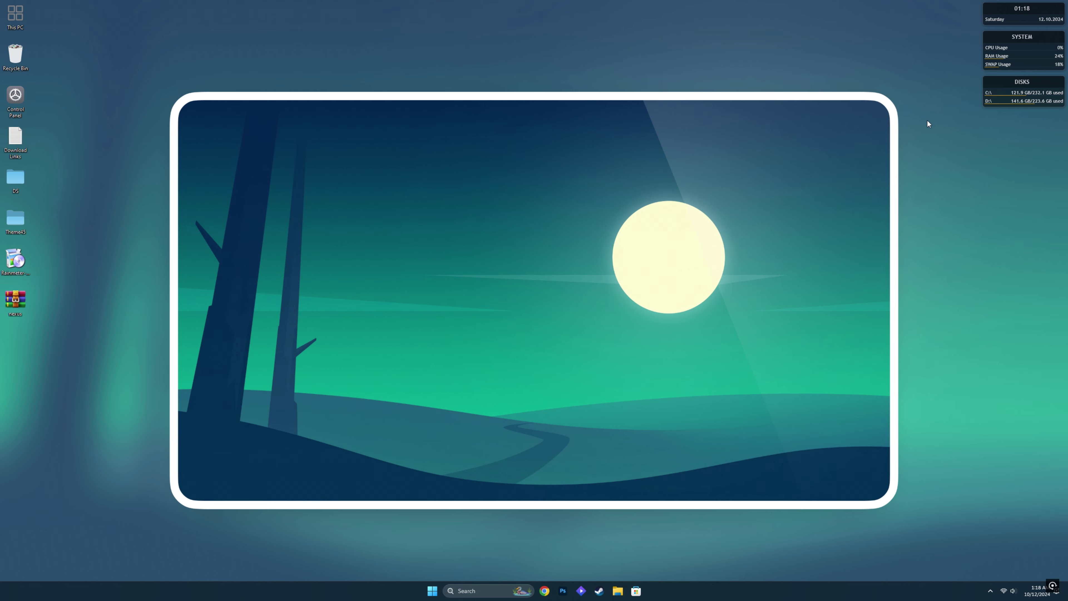
{"action": "right_click", "coordinate": [1011, 95]}
{"action": "left_click", "coordinate": [1034, 187]}
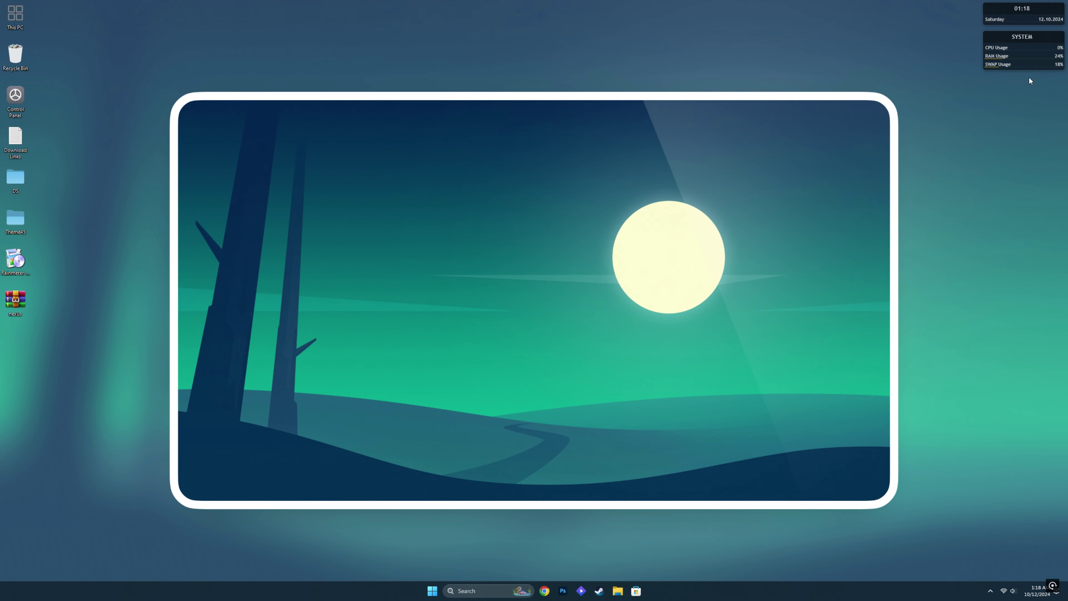
{"action": "right_click", "coordinate": [1030, 50]}
{"action": "left_click", "coordinate": [1034, 145]}
{"action": "right_click", "coordinate": [1026, 18]}
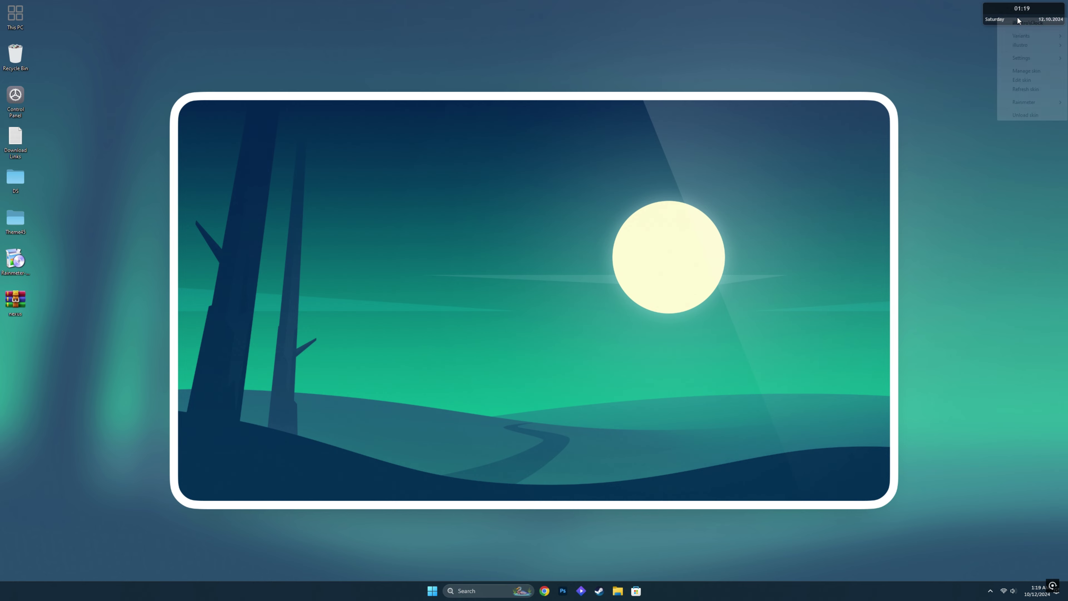
{"action": "left_click", "coordinate": [1030, 115]}
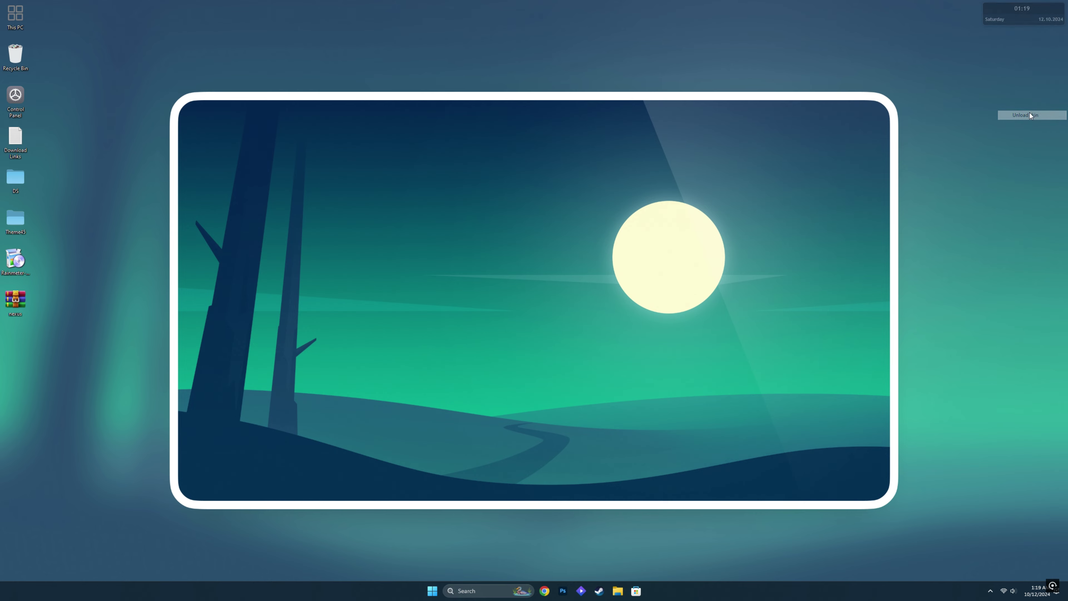
- Delete the Rainmeter installer from the desktop
{"action": "right_click", "coordinate": [10, 263]}
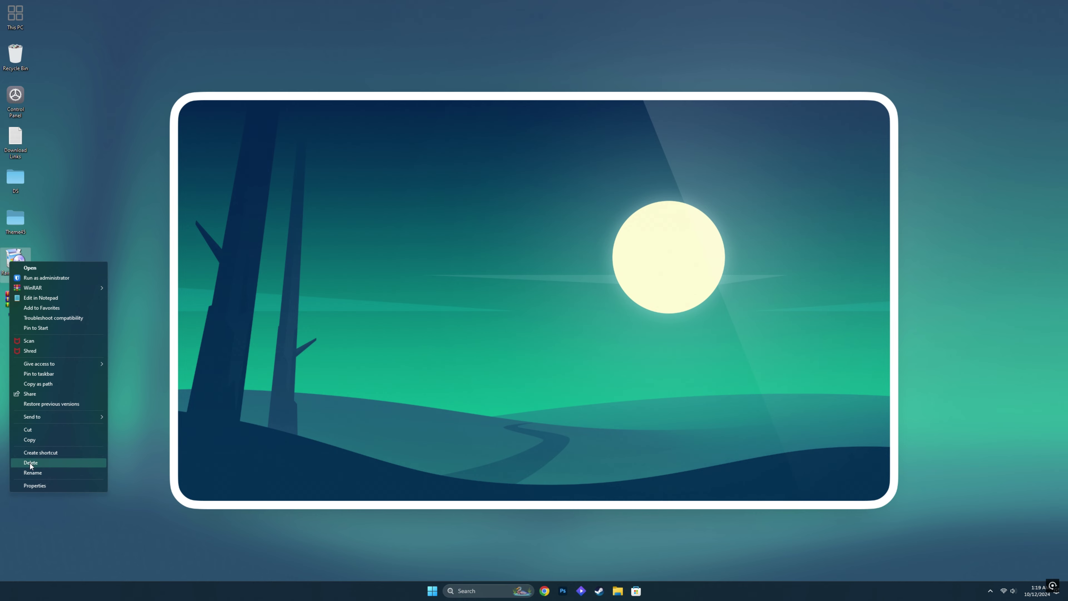
{"action": "left_click", "coordinate": [30, 463]}
- Install the catppuccin, Elementar, RadianLinear and TinyWeather Rainmeter skins from Theme45's Skins folder and close the folder window
{"action": "double_click", "coordinate": [15, 219]}
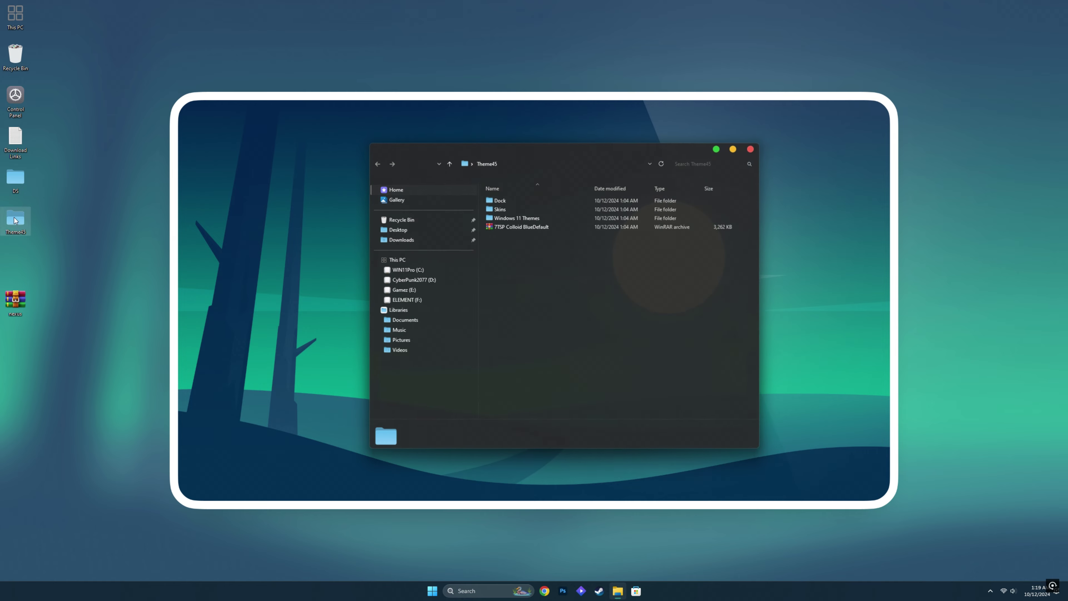
{"action": "double_click", "coordinate": [511, 210]}
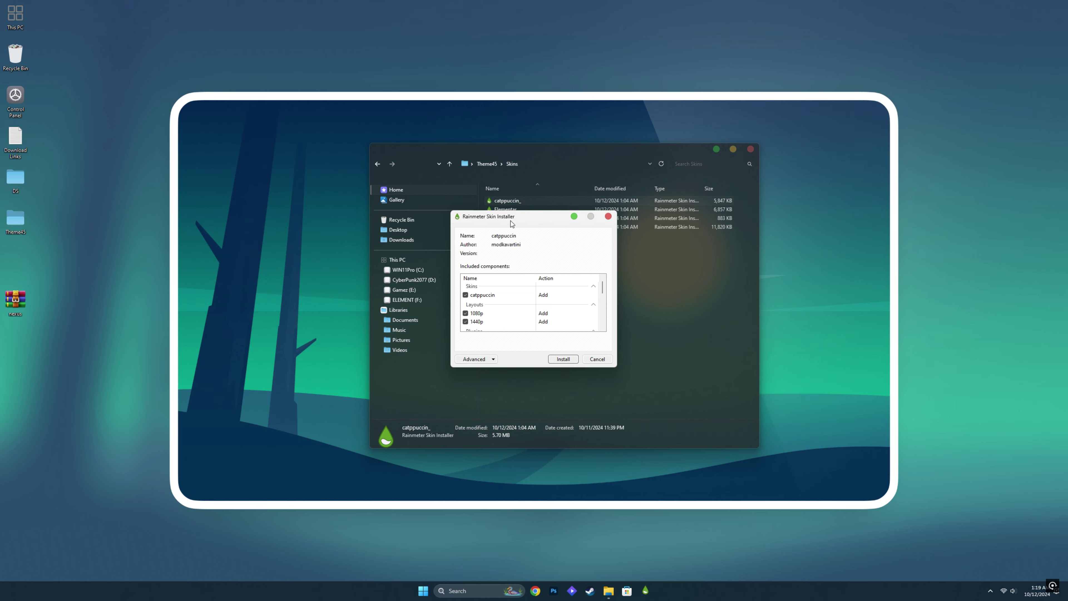
{"action": "left_click", "coordinate": [564, 358]}
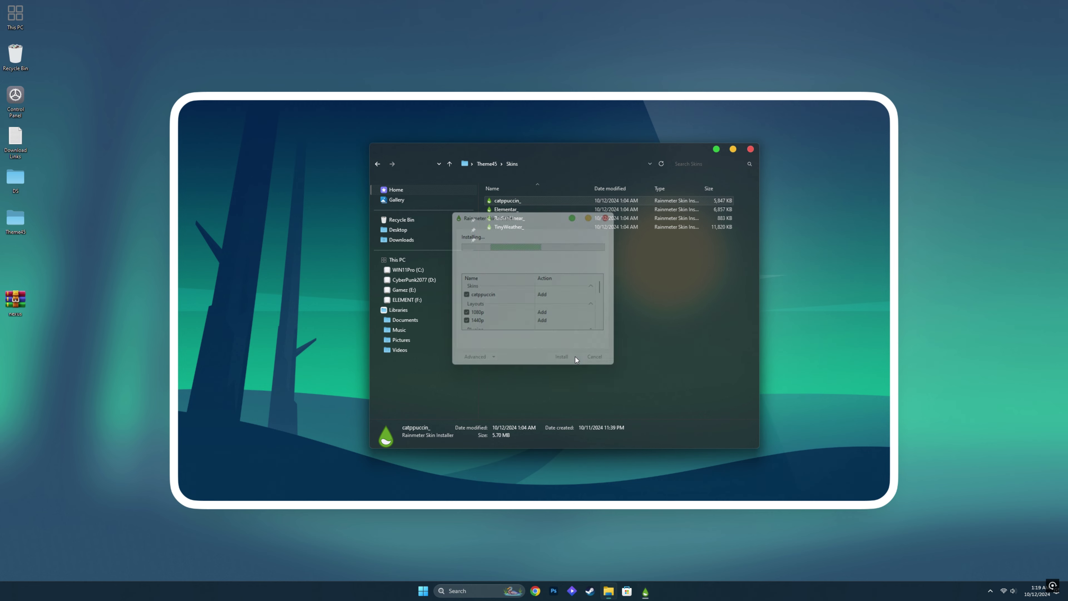
{"action": "double_click", "coordinate": [513, 210]}
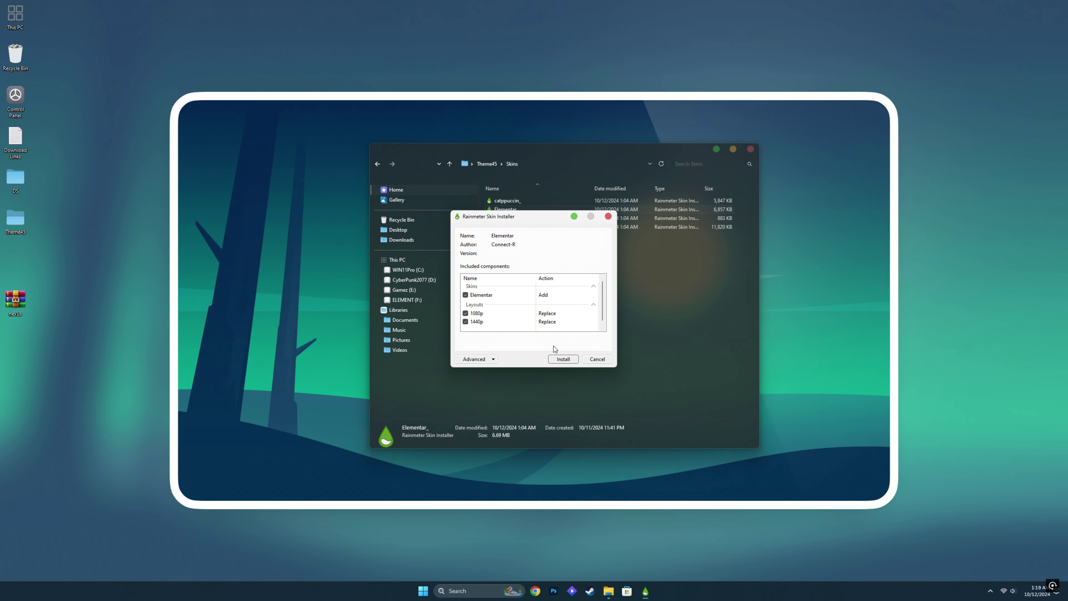
{"action": "left_click", "coordinate": [557, 357]}
{"action": "double_click", "coordinate": [510, 218]}
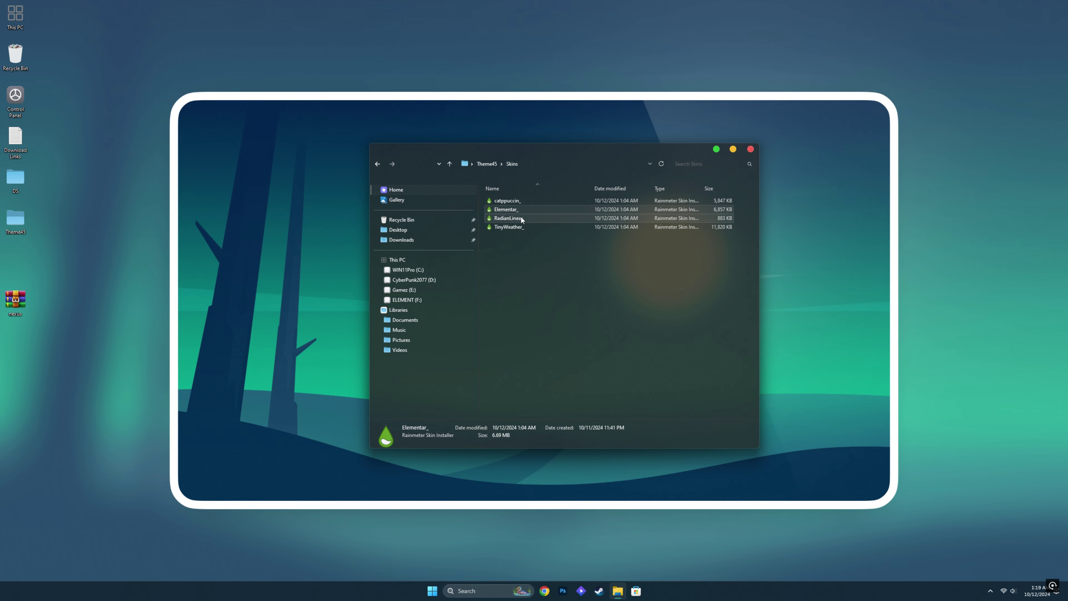
{"action": "left_click", "coordinate": [563, 360]}
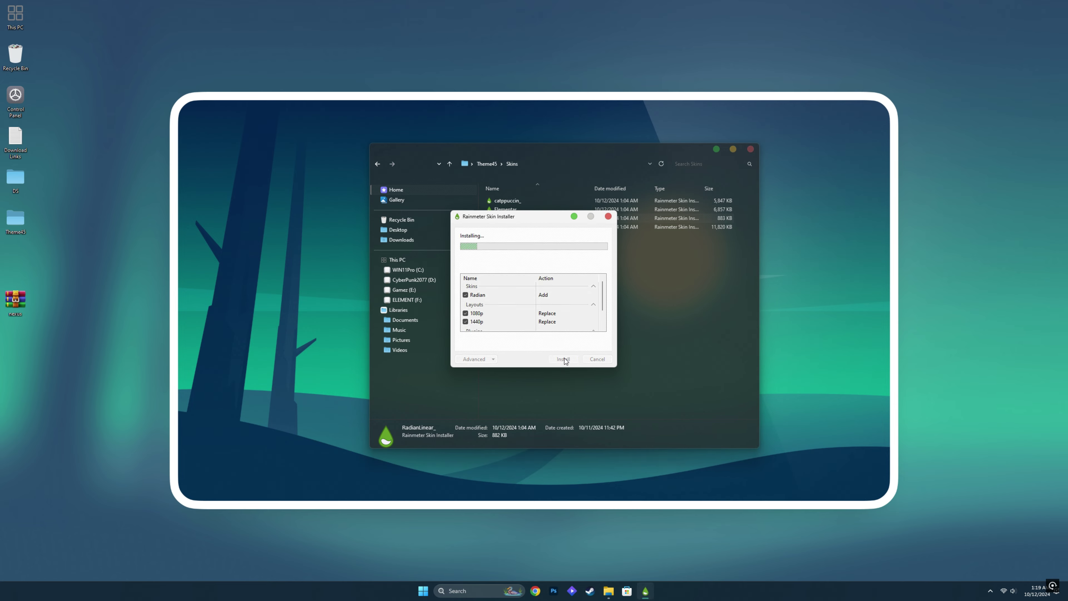
{"action": "left_click", "coordinate": [512, 229]}
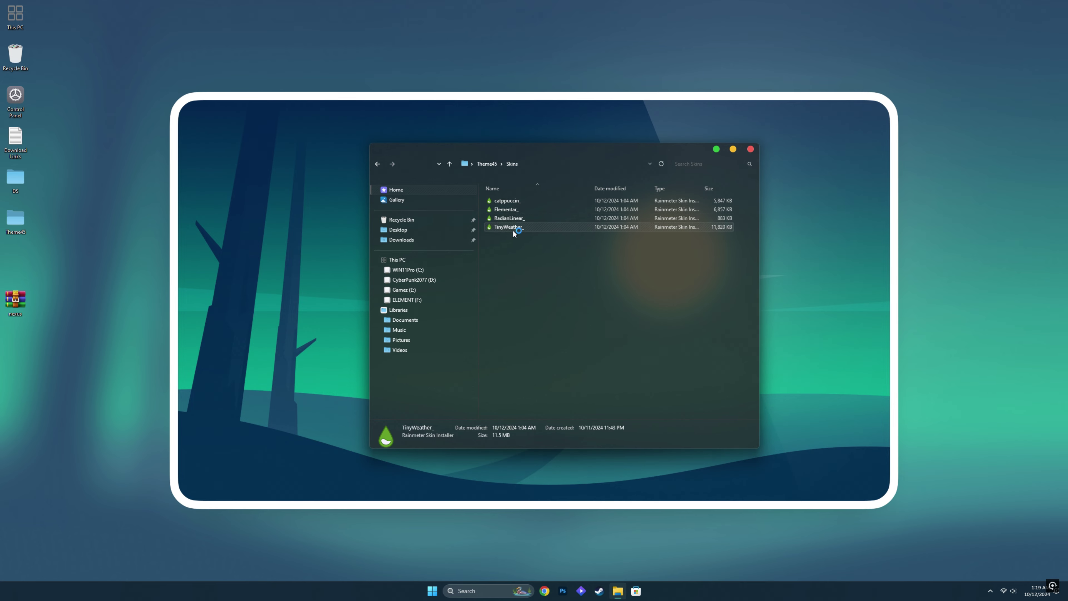
{"action": "double_click", "coordinate": [512, 229]}
{"action": "left_click", "coordinate": [563, 359]}
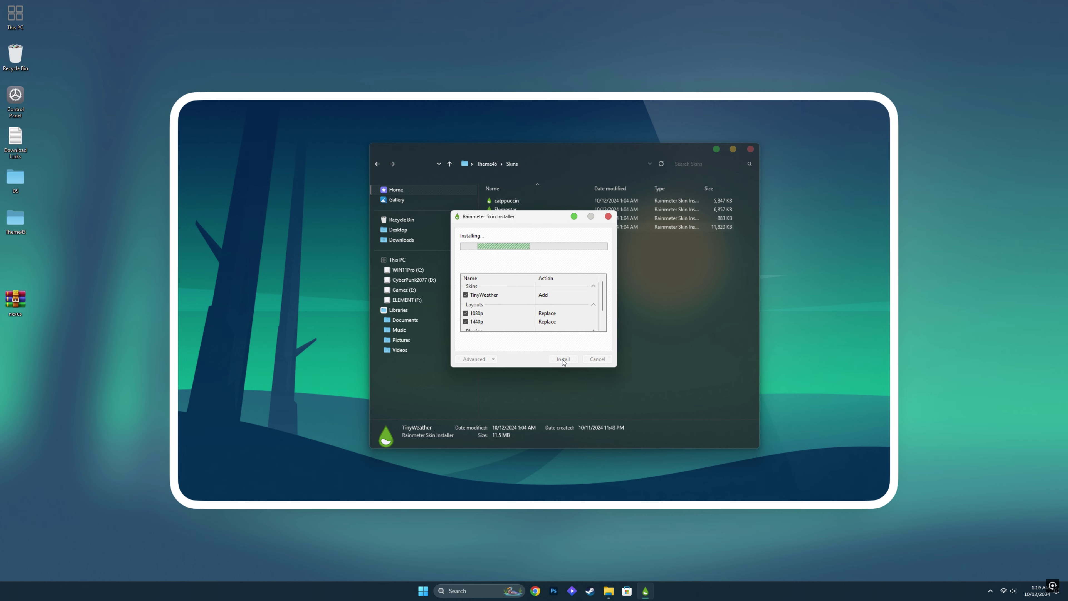
{"action": "left_click", "coordinate": [750, 149]}
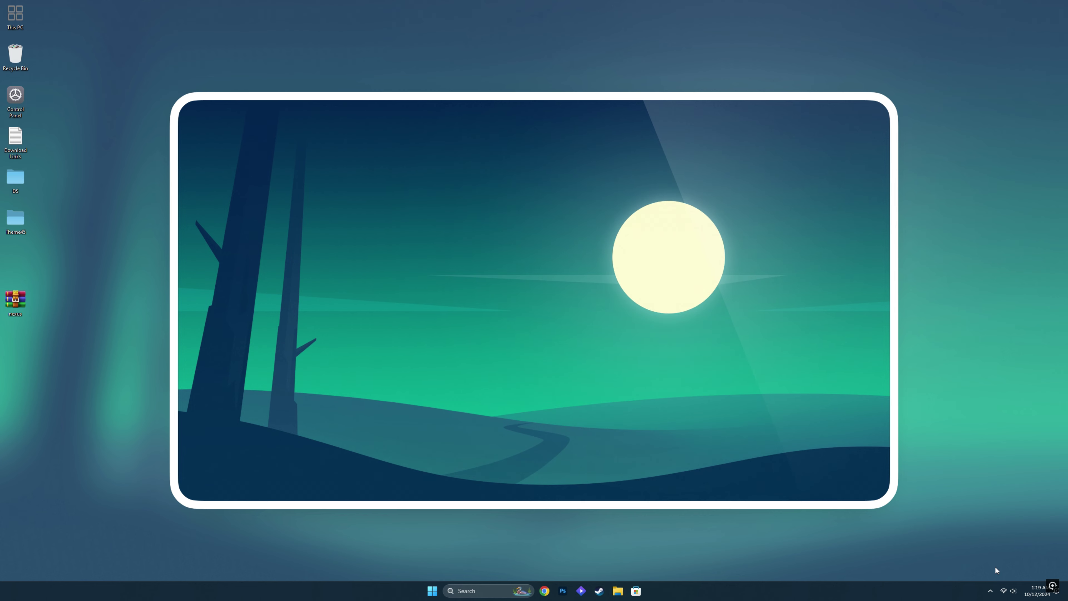
- Load the saved 1440p layout in Rainmeter's manager and close the manager
{"action": "left_click", "coordinate": [990, 590]}
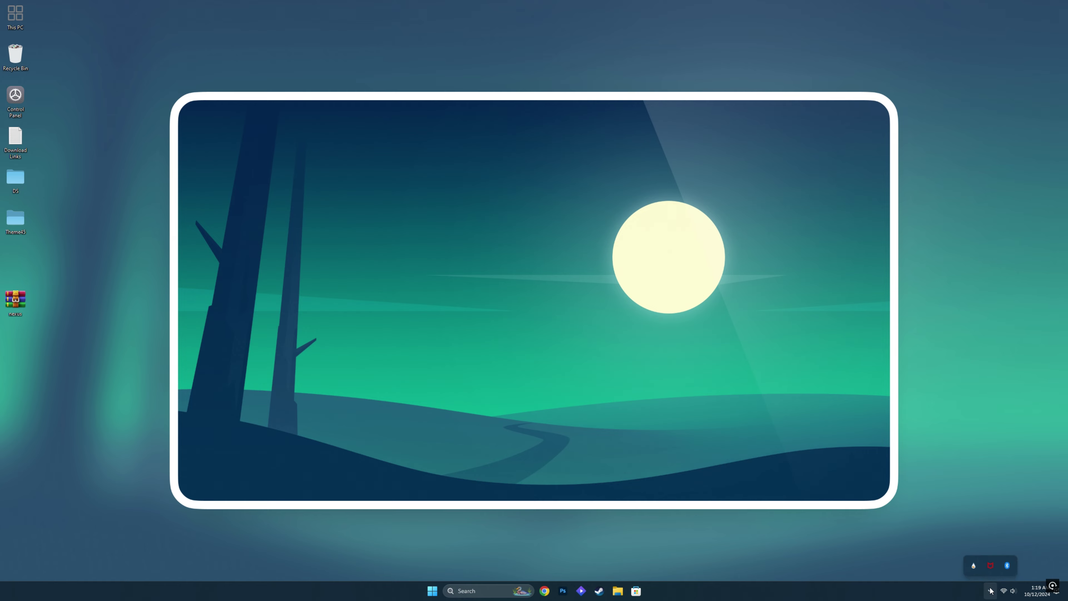
{"action": "right_click", "coordinate": [974, 567]}
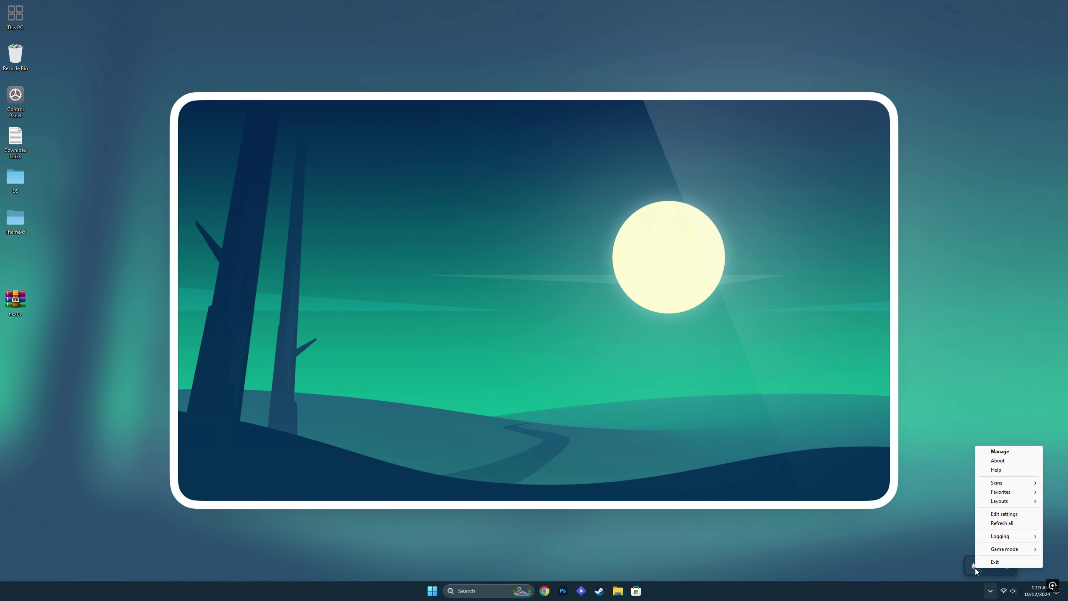
{"action": "left_click", "coordinate": [999, 451]}
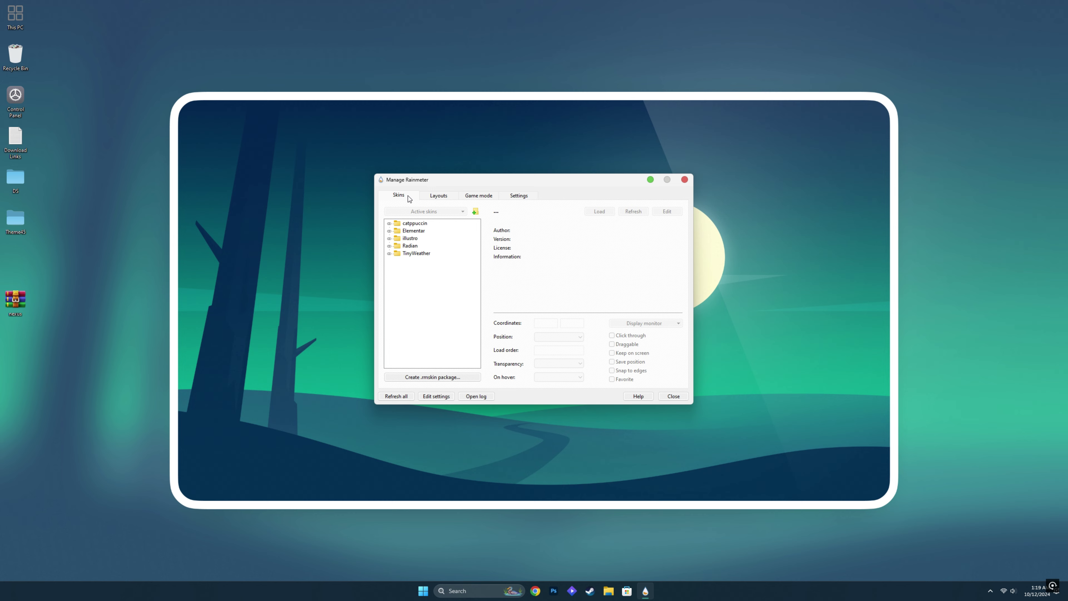
{"action": "left_click", "coordinate": [446, 200]}
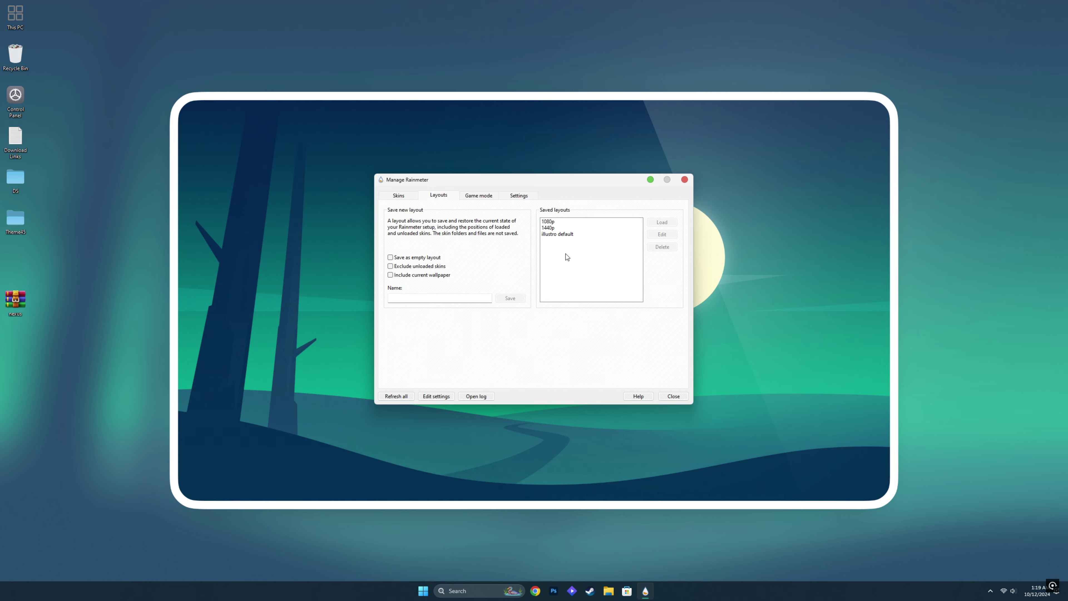
{"action": "left_click", "coordinate": [549, 228]}
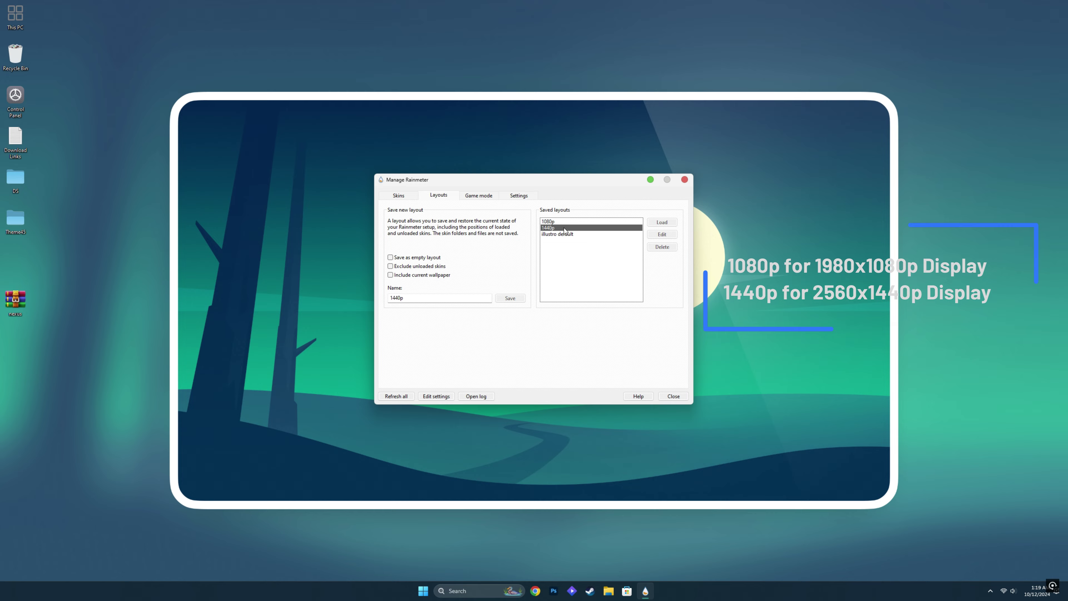
{"action": "left_click", "coordinate": [662, 223]}
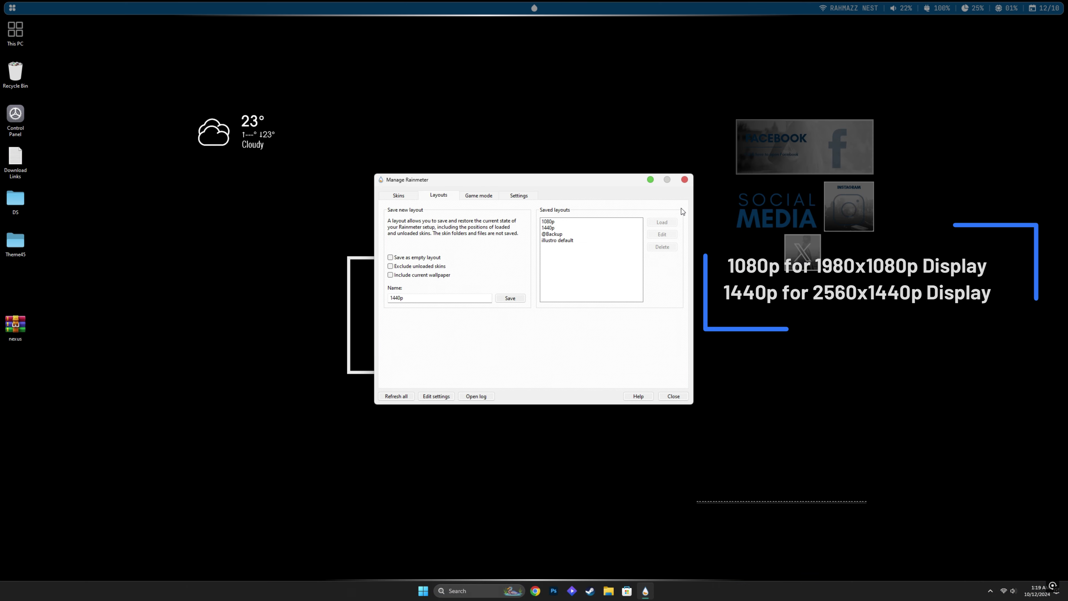
{"action": "left_click", "coordinate": [684, 180]}
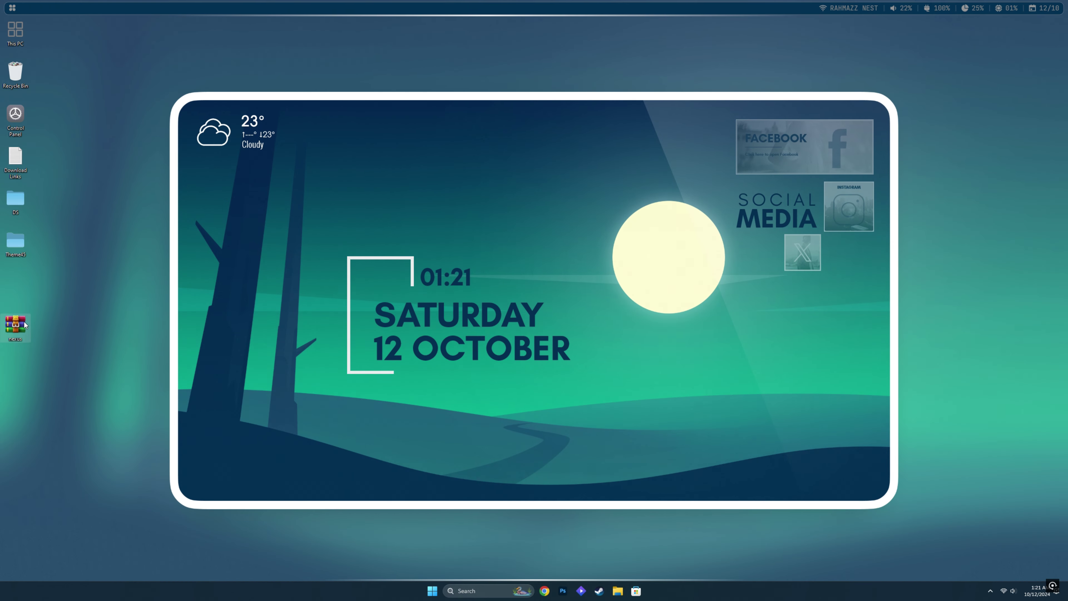
- Install Nexus 24.4 from nexus.zip with the licence accepted and default settings, launch it at the end, and close the archive
{"action": "double_click", "coordinate": [22, 324]}
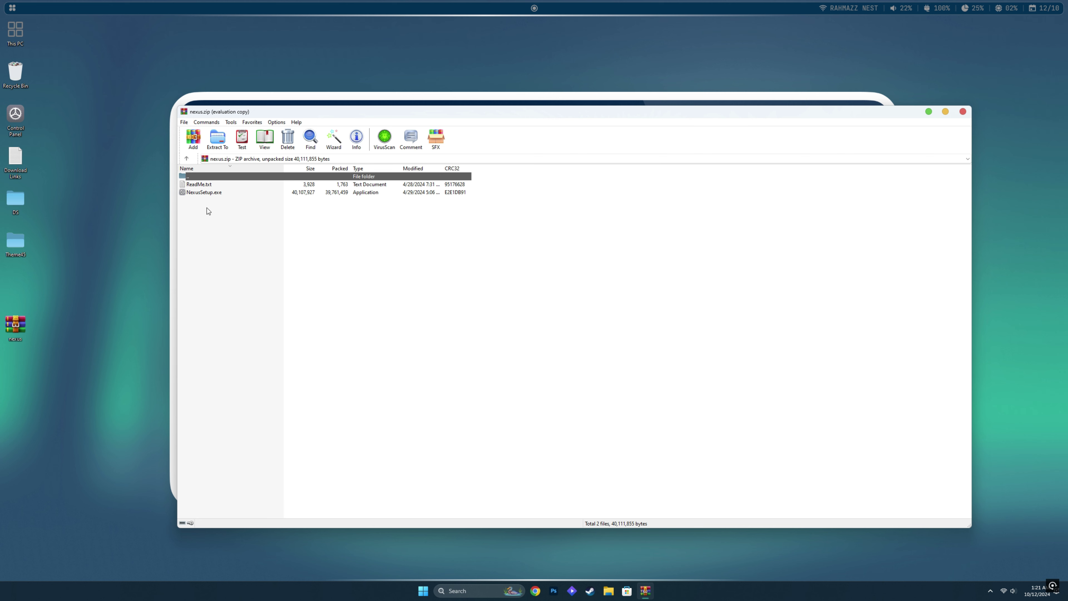
{"action": "left_click", "coordinate": [215, 193]}
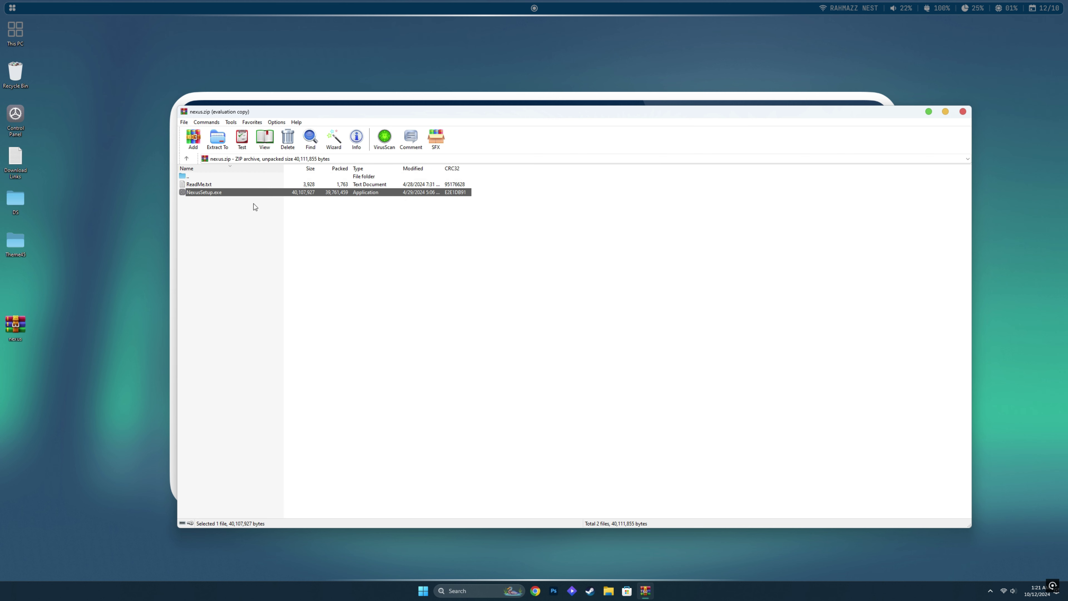
{"action": "key", "text": "Return"}
{"action": "left_click", "coordinate": [549, 366]}
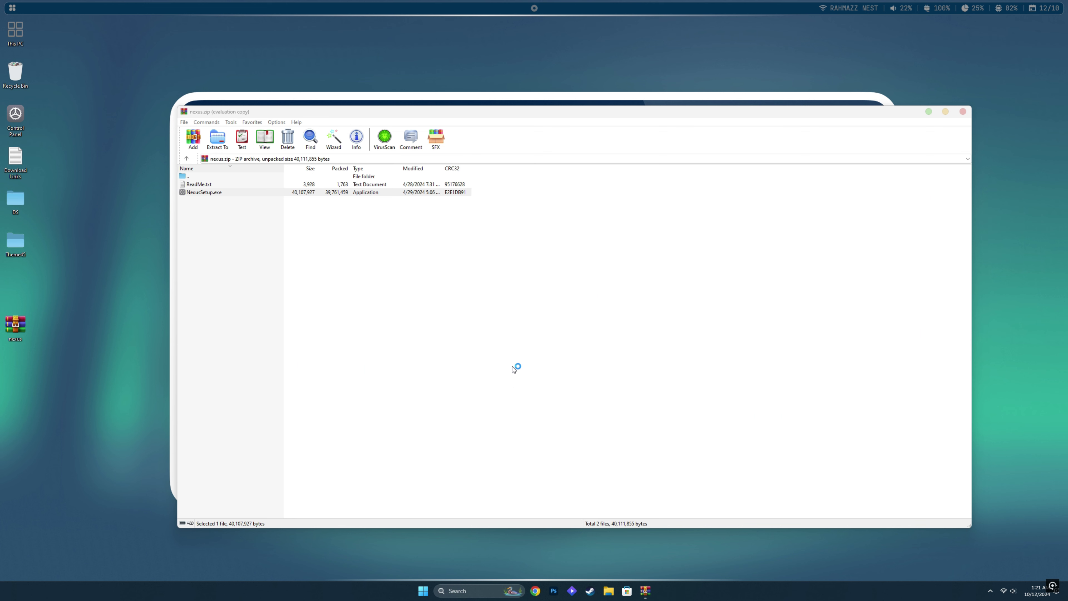
{"action": "left_click", "coordinate": [545, 321]}
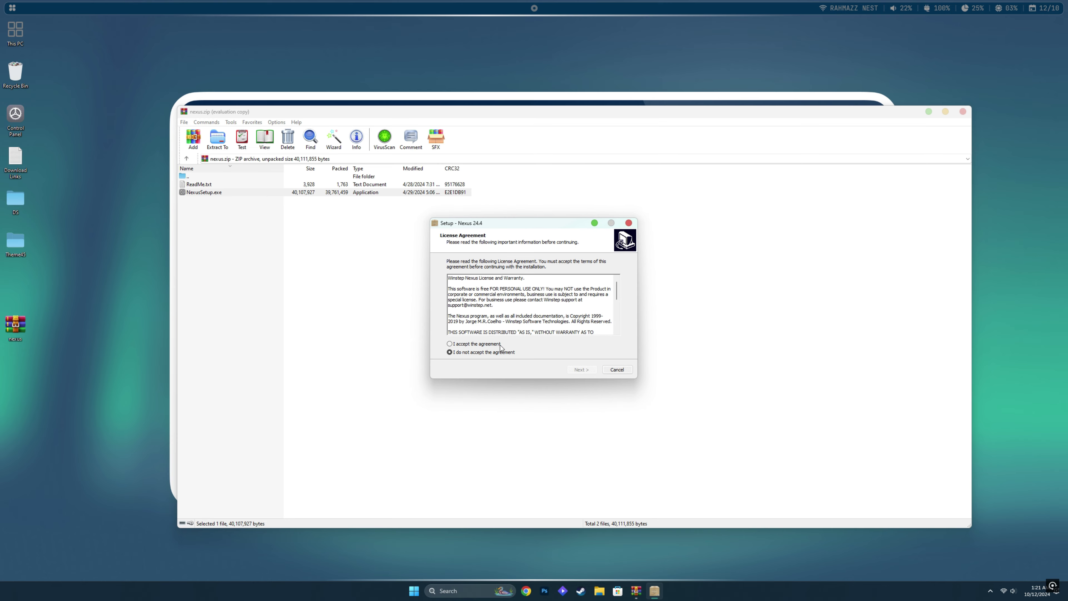
{"action": "left_click", "coordinate": [467, 347]}
{"action": "left_click", "coordinate": [580, 369]}
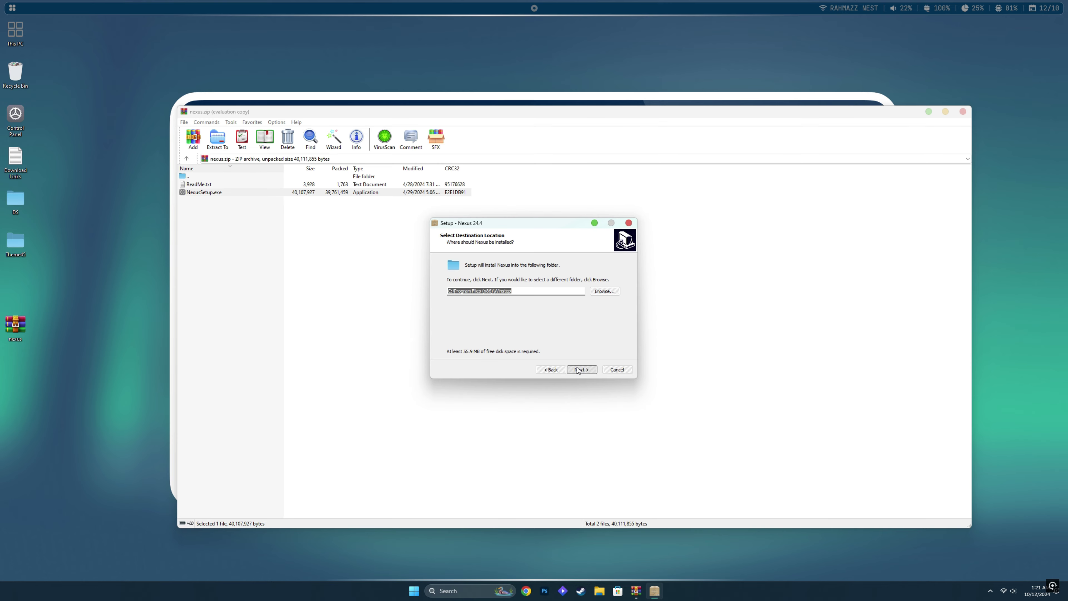
{"action": "left_click", "coordinate": [580, 369]}
{"action": "left_click", "coordinate": [580, 370]}
{"action": "left_click", "coordinate": [580, 369]}
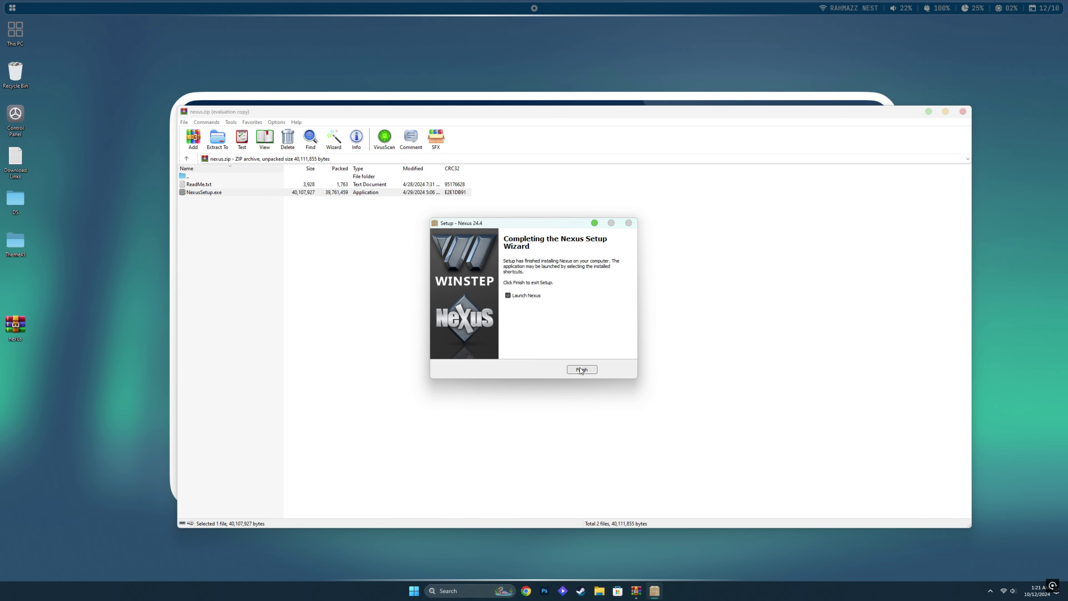
{"action": "left_click", "coordinate": [580, 369]}
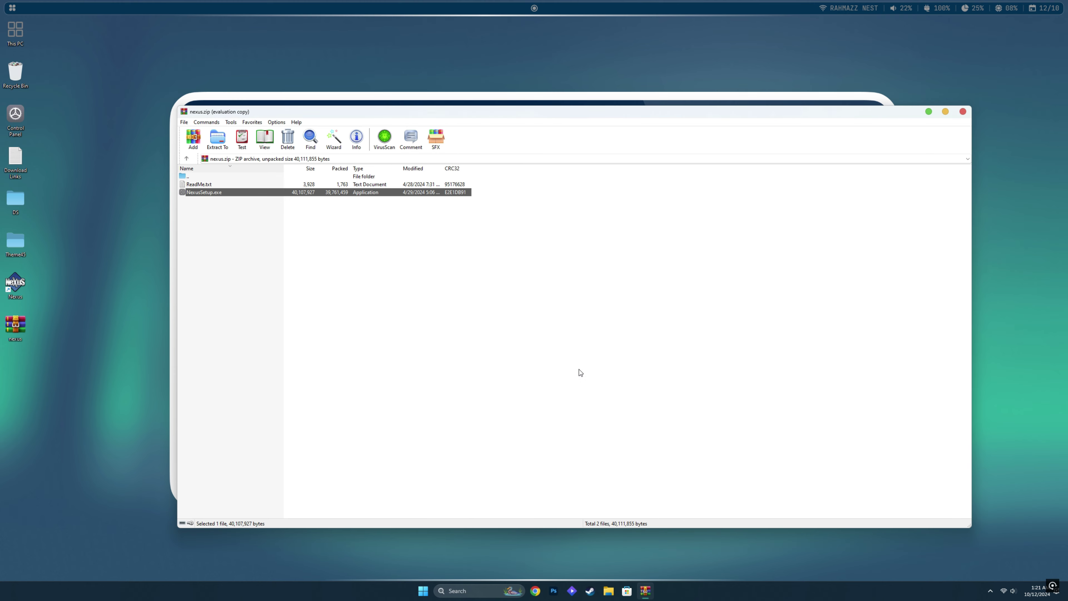
{"action": "left_click", "coordinate": [963, 112]}
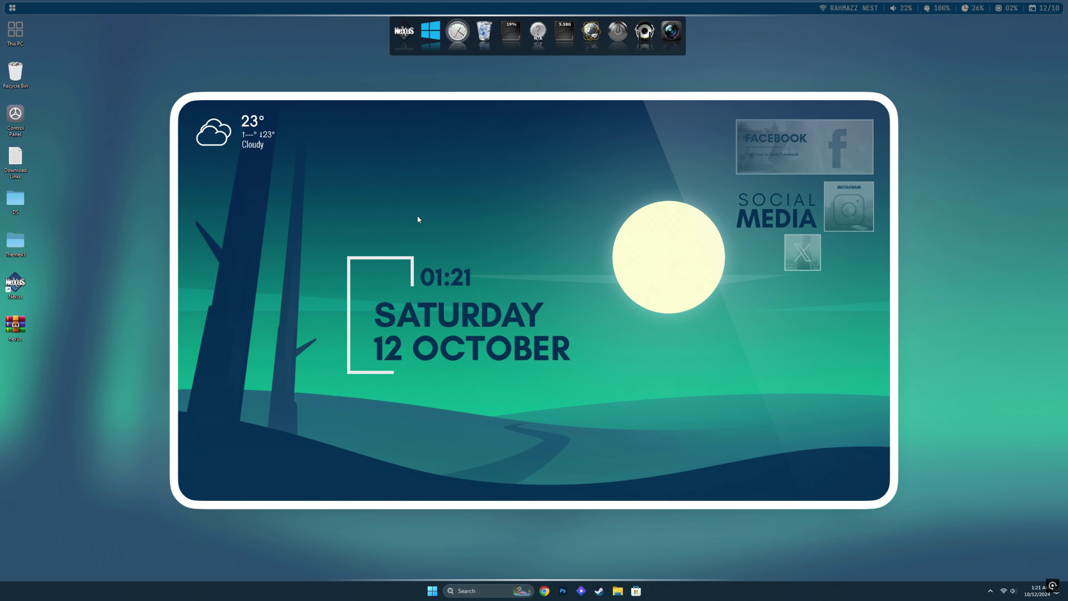
- Delete the Nexus shortcut and the nexus archive from the desktop
{"action": "right_click", "coordinate": [27, 318]}
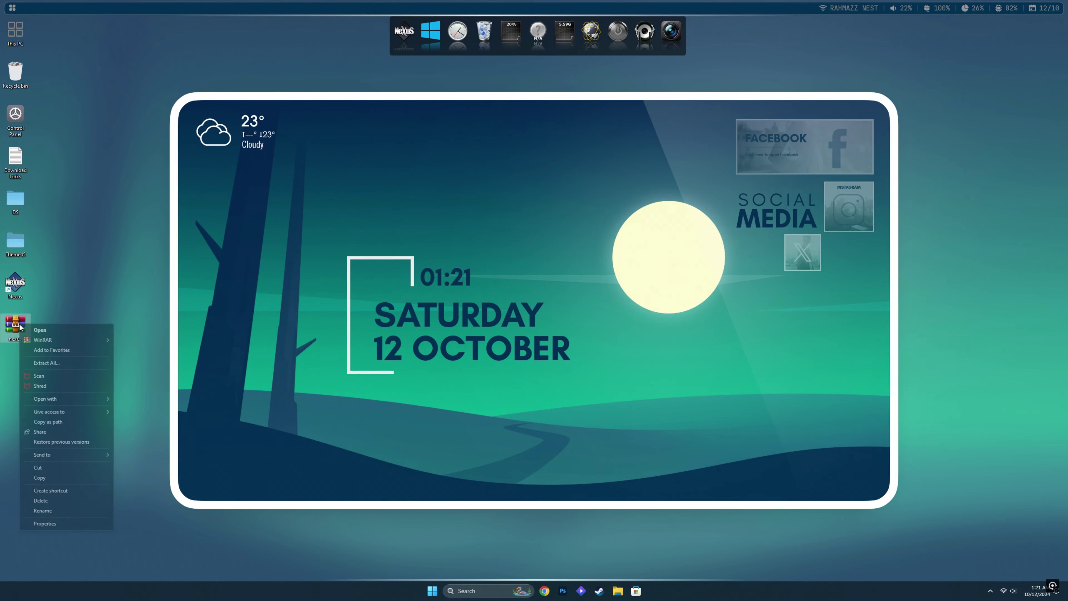
{"action": "left_click", "coordinate": [38, 280]}
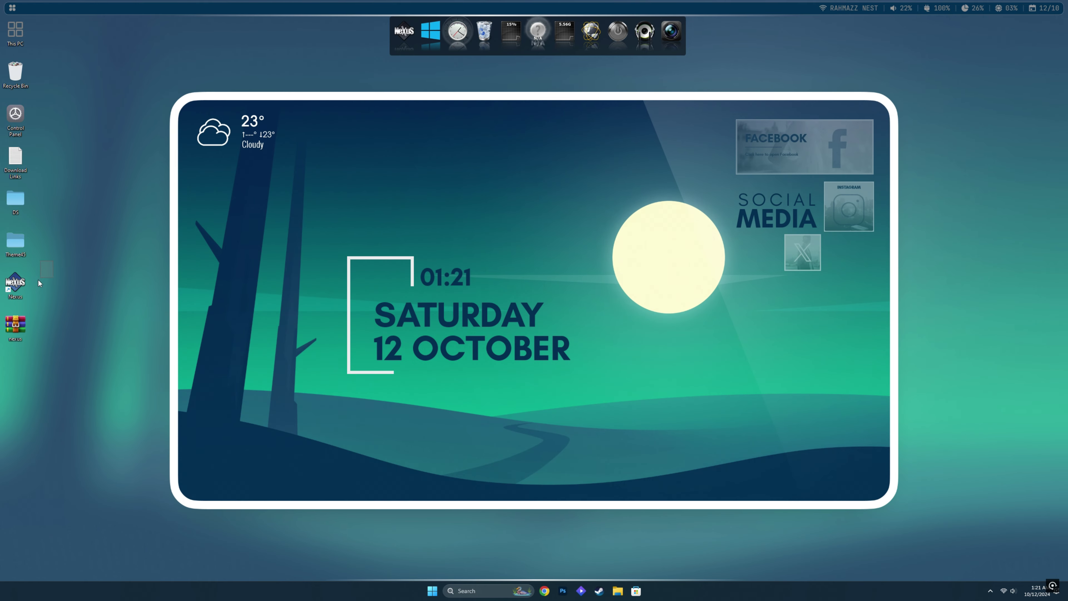
{"action": "right_click", "coordinate": [17, 321]}
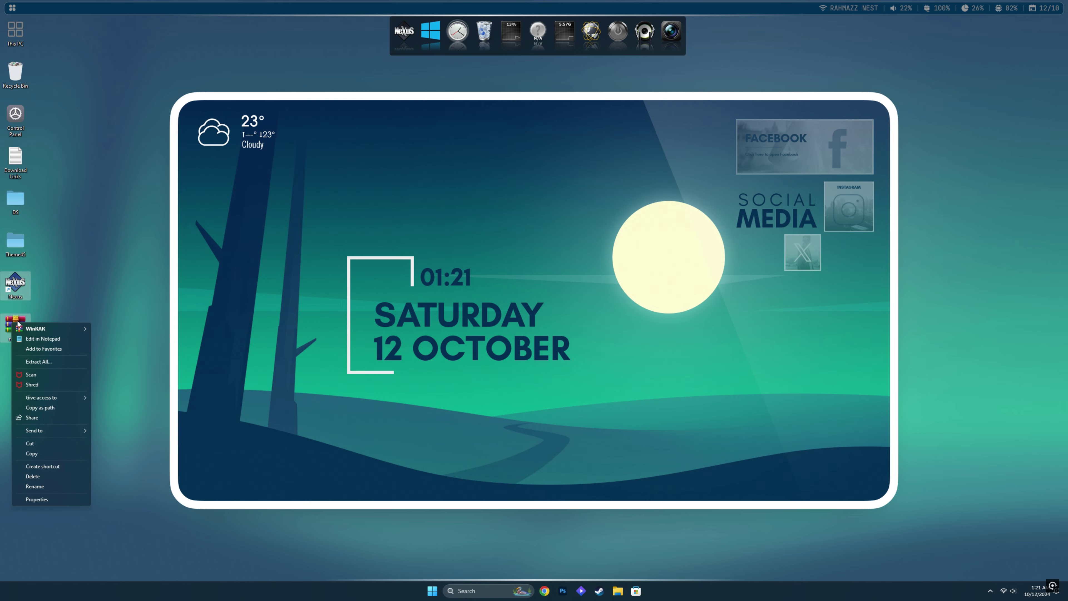
{"action": "left_click", "coordinate": [34, 476]}
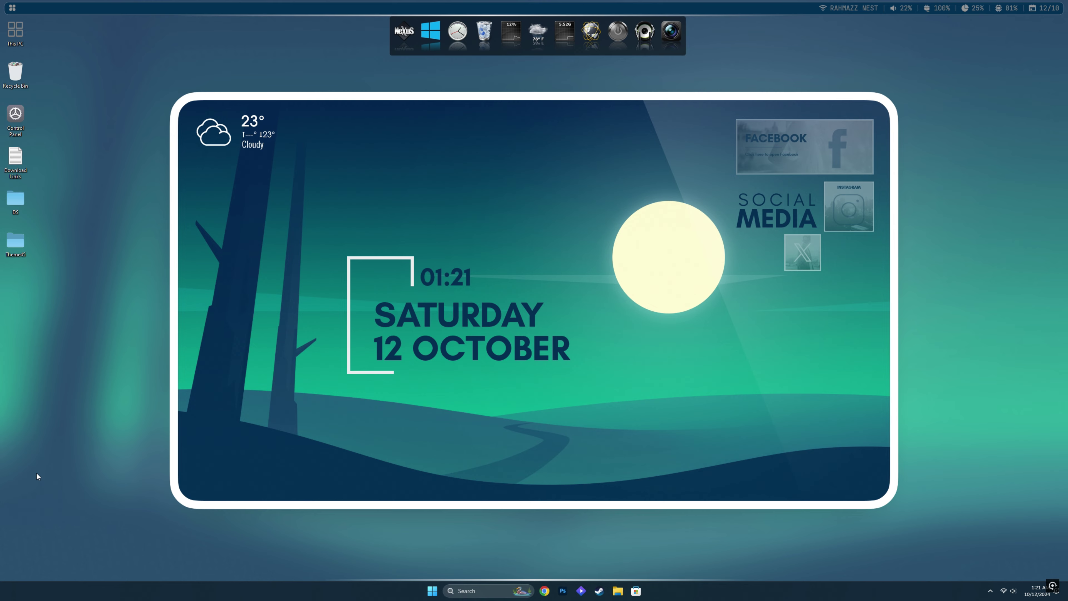
- Move the Dock folder from Theme45 to the root of the C: drive and close the folder window
{"action": "double_click", "coordinate": [15, 247]}
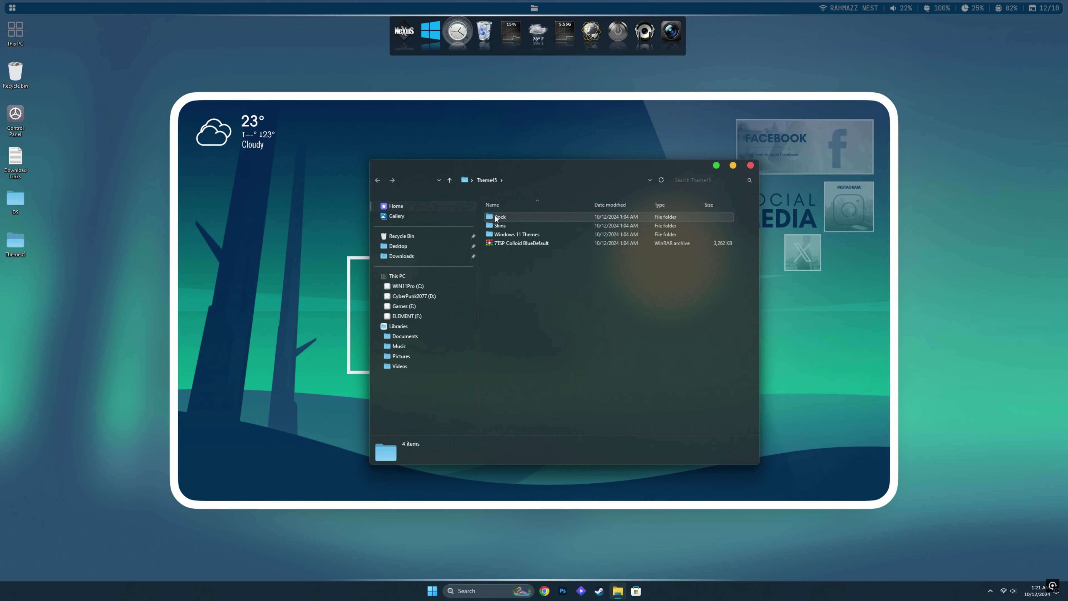
{"action": "right_click", "coordinate": [496, 218]}
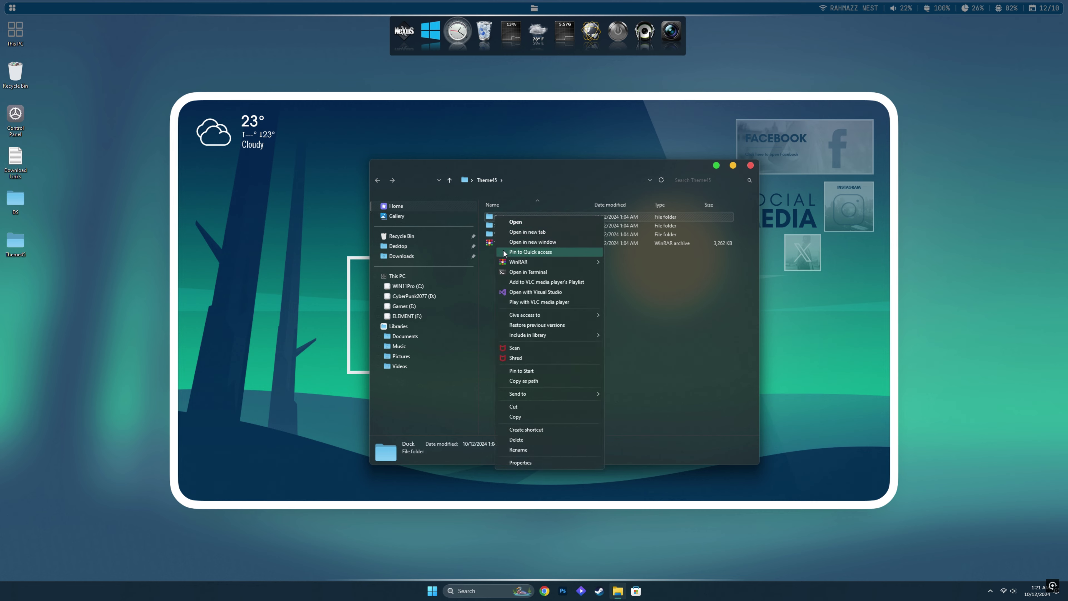
{"action": "left_click", "coordinate": [514, 406]}
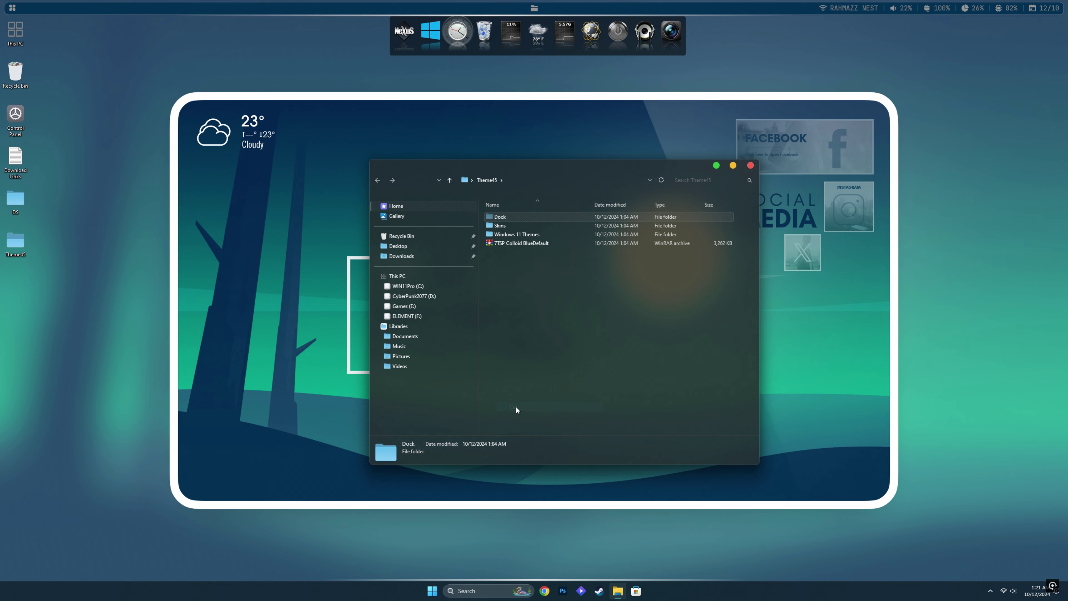
{"action": "left_click", "coordinate": [409, 276]}
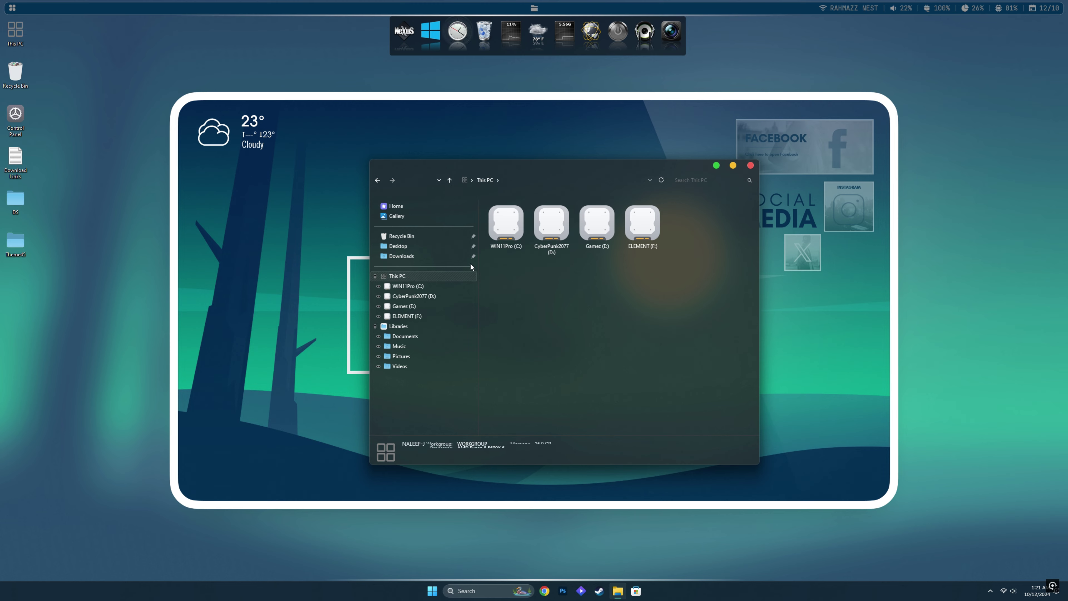
{"action": "double_click", "coordinate": [515, 219]}
{"action": "right_click", "coordinate": [639, 291]}
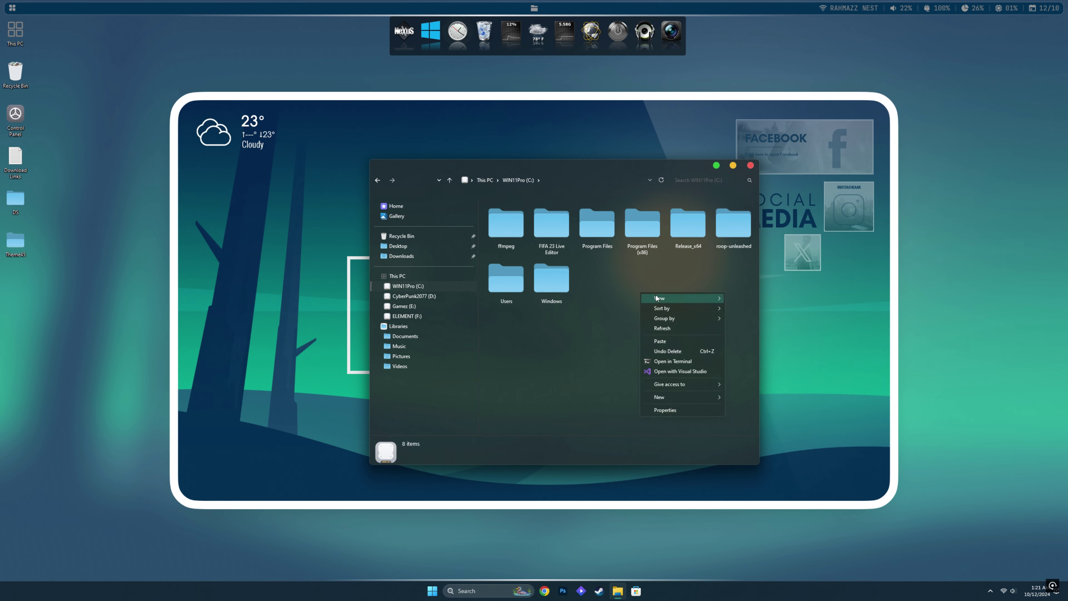
{"action": "left_click", "coordinate": [672, 341]}
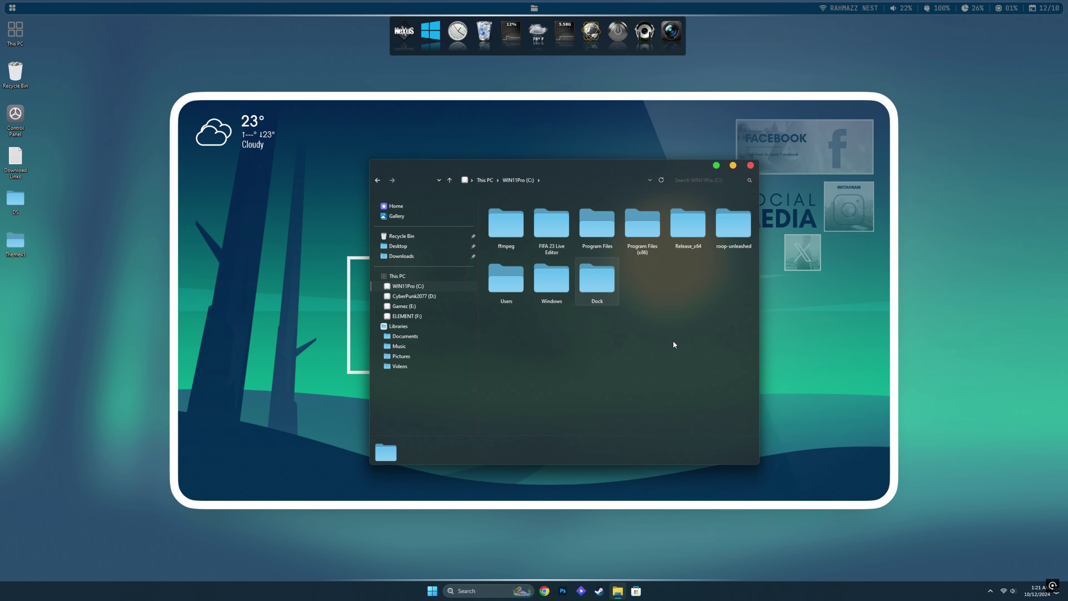
{"action": "left_click", "coordinate": [749, 166]}
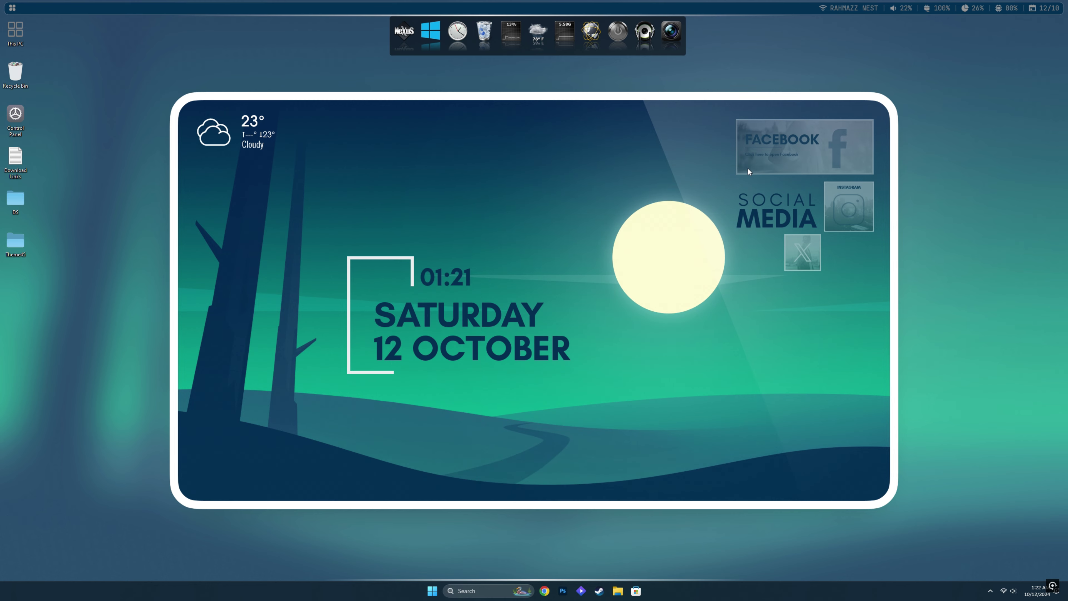
- Delete the Theme45 folder from the desktop
{"action": "right_click", "coordinate": [20, 244]}
{"action": "left_click", "coordinate": [63, 445]}
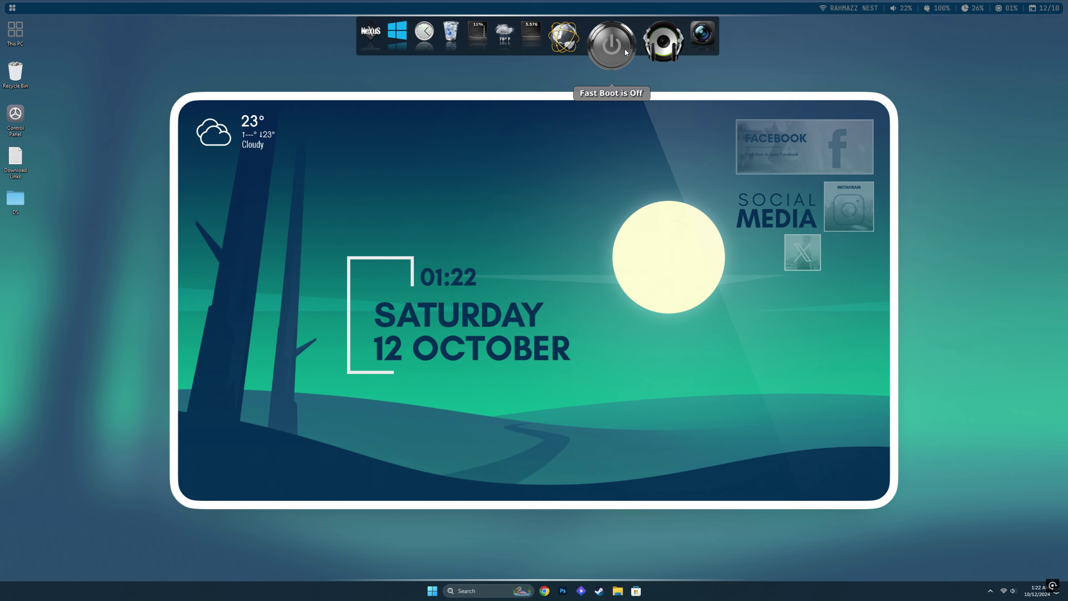
- Restore the 1440p TaskBar backup from the Dock folder on C: in the Nexus advanced preferences, and accept the preferences
{"action": "right_click", "coordinate": [624, 47]}
{"action": "mouse_move", "coordinate": [649, 93]}
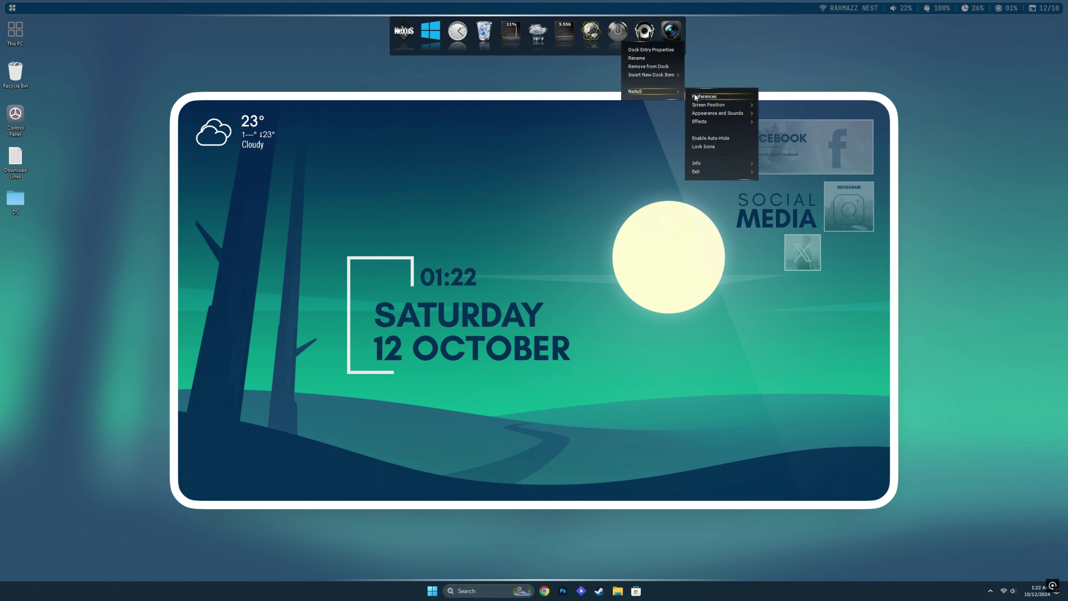
{"action": "left_click", "coordinate": [710, 96]}
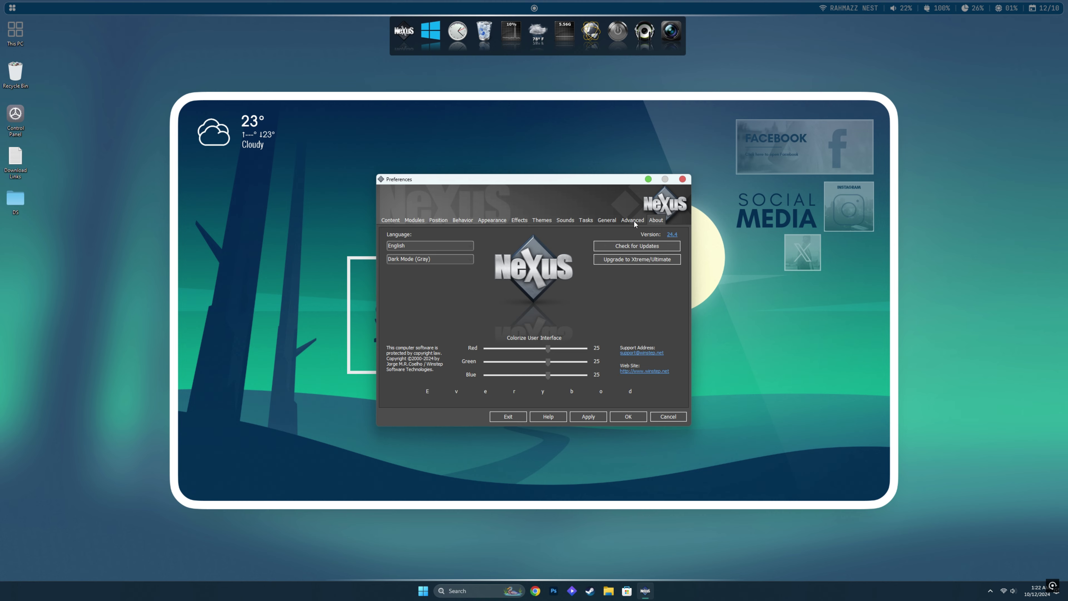
{"action": "left_click", "coordinate": [629, 220]}
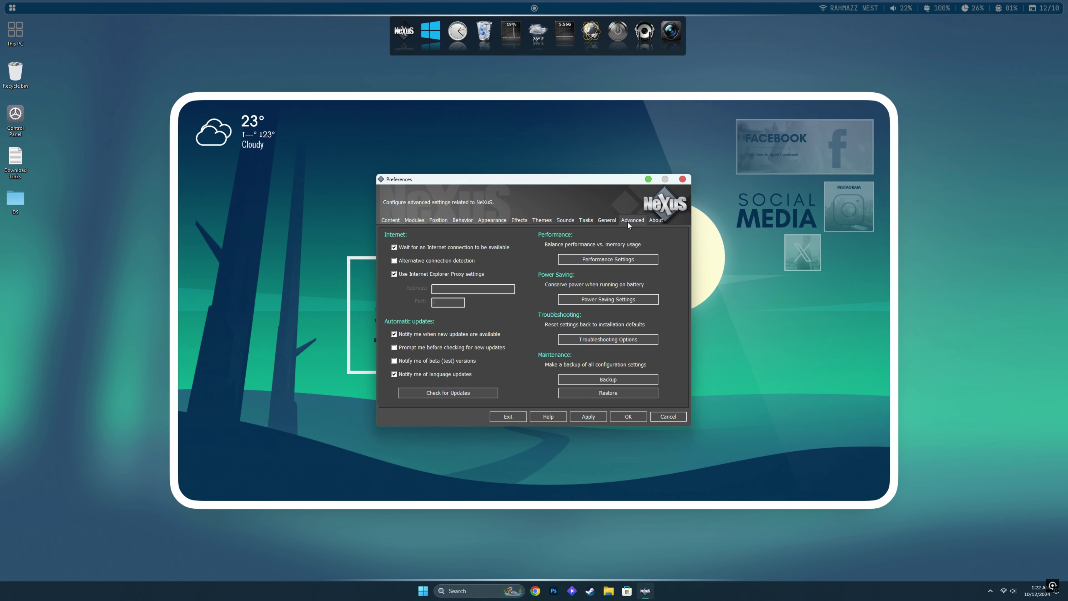
{"action": "left_click", "coordinate": [597, 392]}
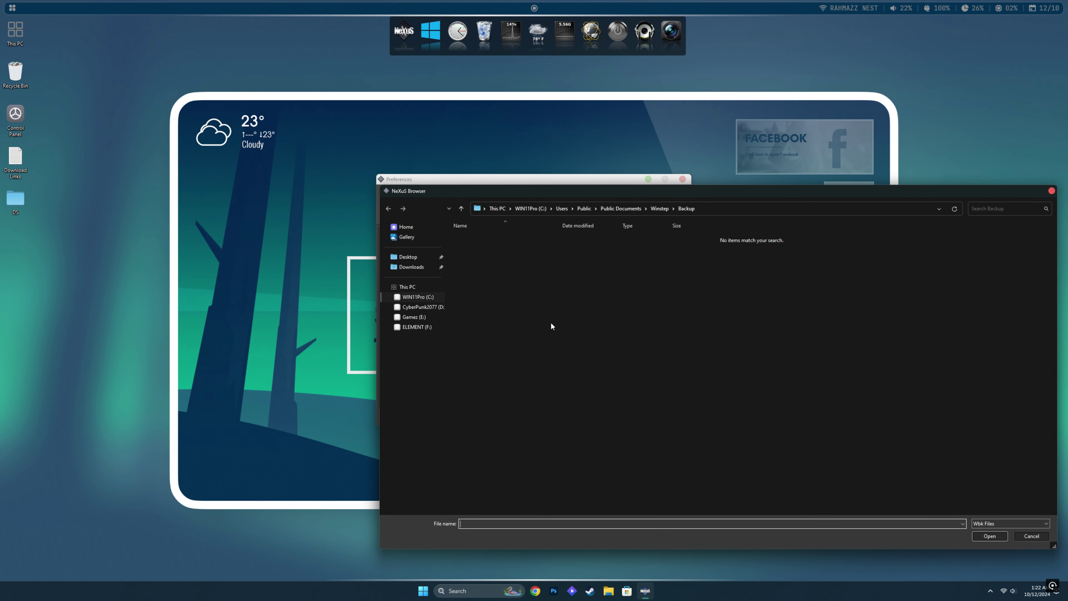
{"action": "left_click", "coordinate": [436, 287]}
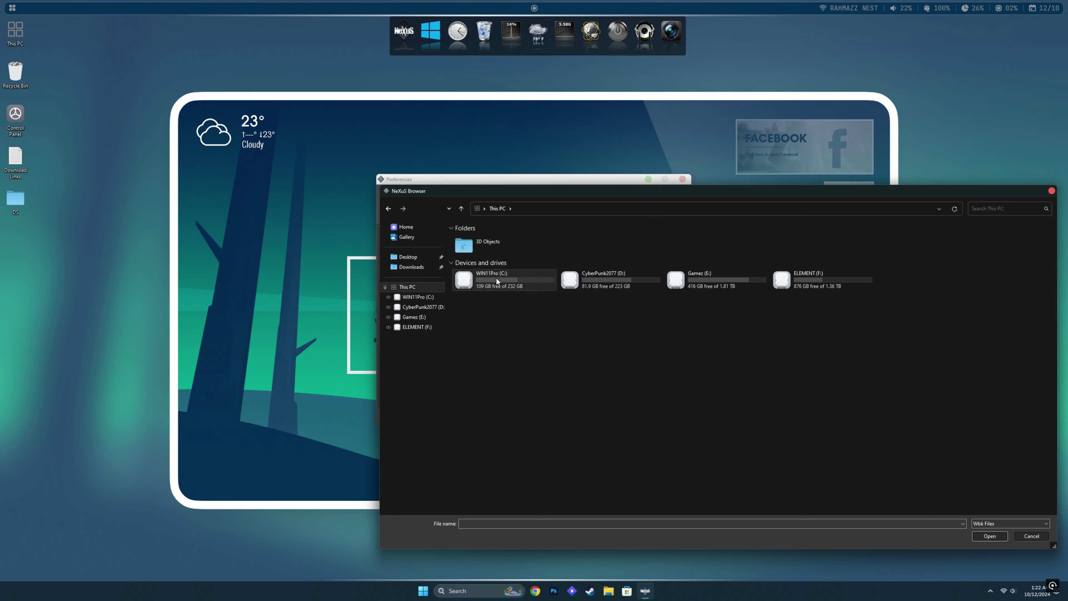
{"action": "double_click", "coordinate": [496, 278]}
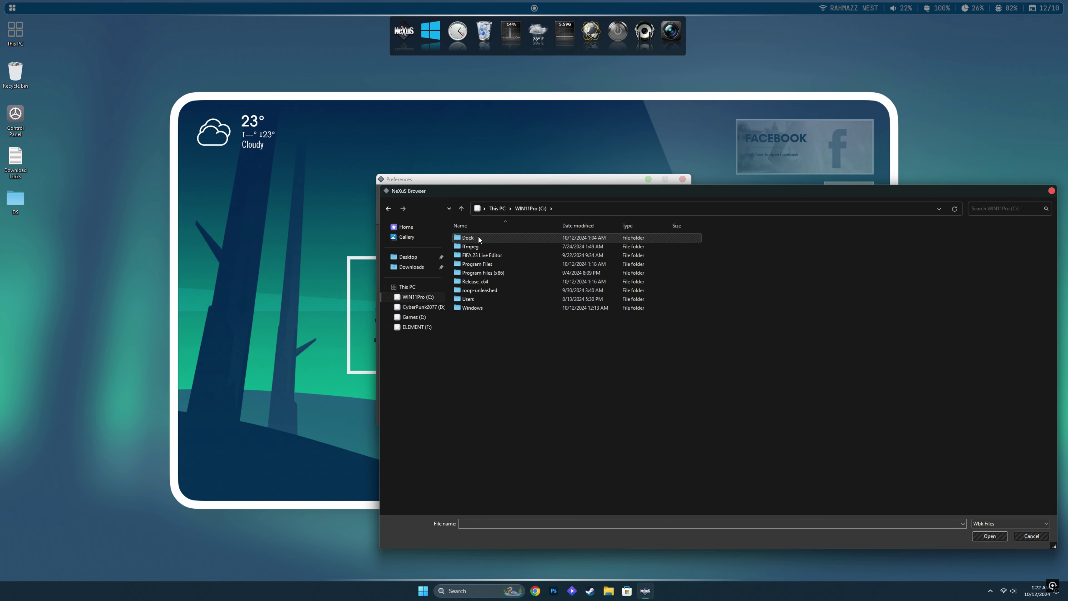
{"action": "double_click", "coordinate": [468, 238]}
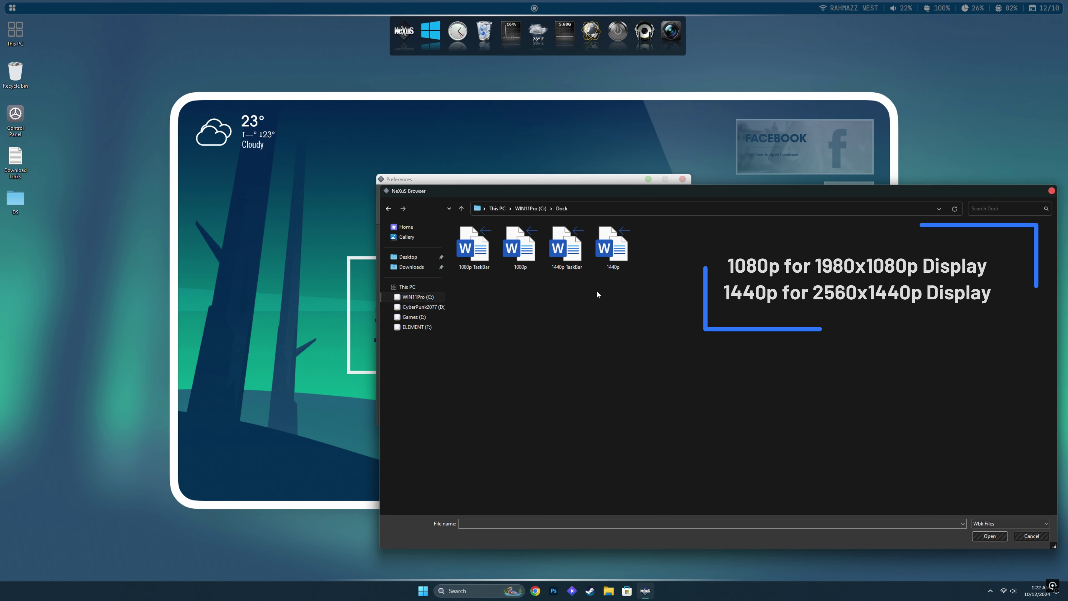
{"action": "left_click", "coordinate": [572, 248]}
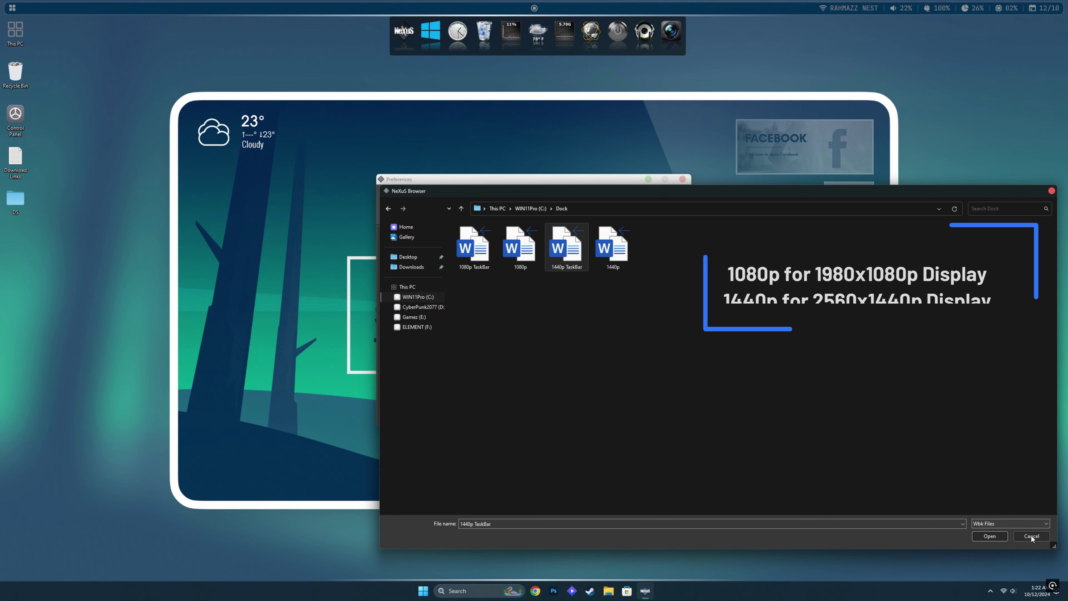
{"action": "left_click", "coordinate": [999, 537]}
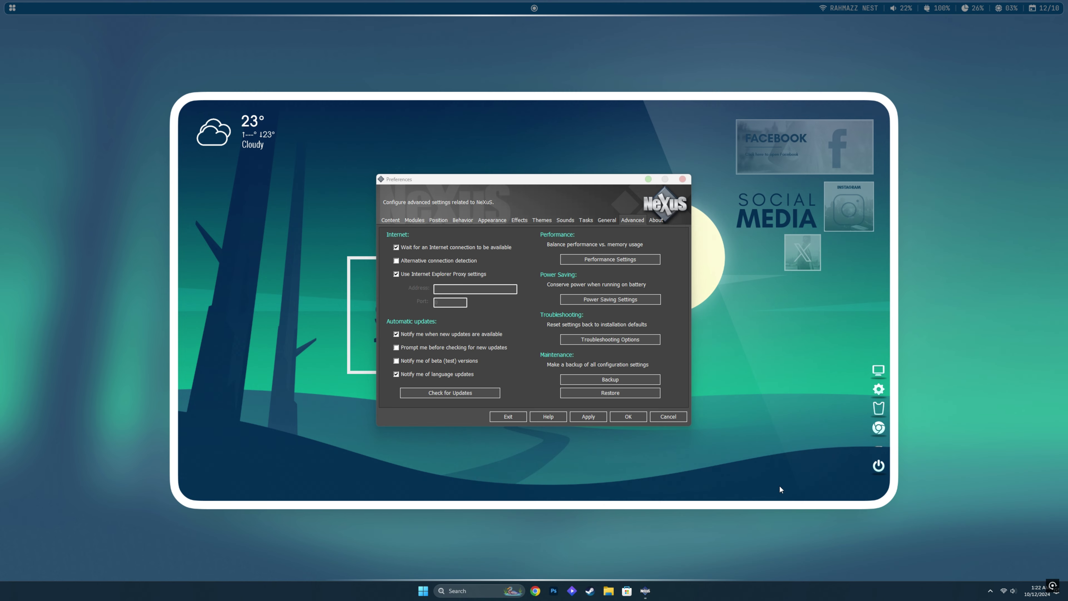
{"action": "left_click", "coordinate": [628, 416]}
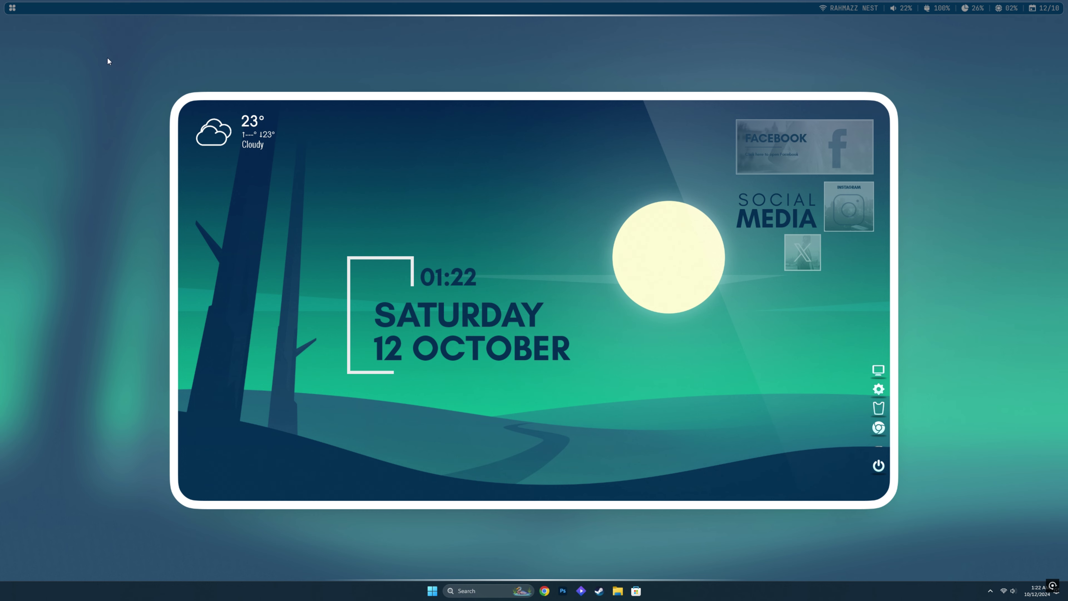
- Check the desktop's Rainmeter launcher panel and the Start menu, closing each one after viewing it
{"action": "left_click", "coordinate": [12, 10]}
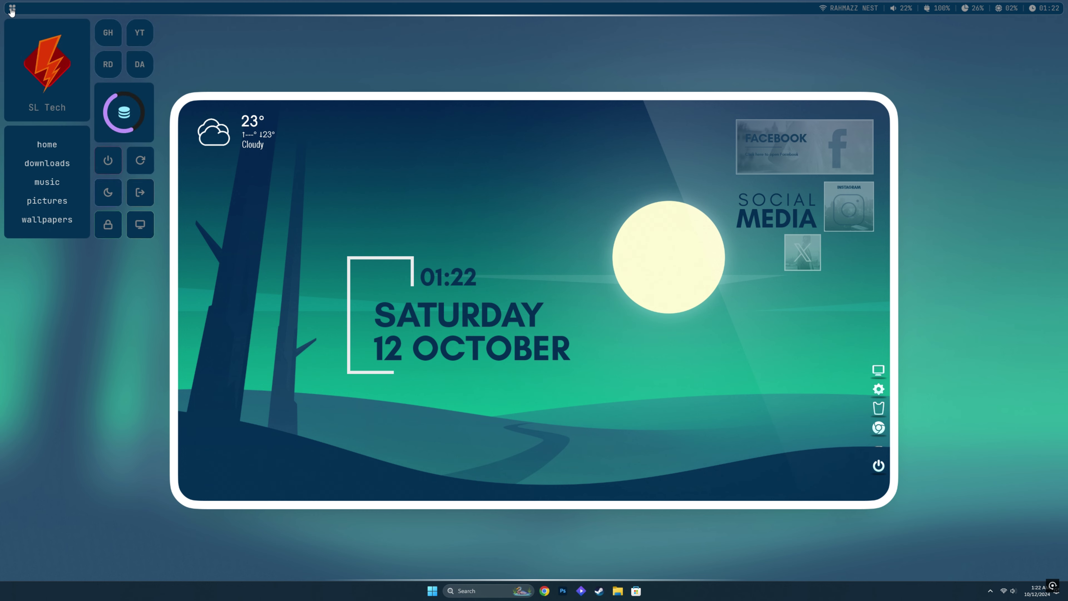
{"action": "left_click", "coordinate": [12, 9]}
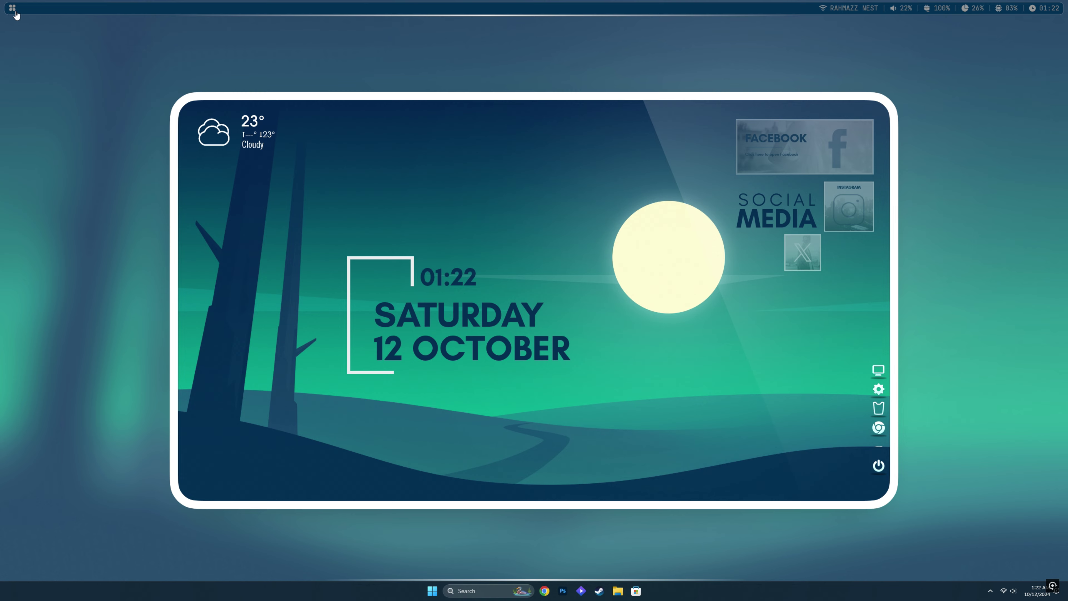
{"action": "left_click", "coordinate": [432, 591]}
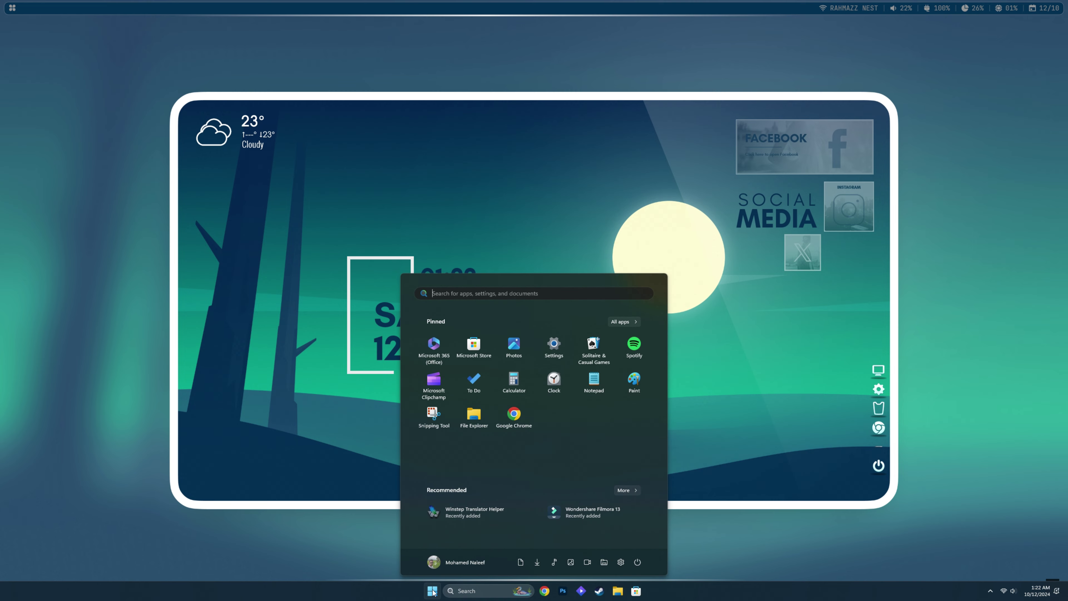
{"action": "left_click", "coordinate": [670, 367]}
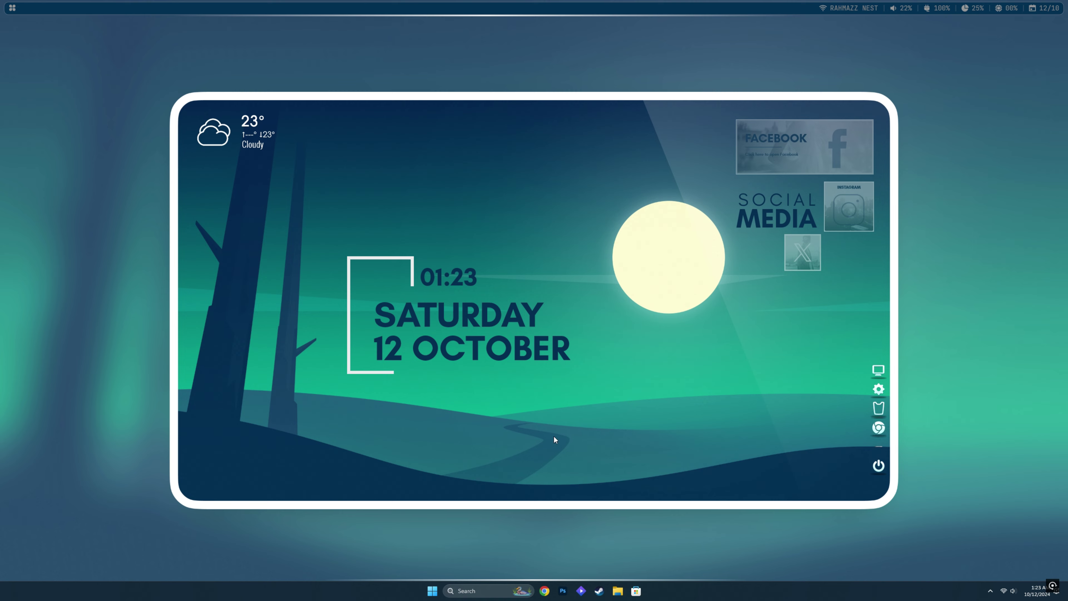
- Open the advanced settings in the Nexus dock's preferences
{"action": "right_click", "coordinate": [876, 370]}
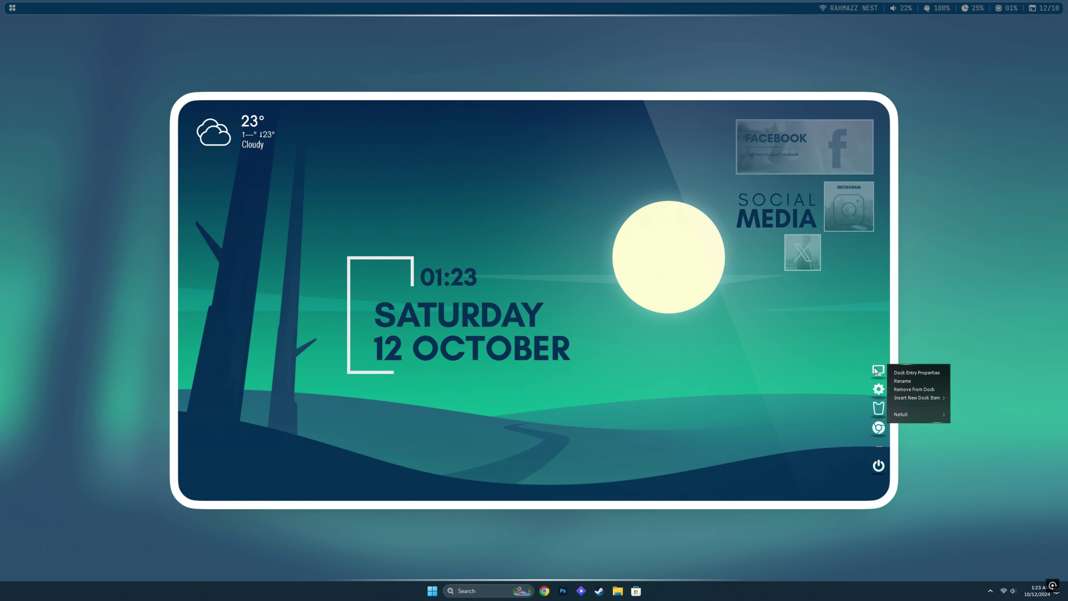
{"action": "mouse_move", "coordinate": [899, 414]}
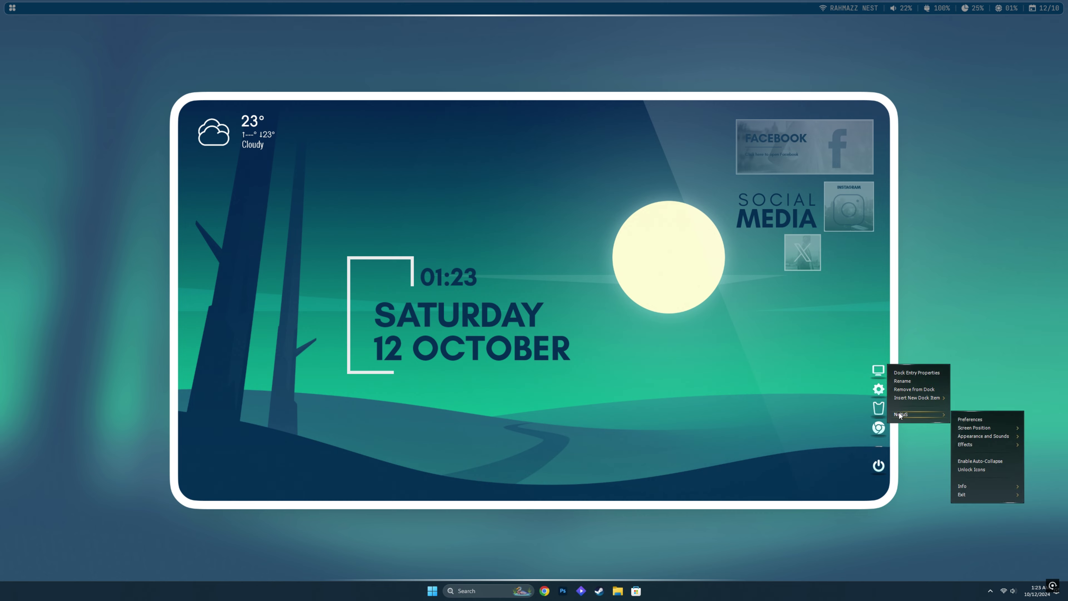
{"action": "left_click", "coordinate": [963, 419]}
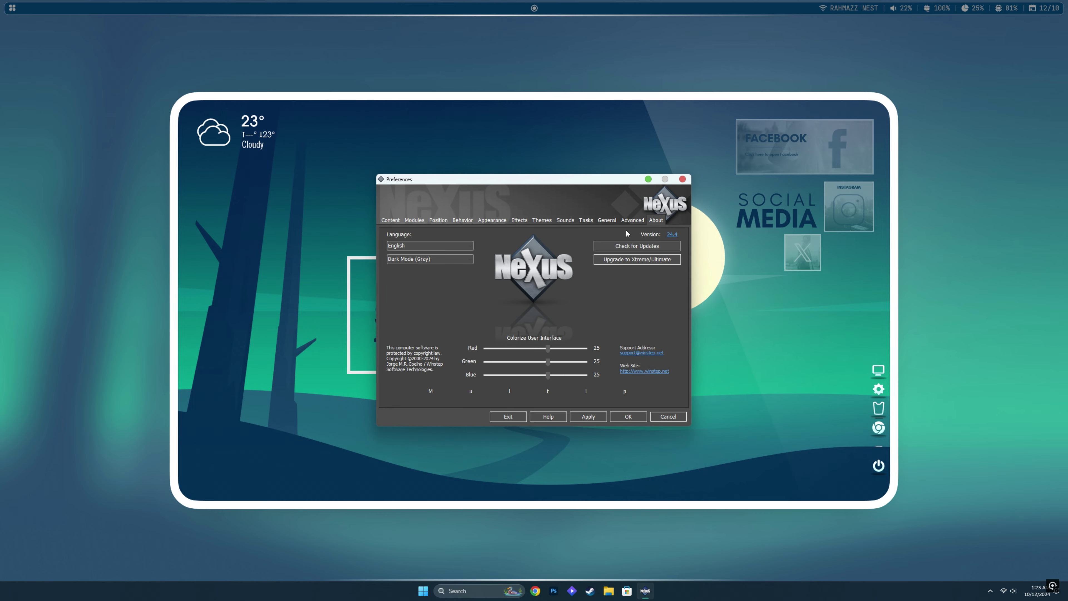
{"action": "left_click", "coordinate": [631, 219]}
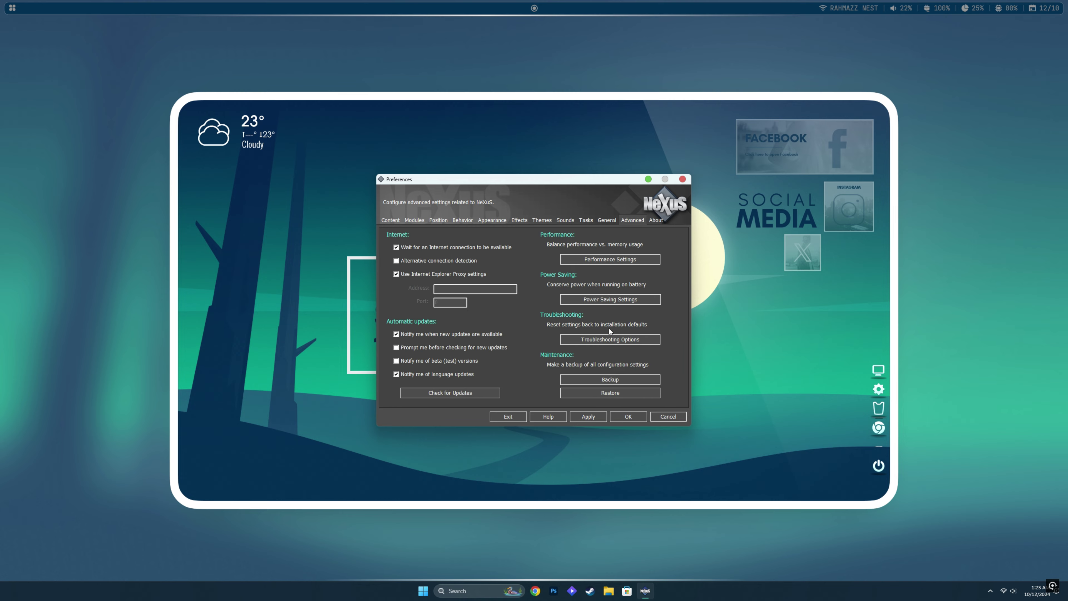